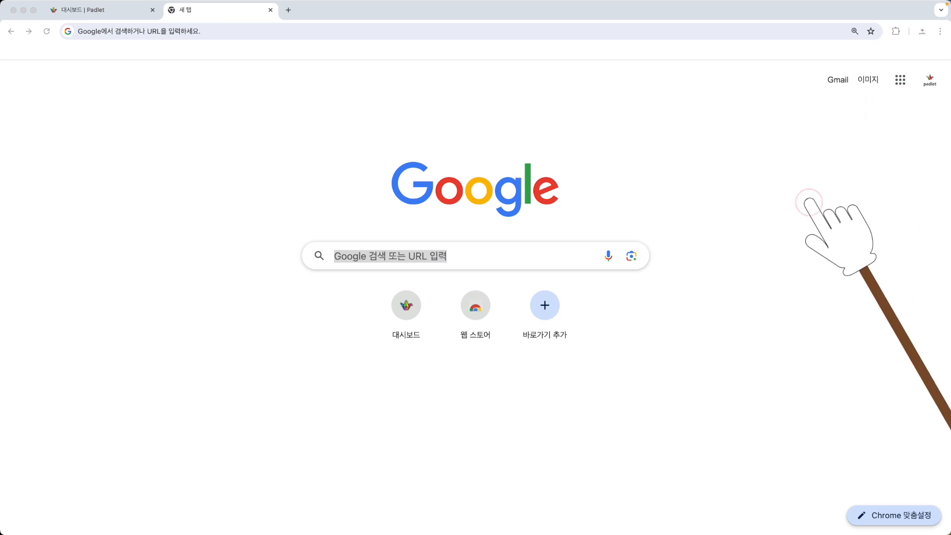
# - Search Google for "padlet" and open the official Padlet site from the results
pyautogui.click(930, 80)
pyautogui.hotkey('ctrl', '1')
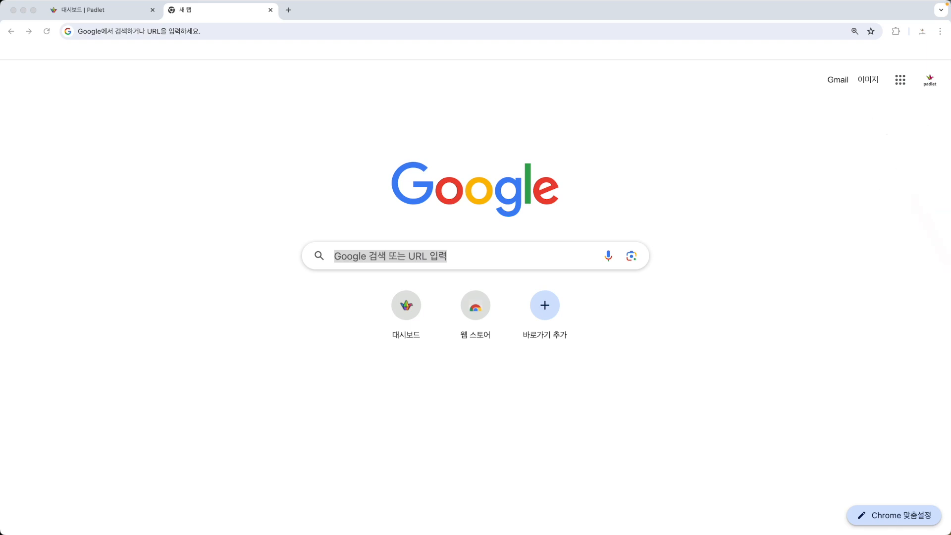
pyautogui.click(452, 255)
pyautogui.write('p')
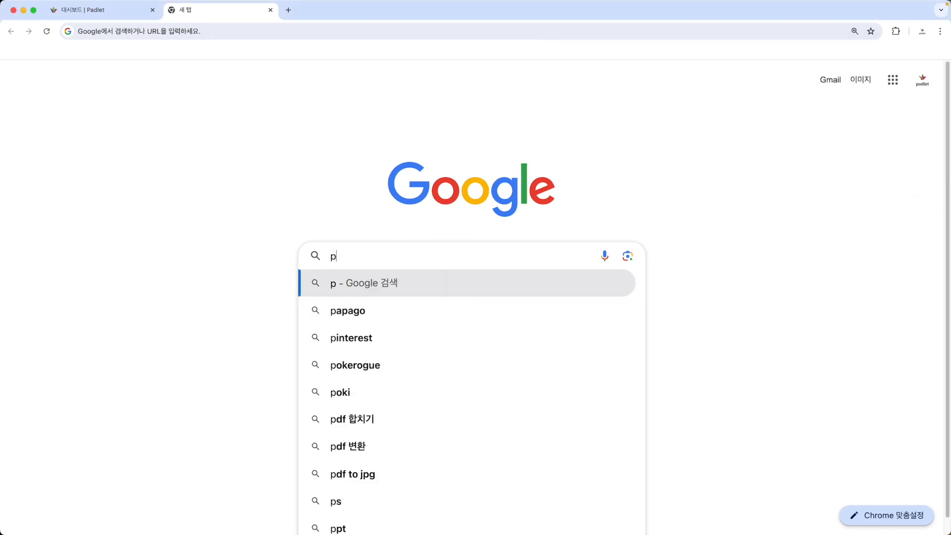
pyautogui.write('adlet')
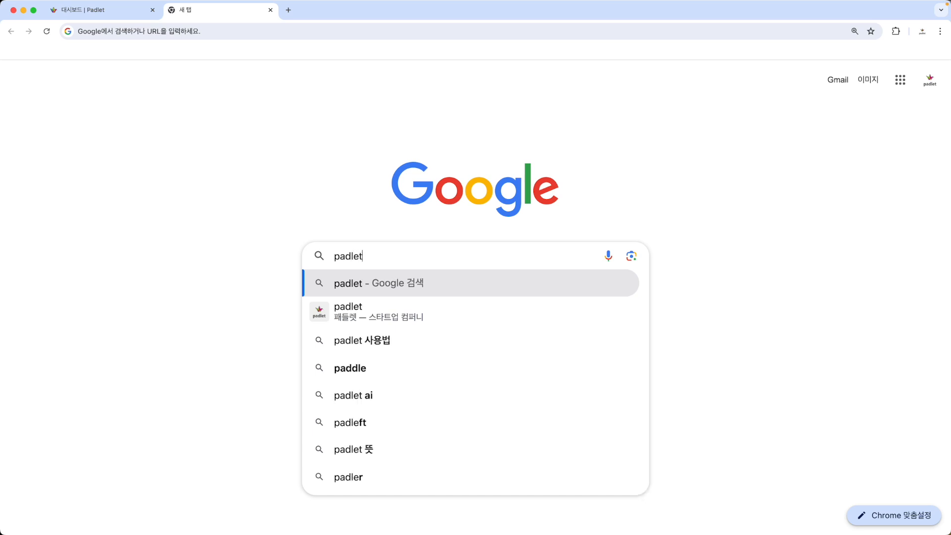
pyautogui.press('Return')
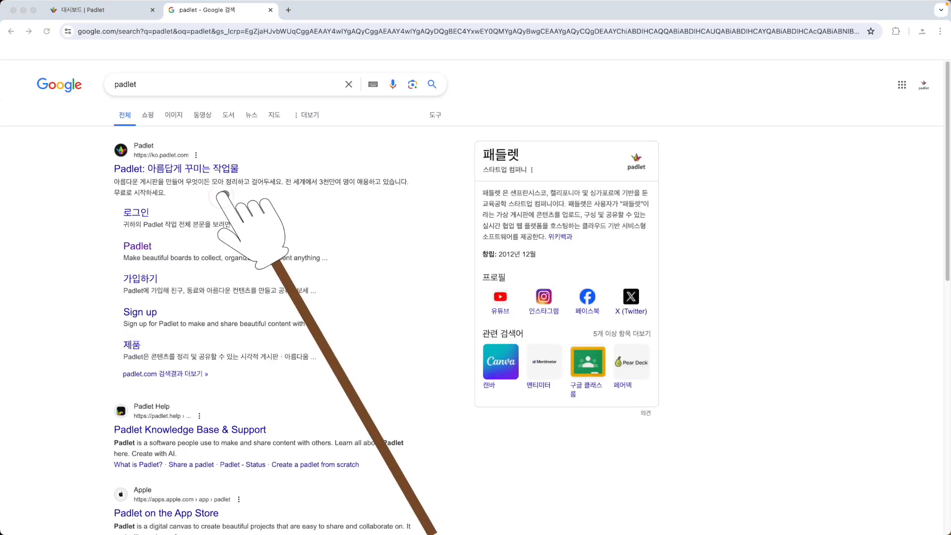
pyautogui.scroll(5, 186, 178)
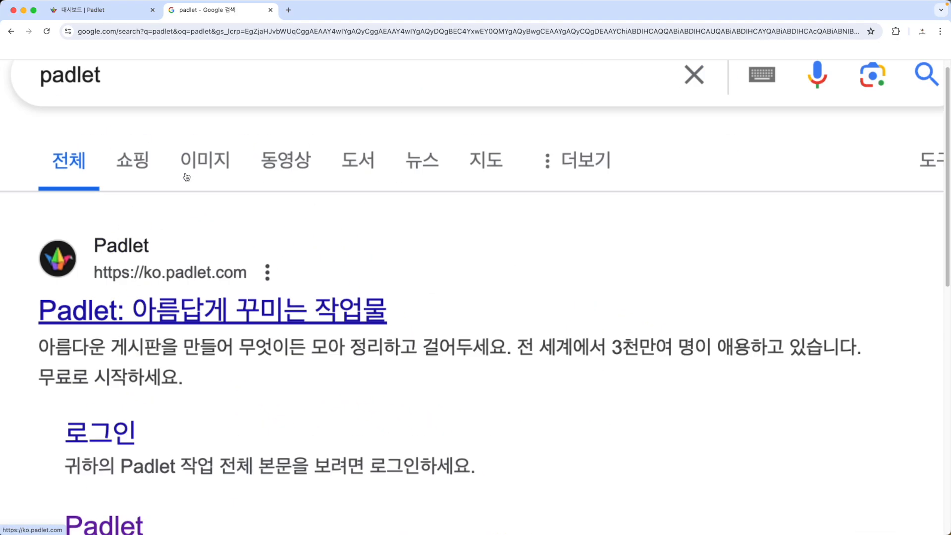
pyautogui.scroll(-5, 121, 342)
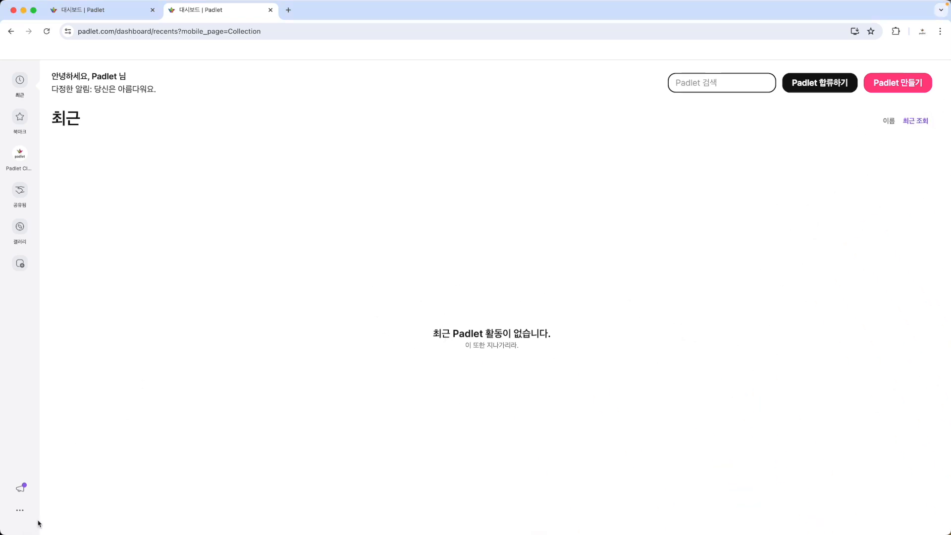
# - Log out of the current Padlet account and go to the login page
pyautogui.click(19, 512)
pyautogui.click(145, 341)
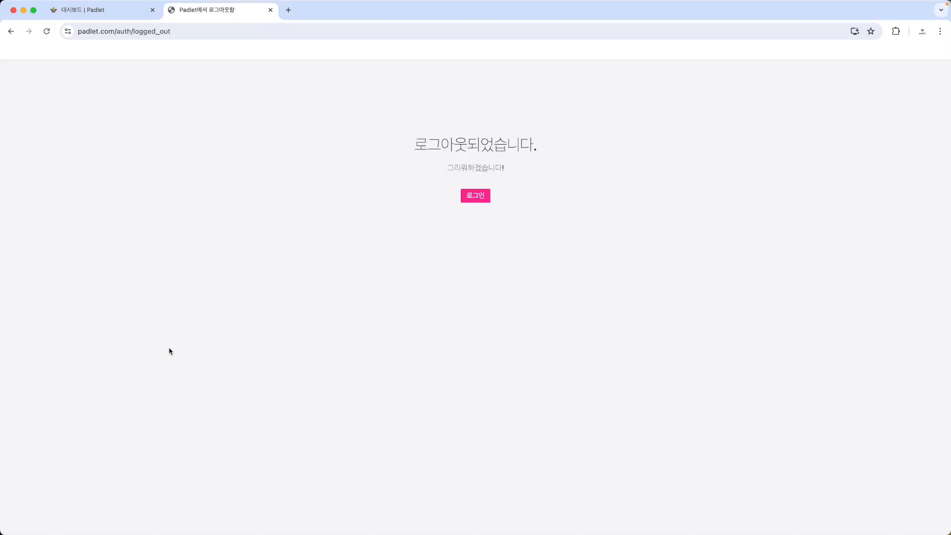
pyautogui.click(468, 200)
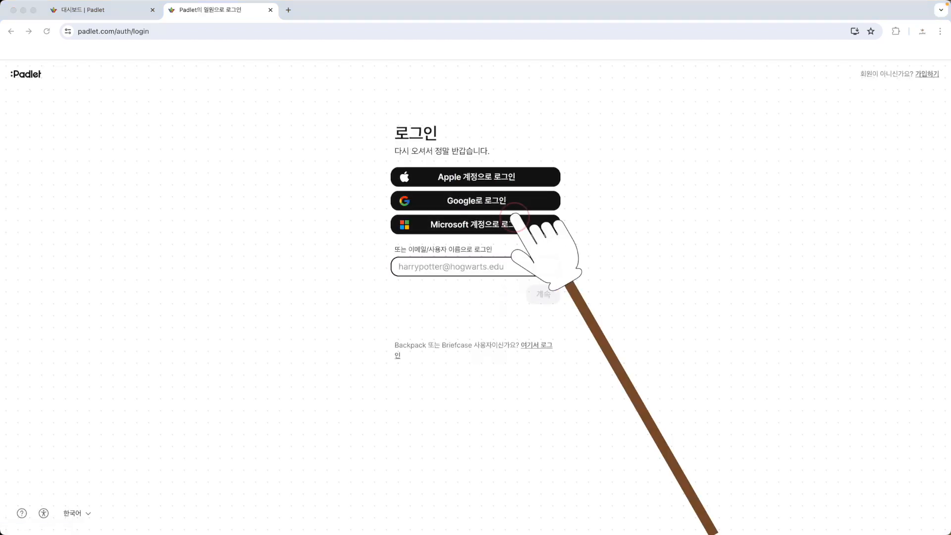
# - Log in to Padlet with the Google account and approve continuing to the service
pyautogui.click(479, 204)
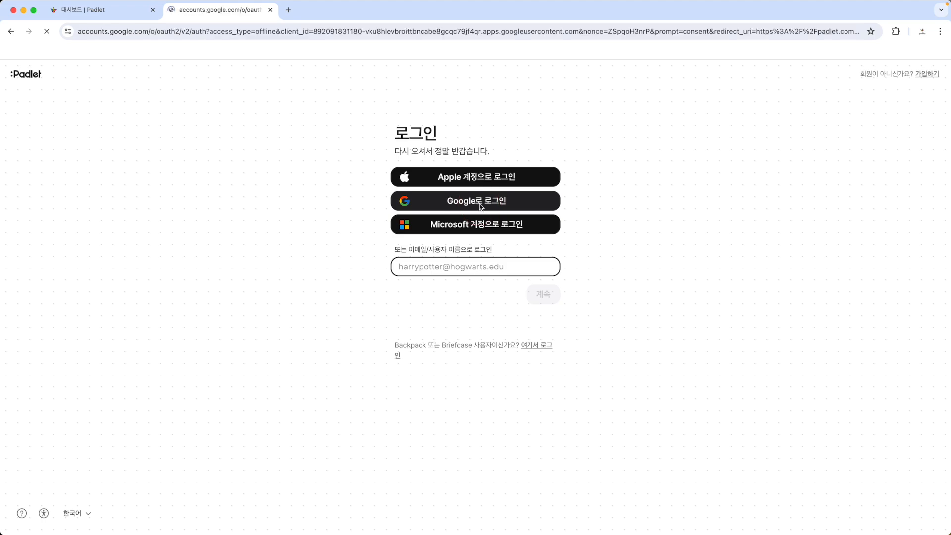
pyautogui.click(595, 258)
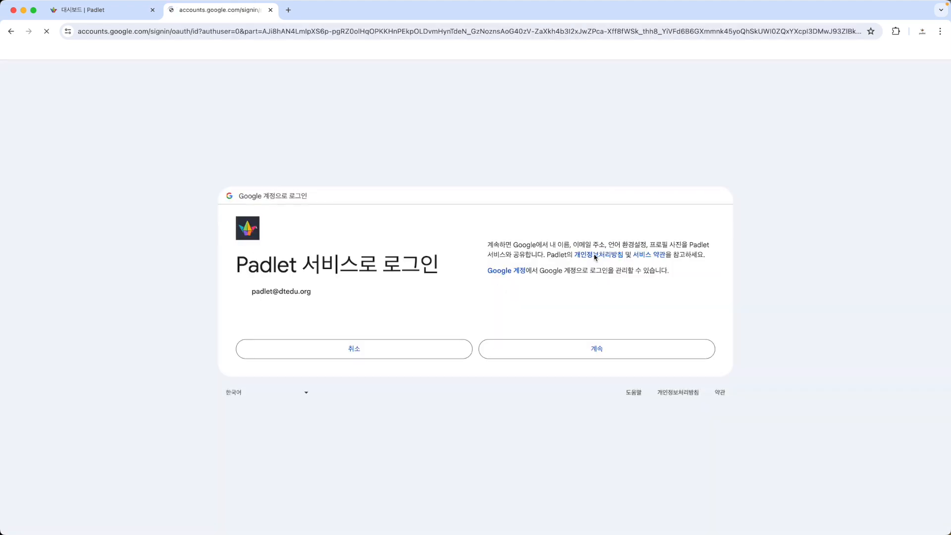
pyautogui.click(642, 349)
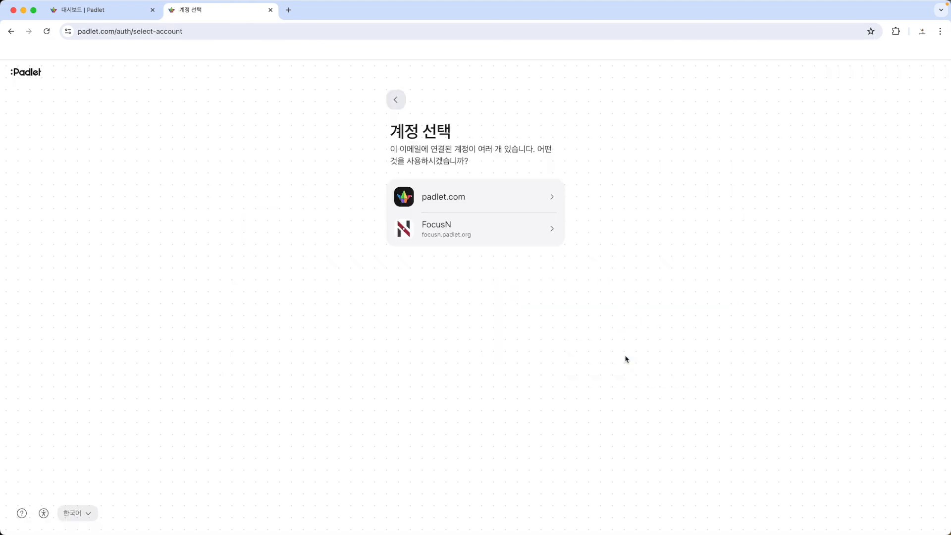
pyautogui.click(497, 227)
pyautogui.hotkey('ctrl', 'Tab')
pyautogui.moveTo(609, 314)
pyautogui.mouseDown()
pyautogui.moveTo(478, 365)
pyautogui.moveTo(465, 106)
pyautogui.moveTo(573, 335)
pyautogui.mouseUp()
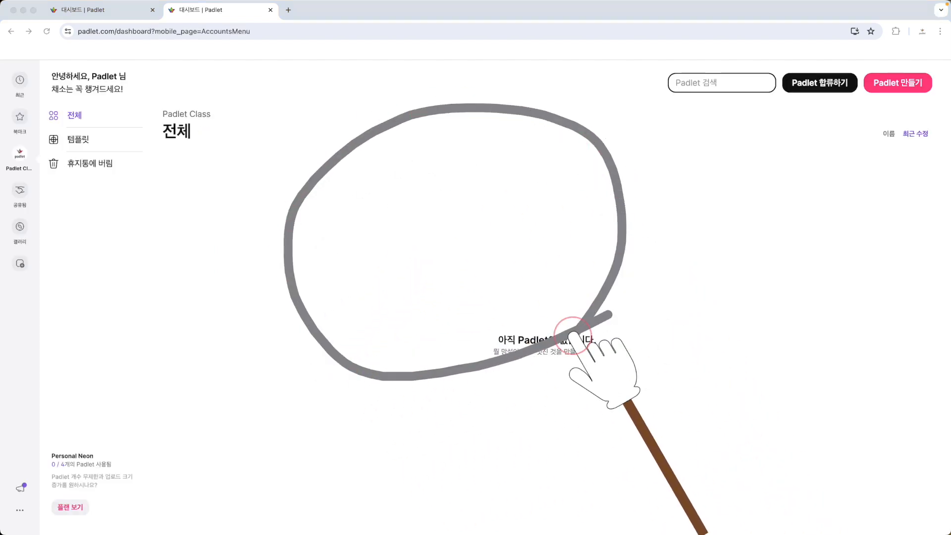
pyautogui.press('Escape')
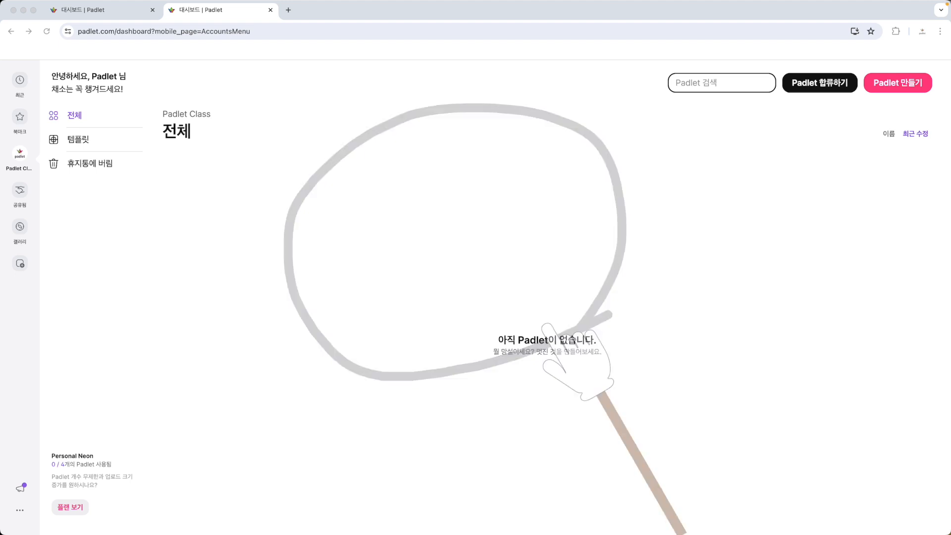
pyautogui.hotkey('ctrl', 'Tab')
pyautogui.moveTo(45, 66); pyautogui.dragTo(35, 277)
pyautogui.moveTo(41, 219); pyautogui.dragTo(90, 265)
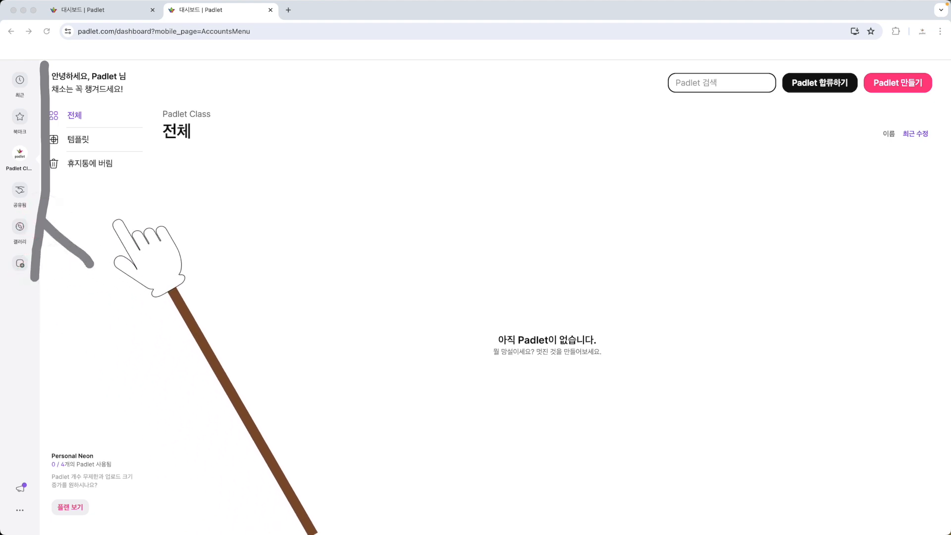
pyautogui.press('Escape')
pyautogui.hotkey('ctrl', 'Tab')
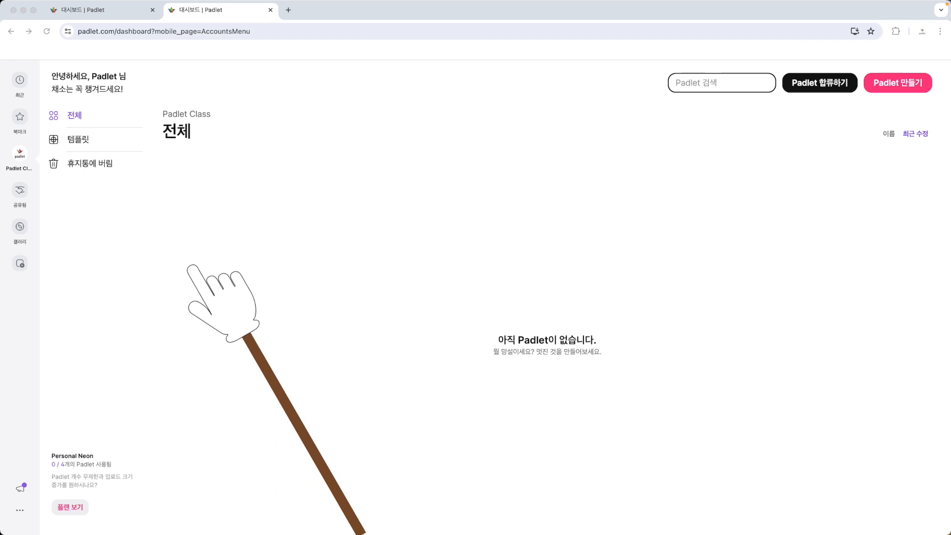
pyautogui.moveTo(193, 269); pyautogui.dragTo(42, 484)
pyautogui.moveTo(36, 437)
pyautogui.mouseDown()
pyautogui.moveTo(31, 487)
pyautogui.moveTo(112, 485)
pyautogui.mouseUp()
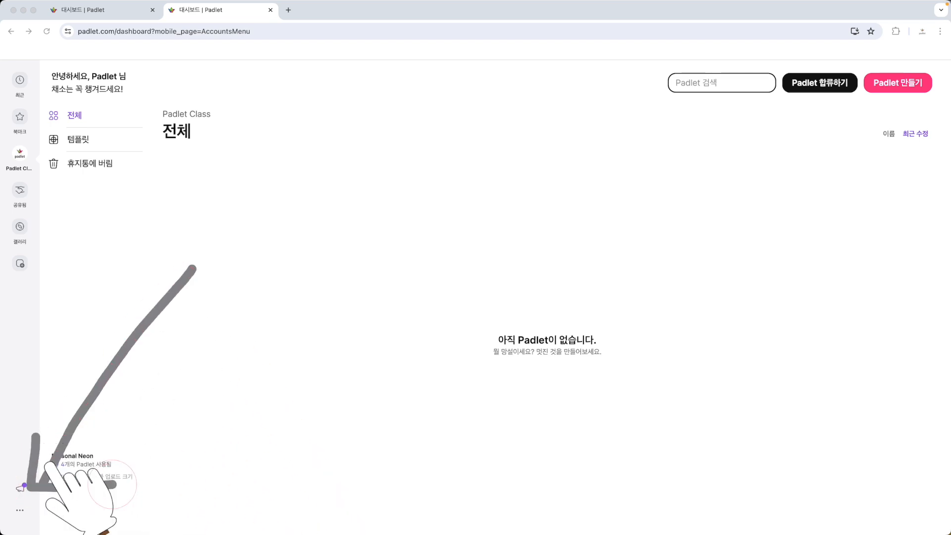
pyautogui.press('Escape')
# - Switch Padlet to the new dashboard through the account options
pyautogui.scroll(5, 25, 514)
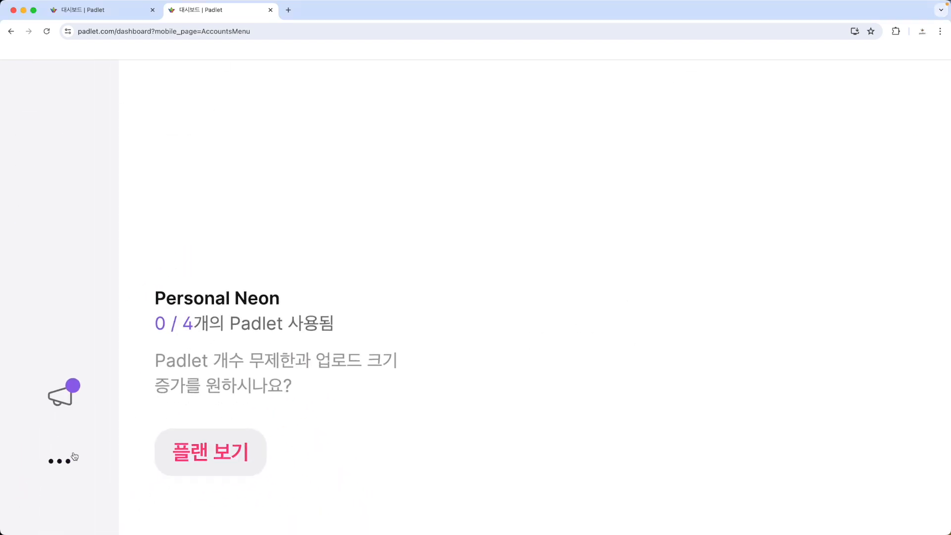
pyautogui.hotkey('ctrl', 'a')
pyautogui.moveTo(84, 485)
pyautogui.mouseDown()
pyautogui.moveTo(16, 488)
pyautogui.moveTo(111, 456)
pyautogui.moveTo(92, 487)
pyautogui.mouseUp()
pyautogui.press('Escape')
pyautogui.scroll(-5, 92, 488)
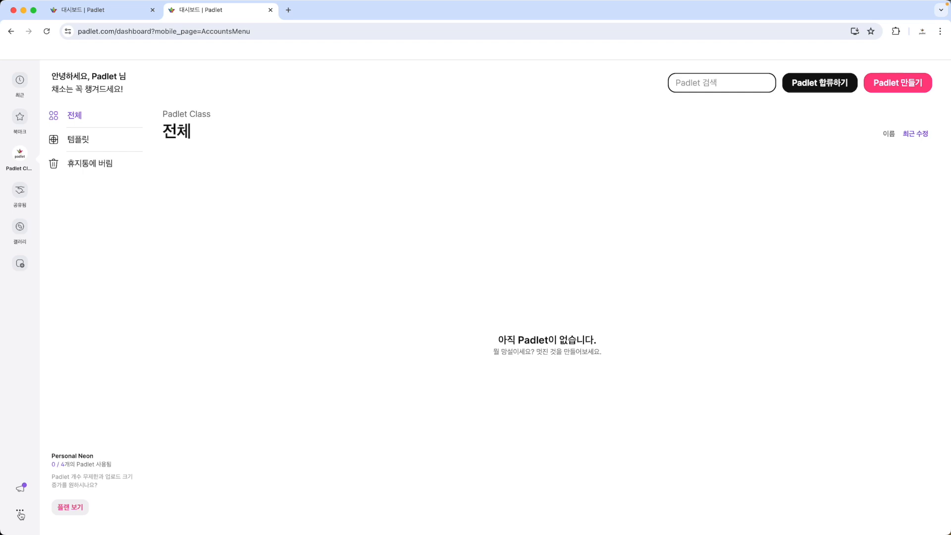
pyautogui.click(19, 512)
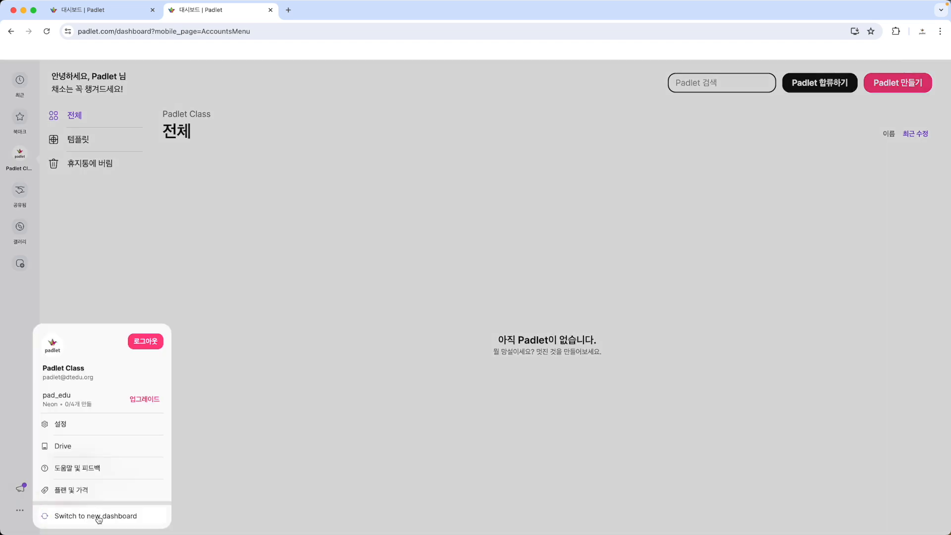
pyautogui.scroll(5, 99, 520)
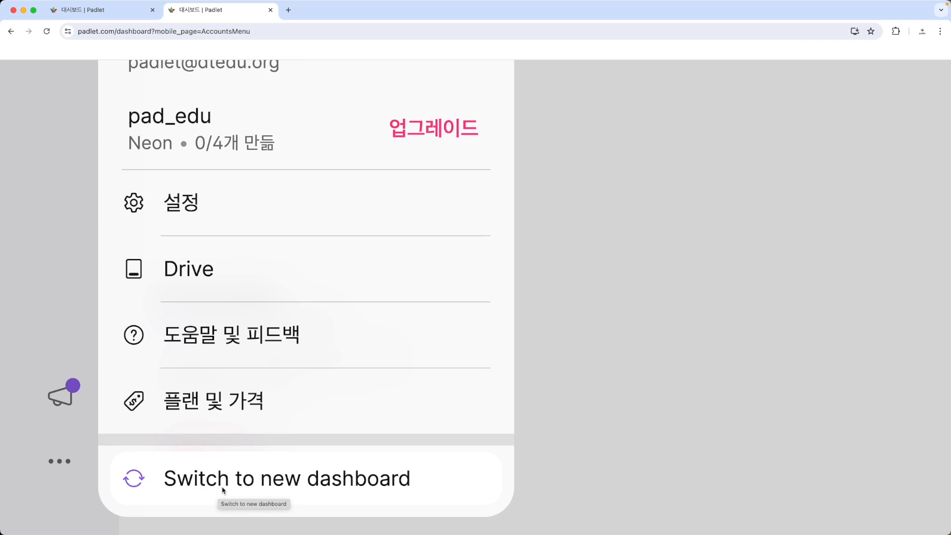
pyautogui.scroll(-5, 223, 491)
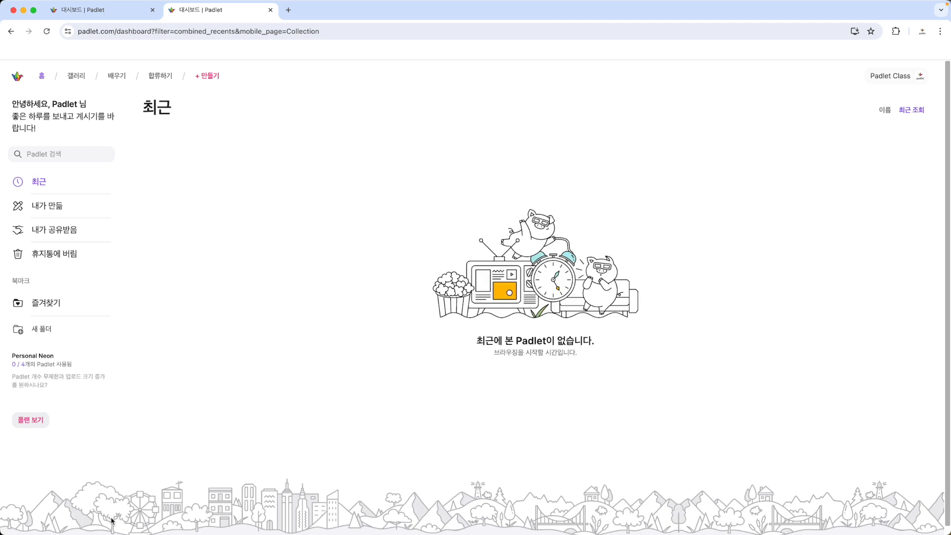
pyautogui.moveTo(595, 418)
pyautogui.mouseDown()
pyautogui.moveTo(245, 117)
pyautogui.moveTo(518, 389)
pyautogui.mouseUp()
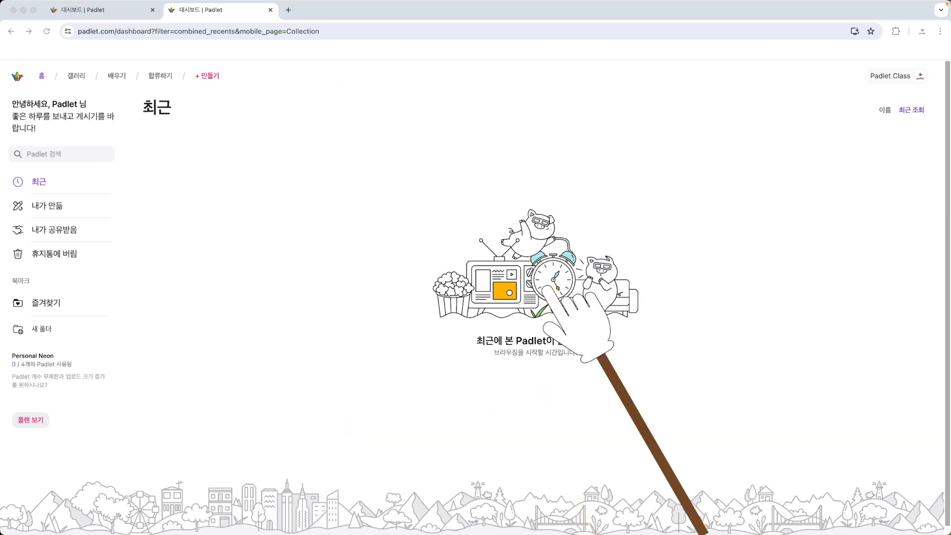
pyautogui.moveTo(553, 363)
pyautogui.mouseDown()
pyautogui.moveTo(255, 335)
pyautogui.moveTo(601, 131)
pyautogui.moveTo(569, 316)
pyautogui.mouseUp()
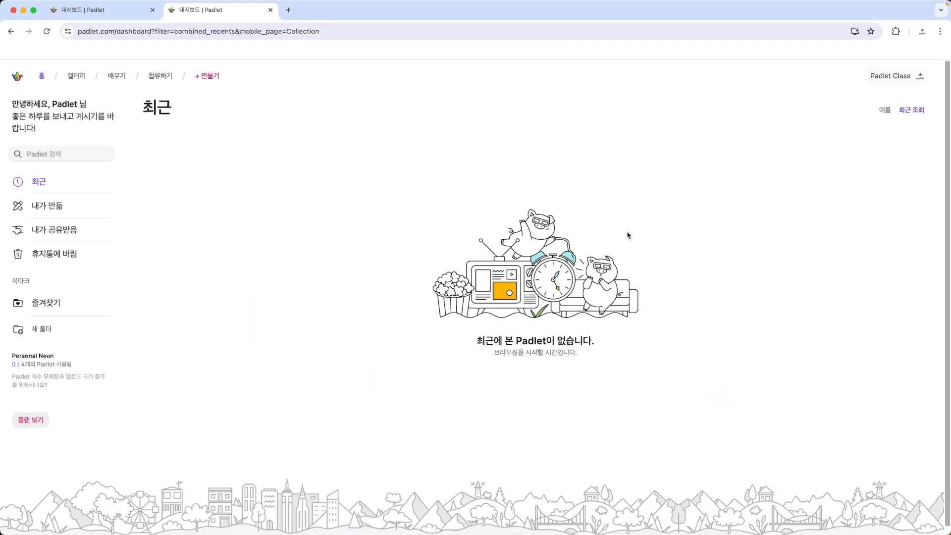
pyautogui.moveTo(628, 240)
pyautogui.mouseDown()
pyautogui.moveTo(796, 120)
pyautogui.moveTo(749, 80)
pyautogui.moveTo(802, 120)
pyautogui.moveTo(887, 74)
pyautogui.moveTo(867, 45)
pyautogui.moveTo(936, 100)
pyautogui.moveTo(888, 134)
pyautogui.mouseUp()
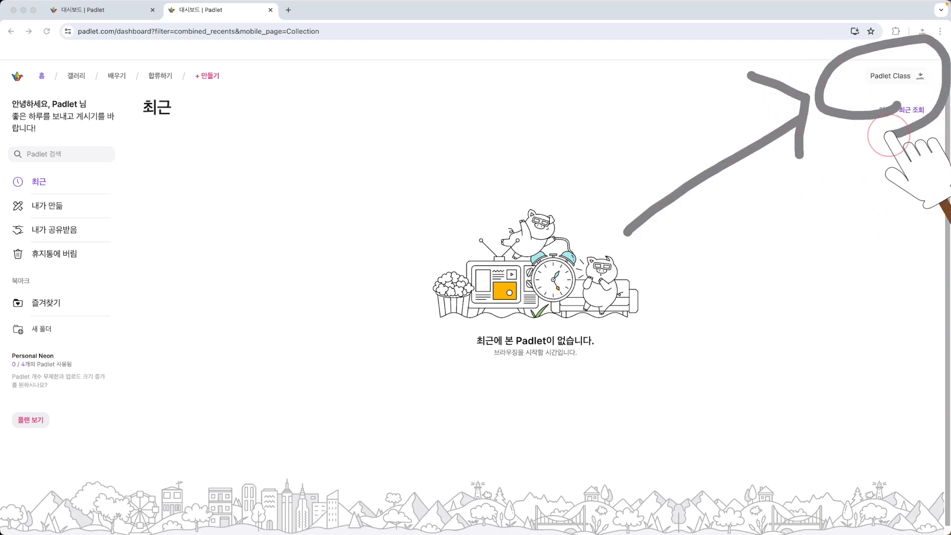
pyautogui.press('Escape')
# - Open the account's settings (설정) from the profile options of the new dashboard
pyautogui.scroll(5, 894, 78)
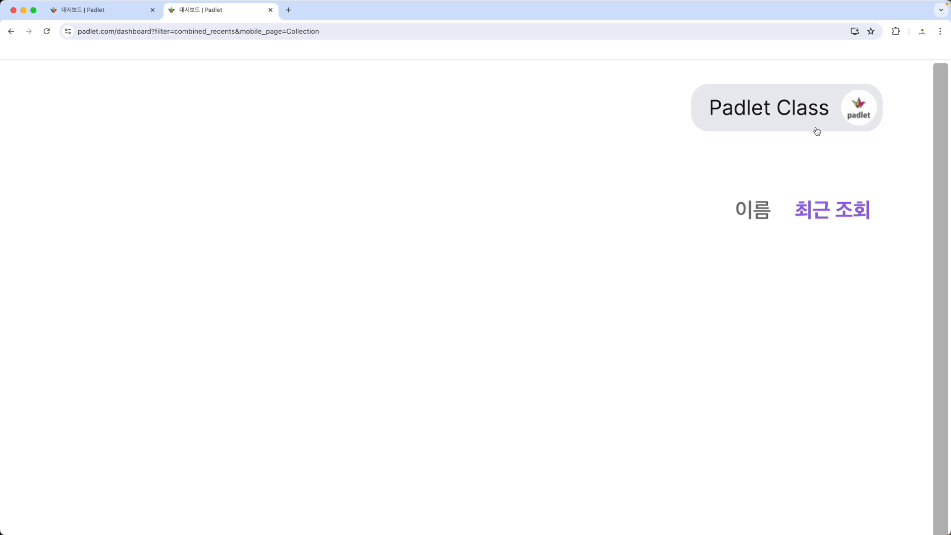
pyautogui.scroll(-5, 817, 131)
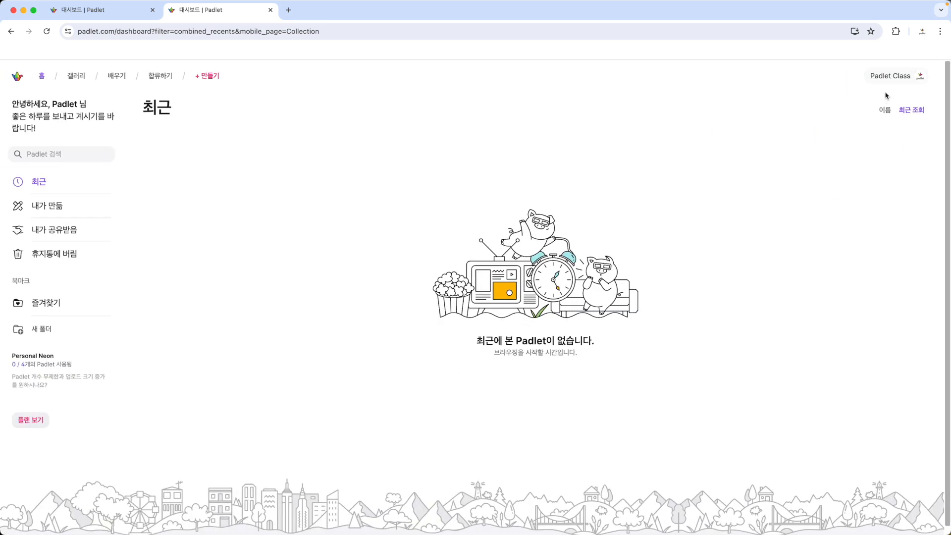
pyautogui.click(898, 75)
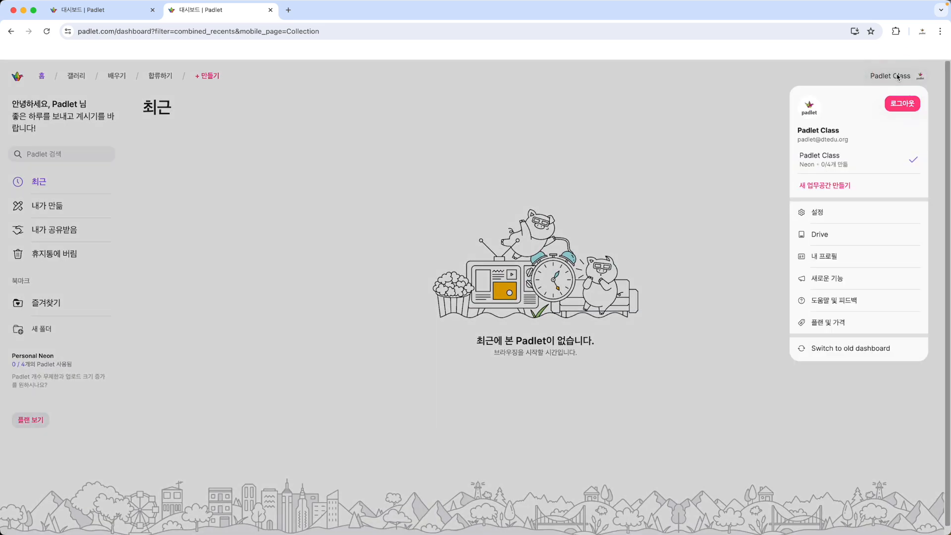
pyautogui.scroll(5, 827, 220)
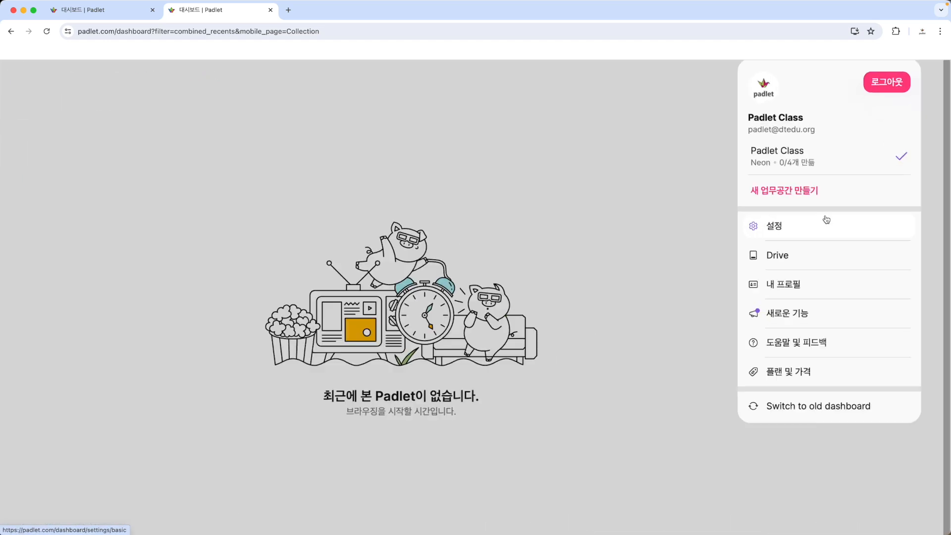
pyautogui.hotkey('ctrl', 'a')
pyautogui.moveTo(621, 327)
pyautogui.mouseDown()
pyautogui.moveTo(491, 333)
pyautogui.moveTo(590, 301)
pyautogui.moveTo(566, 344)
pyautogui.mouseUp()
pyautogui.press('Escape')
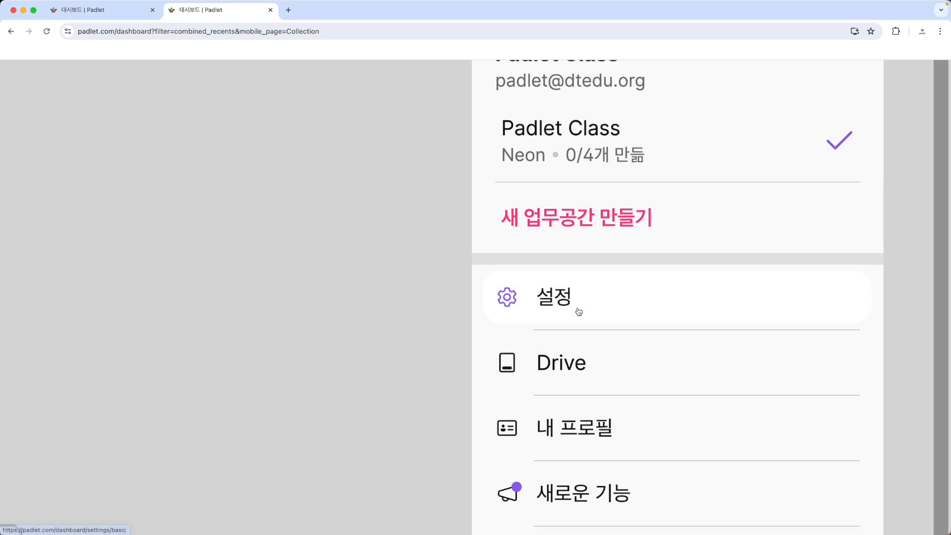
pyautogui.scroll(-5, 577, 312)
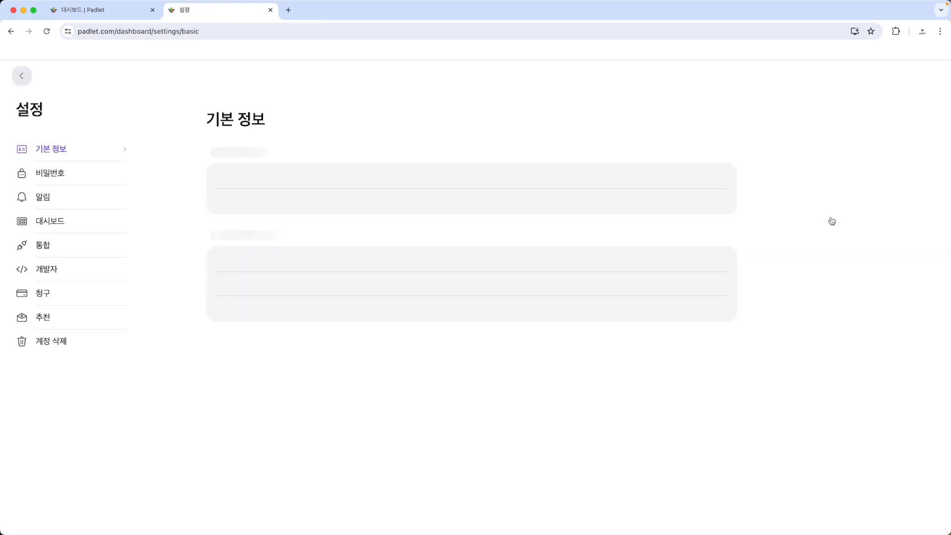
# - Turn on the beta features (베타 기능) in the account's basic information (기본 정보) settings
pyautogui.hotkey('ctrl', 'a')
pyautogui.moveTo(85, 157)
pyautogui.mouseDown()
pyautogui.moveTo(9, 171)
pyautogui.moveTo(77, 166)
pyautogui.moveTo(64, 172)
pyautogui.mouseUp()
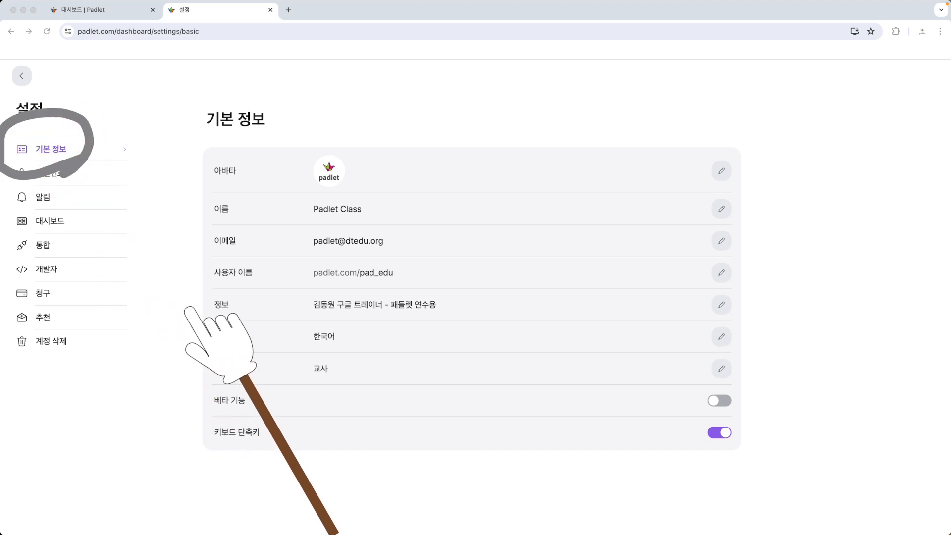
pyautogui.moveTo(261, 371)
pyautogui.mouseDown()
pyautogui.moveTo(168, 384)
pyautogui.moveTo(271, 400)
pyautogui.moveTo(261, 431)
pyautogui.moveTo(285, 412)
pyautogui.moveTo(683, 400)
pyautogui.moveTo(632, 422)
pyautogui.mouseUp()
pyautogui.moveTo(738, 421)
pyautogui.mouseDown()
pyautogui.moveTo(716, 426)
pyautogui.moveTo(761, 361)
pyautogui.moveTo(722, 439)
pyautogui.mouseUp()
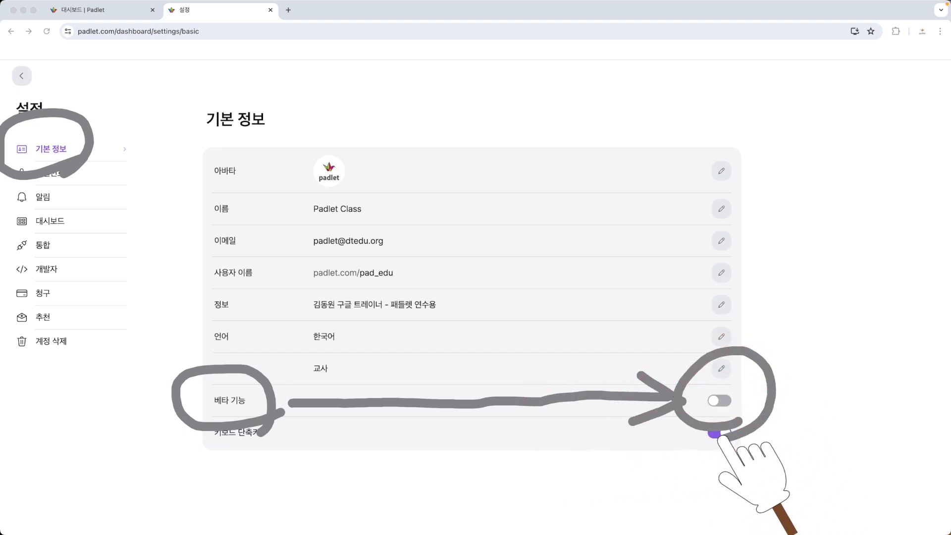
pyautogui.press('Escape')
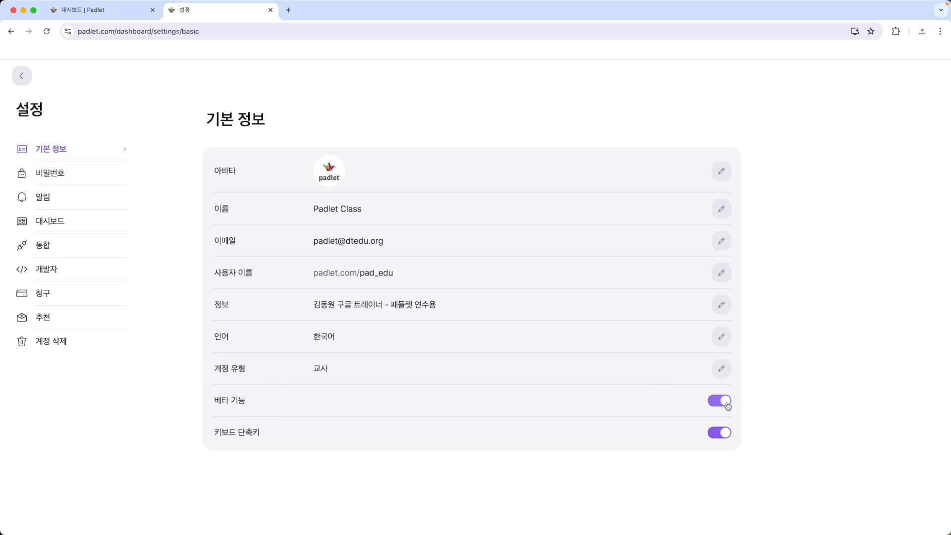
pyautogui.moveTo(743, 422)
pyautogui.mouseDown()
pyautogui.moveTo(726, 340)
pyautogui.moveTo(766, 426)
pyautogui.mouseUp()
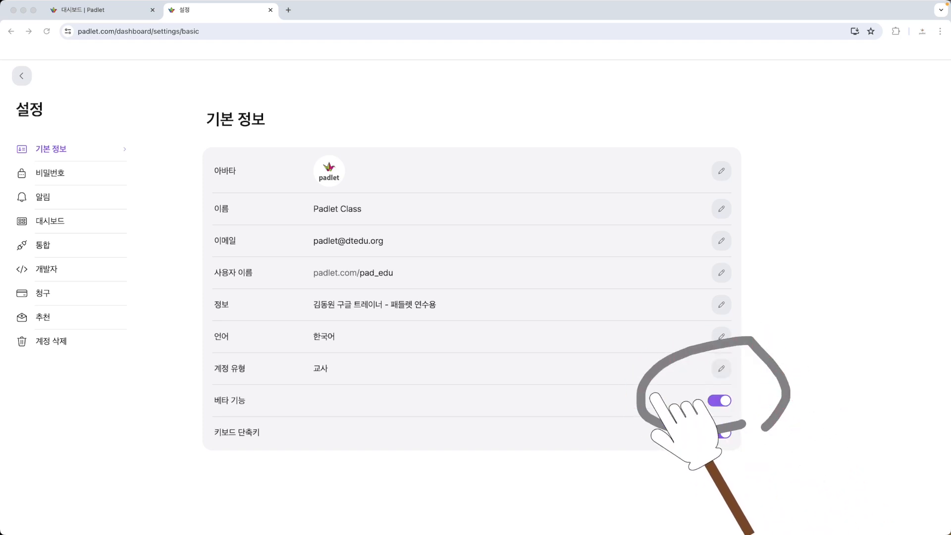
pyautogui.moveTo(89, 127)
pyautogui.mouseDown()
pyautogui.moveTo(28, 94)
pyautogui.moveTo(2, 93)
pyautogui.moveTo(33, 105)
pyautogui.mouseUp()
pyautogui.press('Escape')
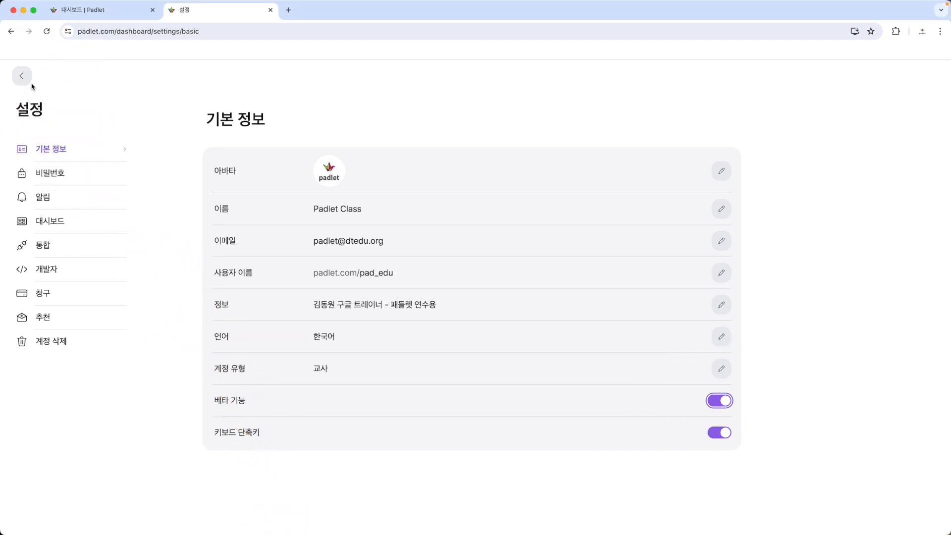
# - Leave the account settings and open the Padlet creation page (만들기) from the dashboard
pyautogui.click(23, 77)
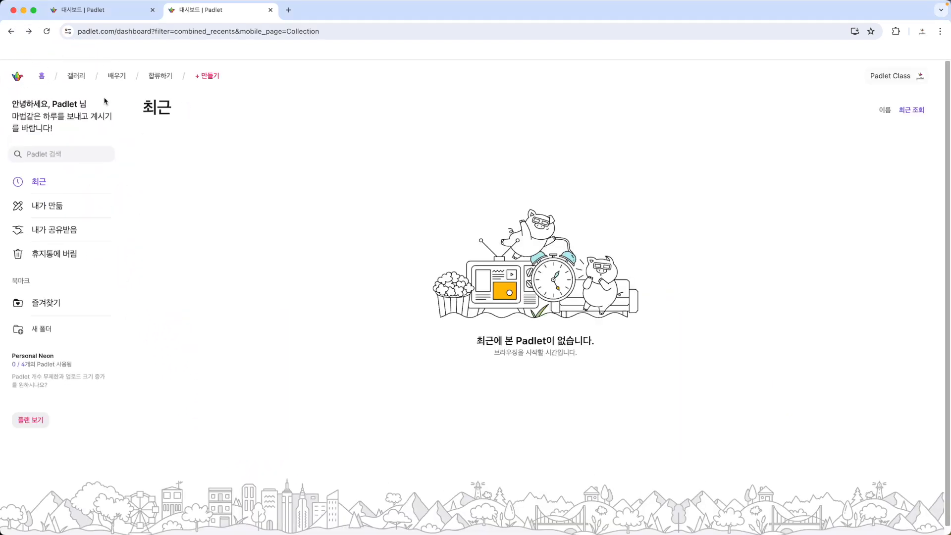
pyautogui.moveTo(233, 105)
pyautogui.mouseDown()
pyautogui.moveTo(148, 104)
pyautogui.moveTo(239, 82)
pyautogui.moveTo(223, 131)
pyautogui.mouseUp()
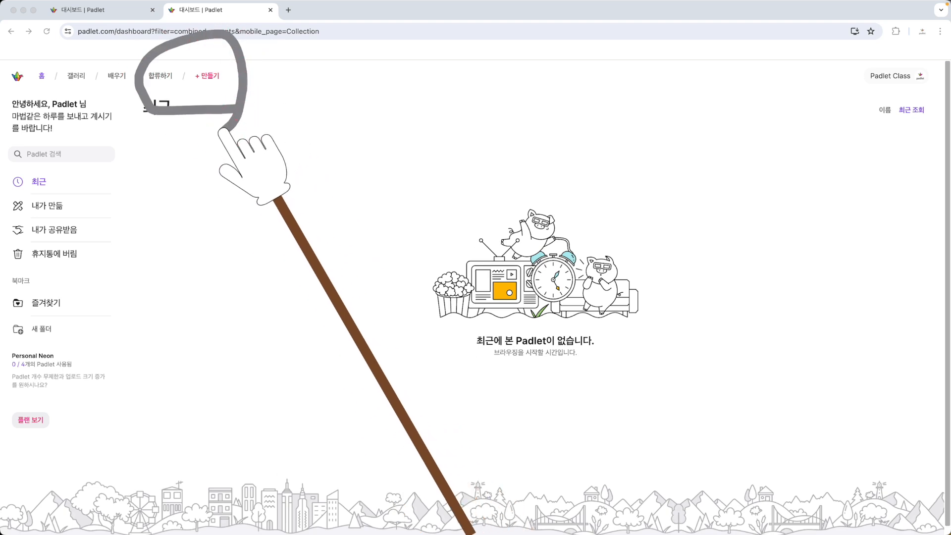
pyautogui.press('Escape')
pyautogui.click(211, 80)
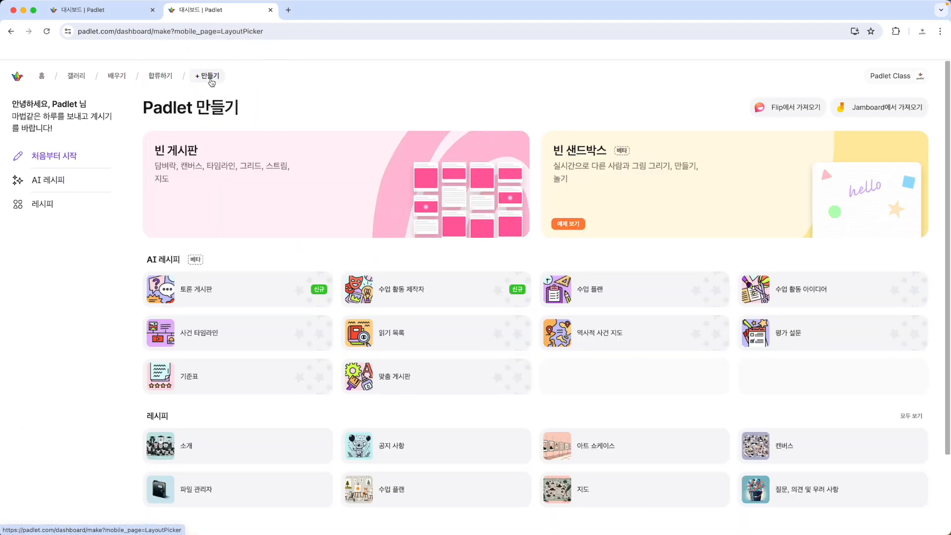
pyautogui.moveTo(726, 229)
pyautogui.mouseDown()
pyautogui.moveTo(510, 268)
pyautogui.moveTo(712, 145)
pyautogui.moveTo(678, 267)
pyautogui.mouseUp()
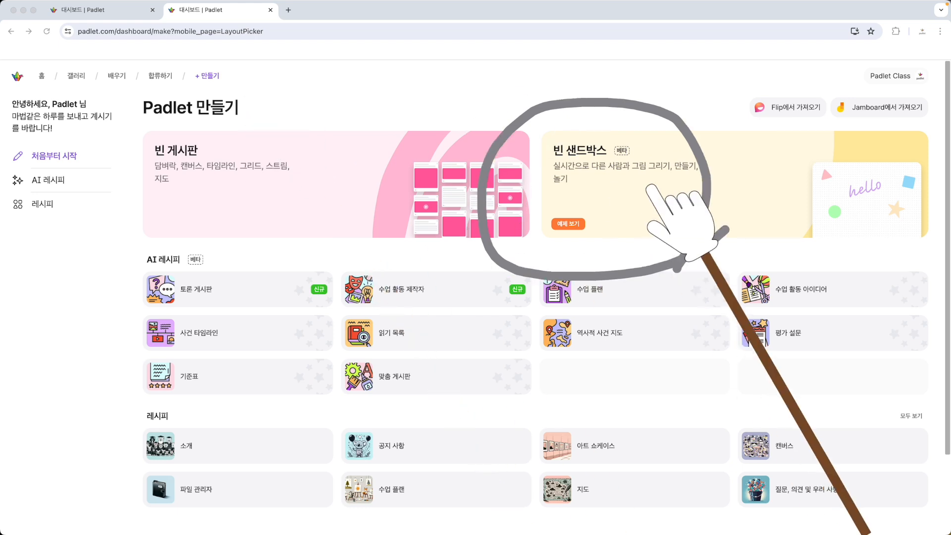
pyautogui.press('Escape')
# - Turn off the beta features (베타 기능) in the account settings and return to the Padlet creation page
pyautogui.click(891, 75)
pyautogui.click(834, 214)
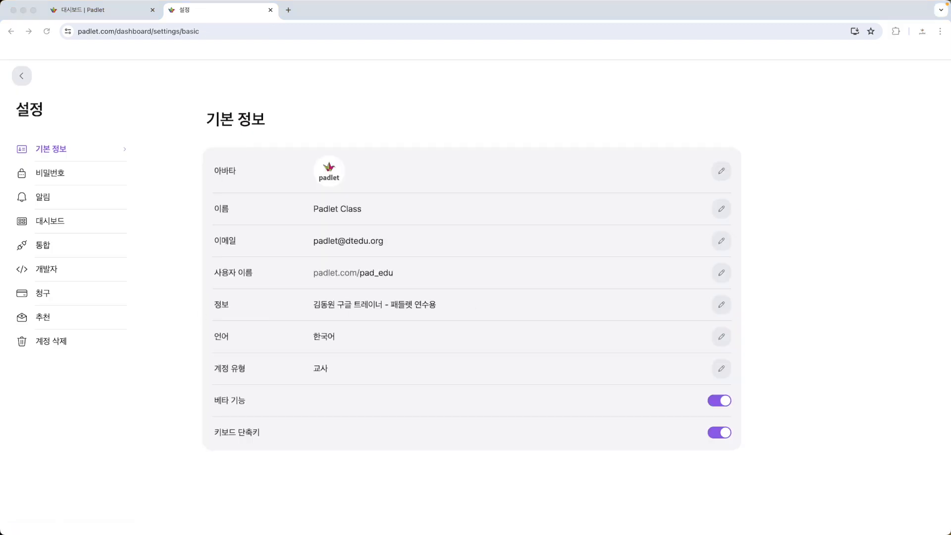
pyautogui.click(723, 404)
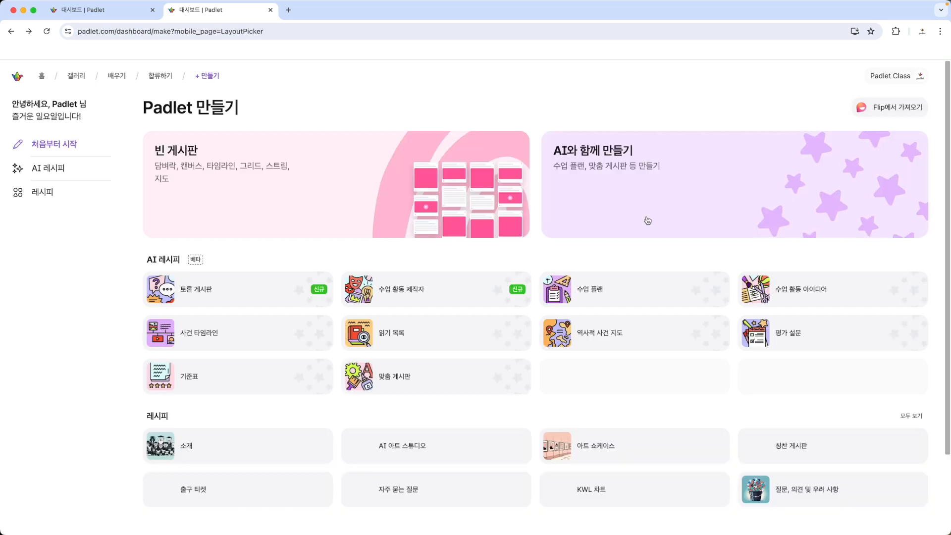
pyautogui.moveTo(778, 237)
pyautogui.mouseDown()
pyautogui.moveTo(654, 75)
pyautogui.moveTo(806, 235)
pyautogui.mouseUp()
pyautogui.moveTo(797, 106); pyautogui.dragTo(610, 288)
pyautogui.moveTo(604, 141); pyautogui.dragTo(753, 261)
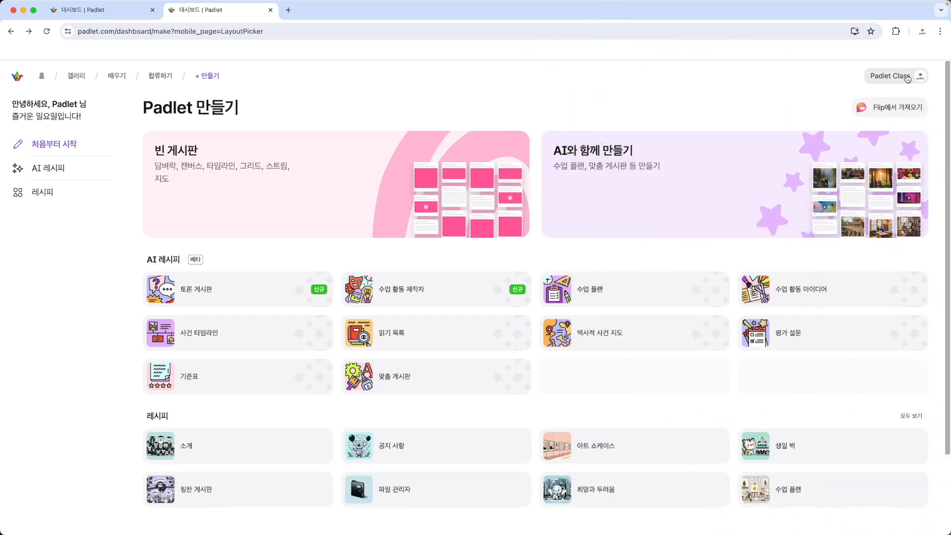
# - Turn the beta features (베타 기능) back on, then start an import from Jamboard and cancel the Google Drive connection
pyautogui.click(909, 76)
pyautogui.click(838, 212)
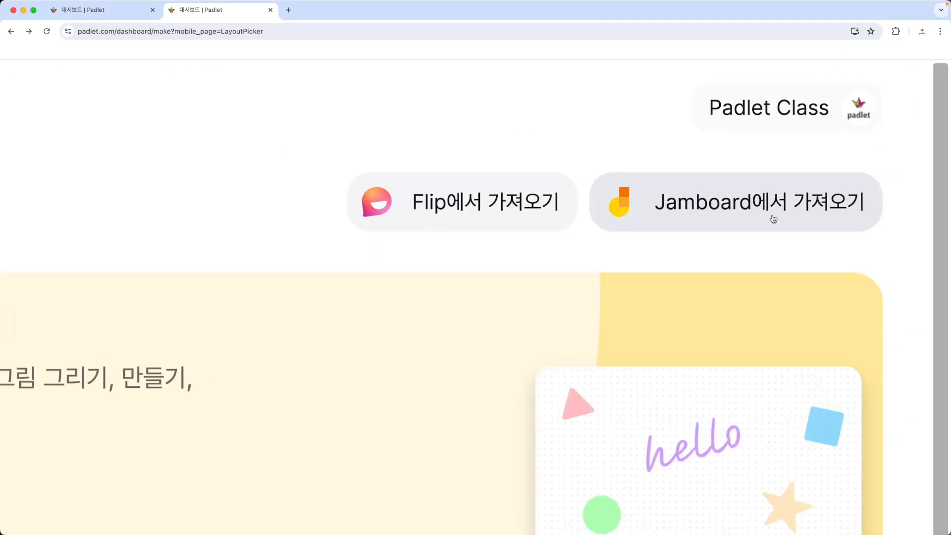
pyautogui.click(773, 219)
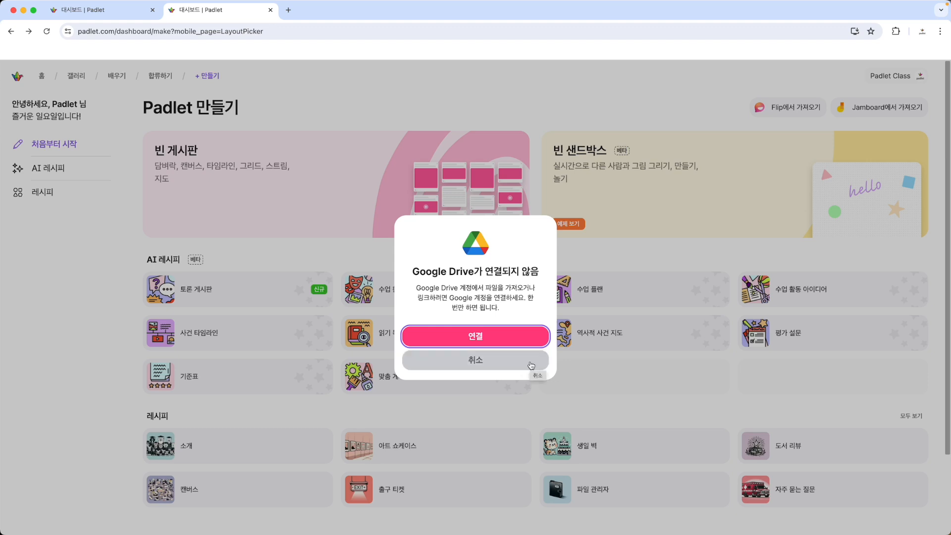
pyautogui.click(531, 366)
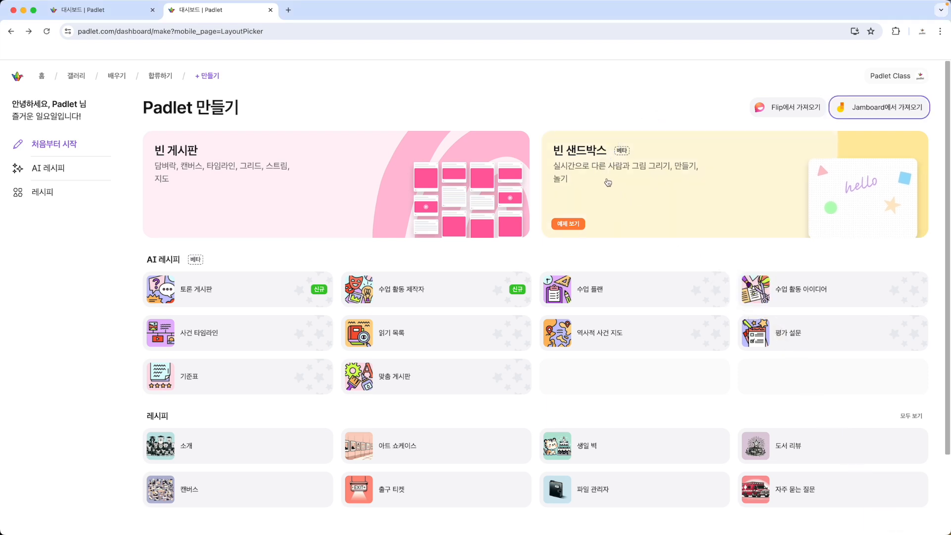
# - Create a blank sandbox (빈 샌드박스) from the Padlet creation page
pyautogui.click(608, 182)
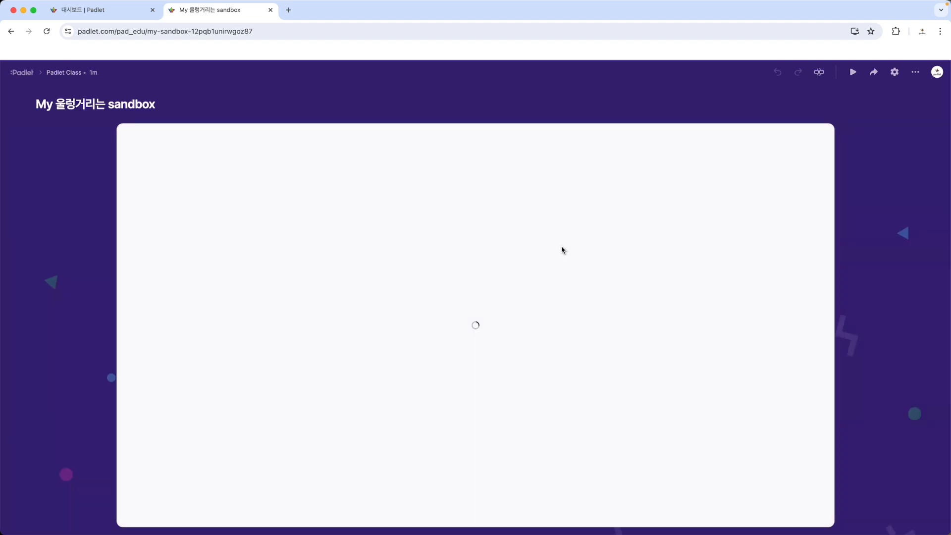
pyautogui.hotkey('ctrl', 'Tab')
pyautogui.moveTo(599, 379)
pyautogui.mouseDown()
pyautogui.moveTo(383, 49)
pyautogui.moveTo(648, 335)
pyautogui.mouseUp()
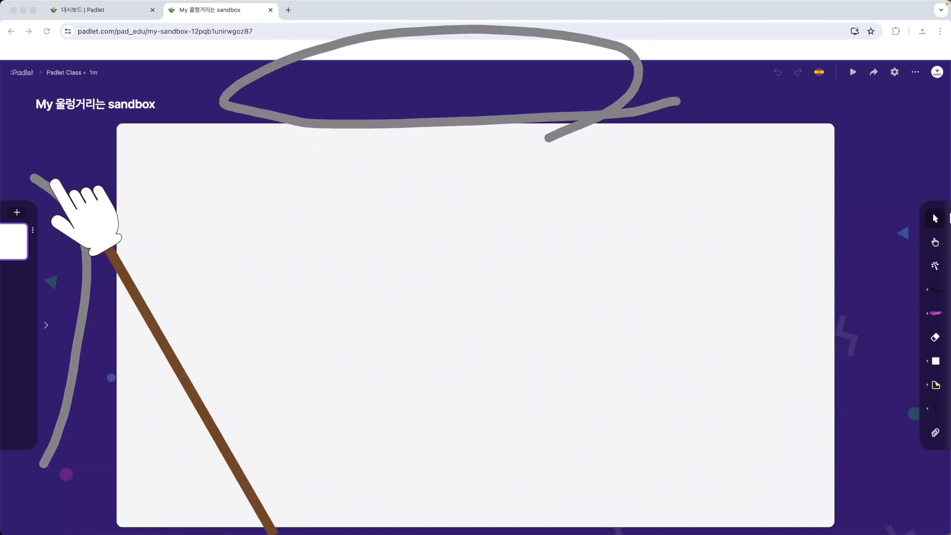
pyautogui.press('Escape')
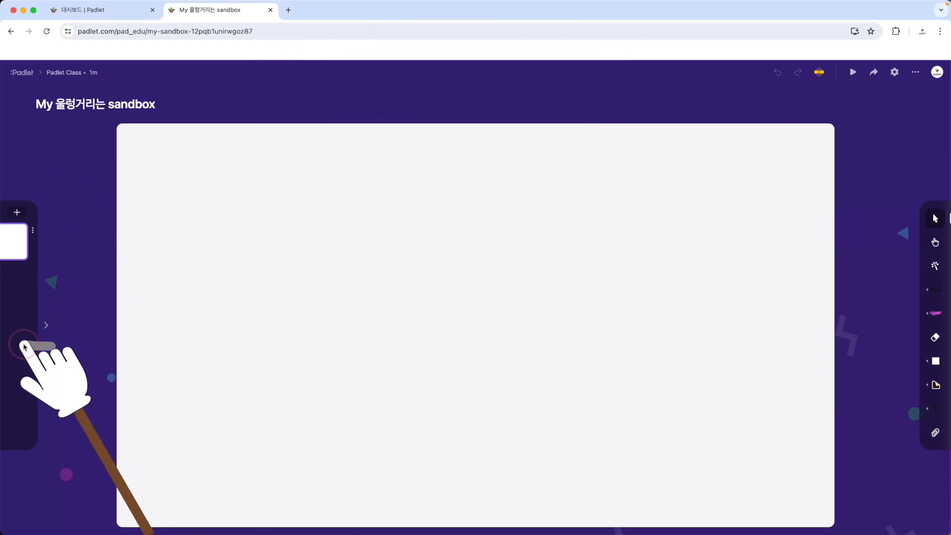
# - Expand the sandbox's canvas list and add three more blank canvases below the first one
pyautogui.scroll(5, 48, 332)
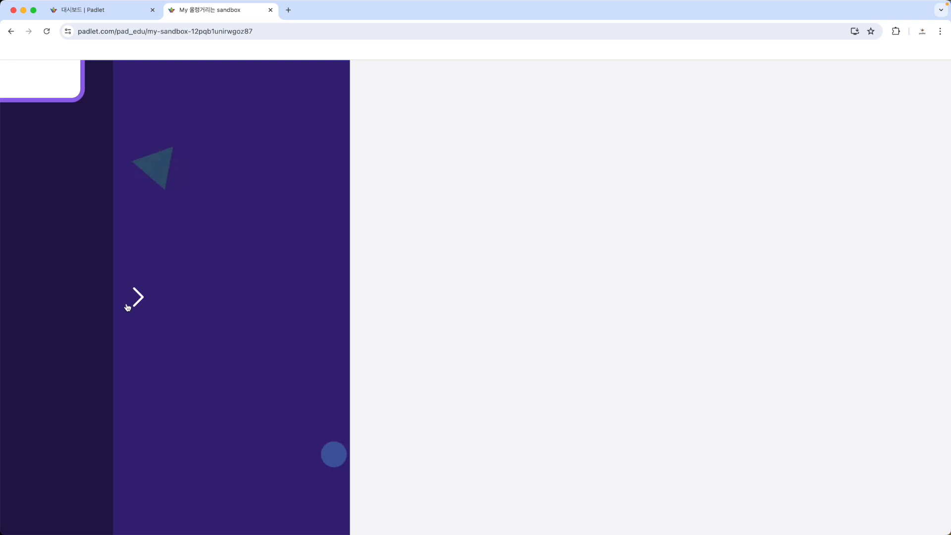
pyautogui.scroll(-5, 131, 299)
pyautogui.click(47, 327)
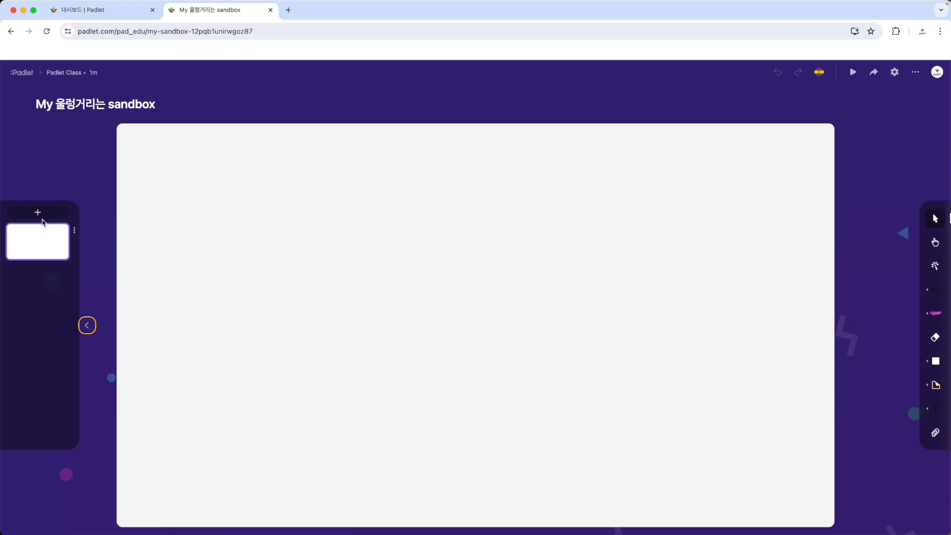
pyautogui.click(43, 210)
pyautogui.click(44, 213)
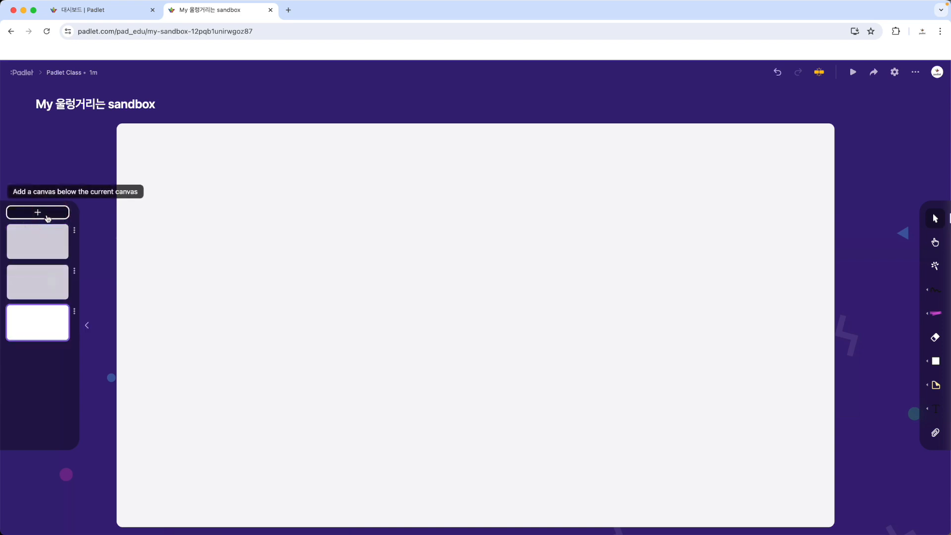
pyautogui.click(47, 216)
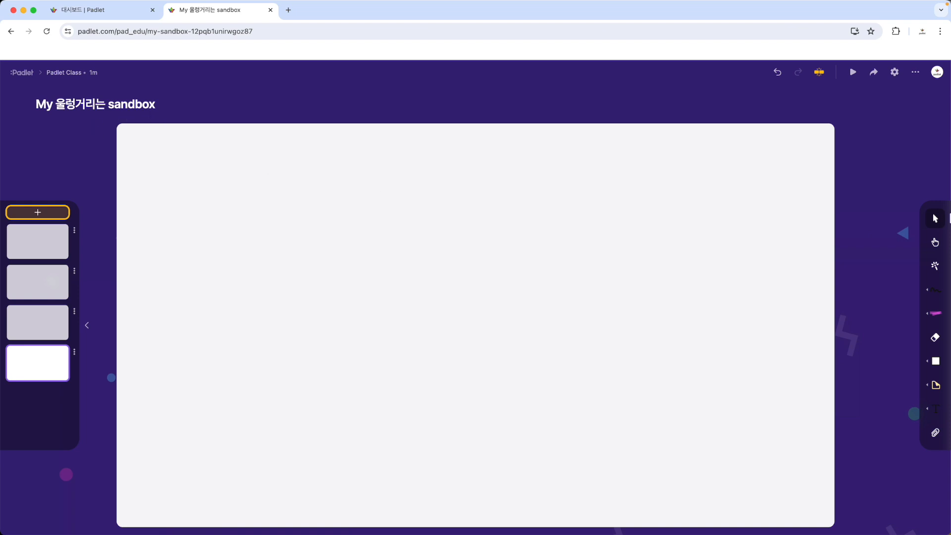
# - Change the sandbox's title (제목) to "샌드박스 연습"
pyautogui.click(103, 103)
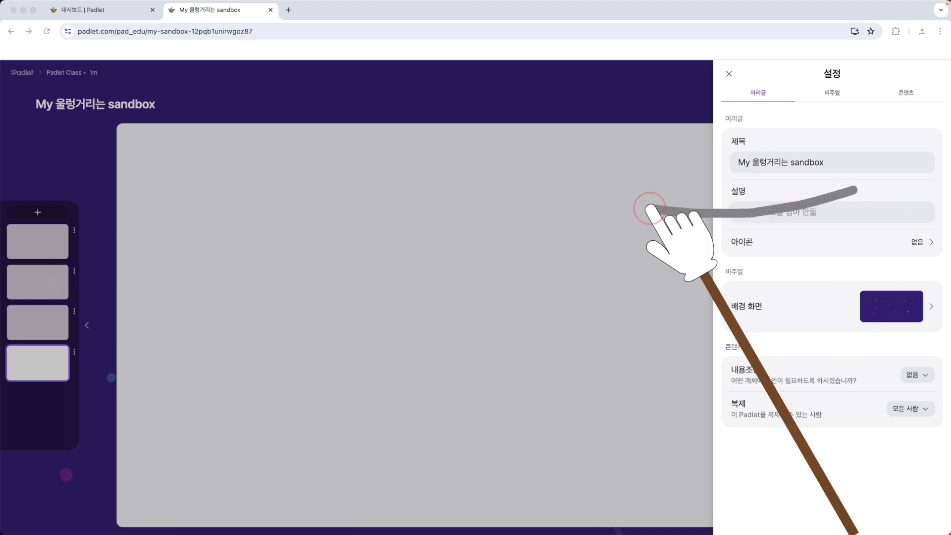
pyautogui.tripleClick(786, 161)
pyautogui.write('샌드박스 연습')
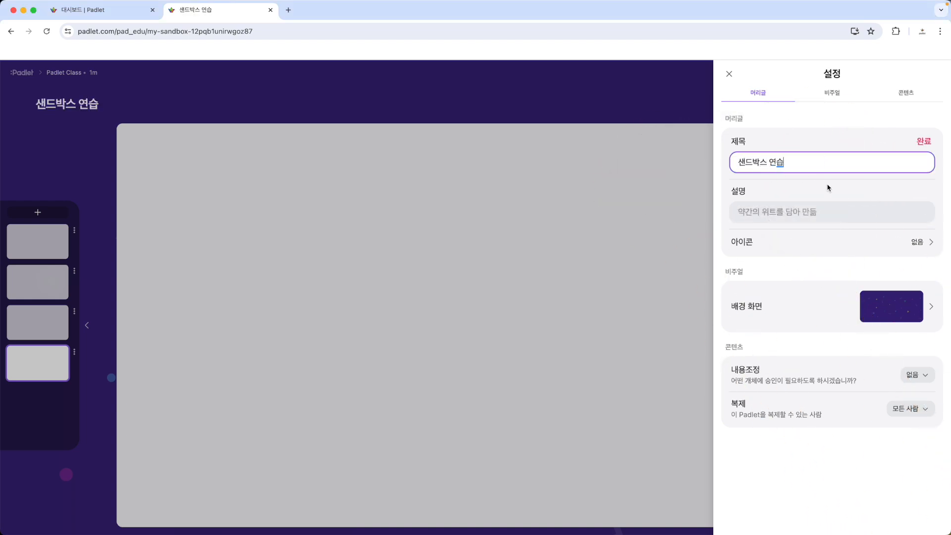
pyautogui.moveTo(829, 184)
pyautogui.mouseDown()
pyautogui.moveTo(725, 202)
pyautogui.moveTo(779, 242)
pyautogui.mouseUp()
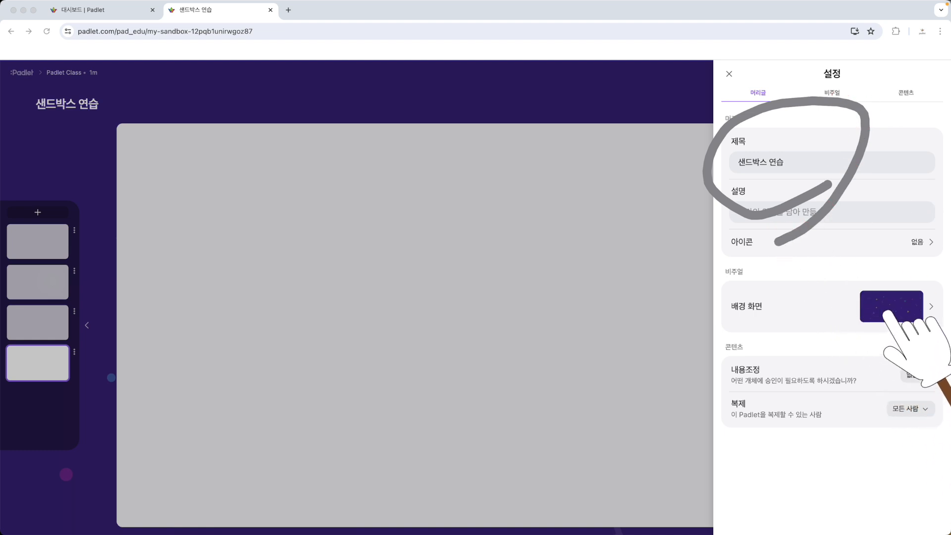
# - Set the sandbox's wallpaper (배경 화면) to the blue misty mountains photo, save it and close the settings
pyautogui.click(908, 314)
pyautogui.scroll(-20, 882, 369)
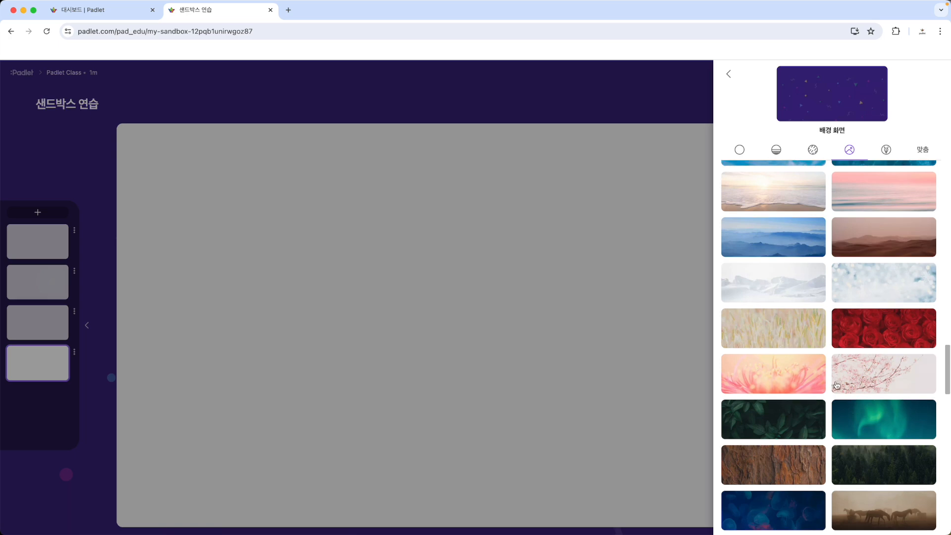
pyautogui.click(796, 293)
pyautogui.click(788, 240)
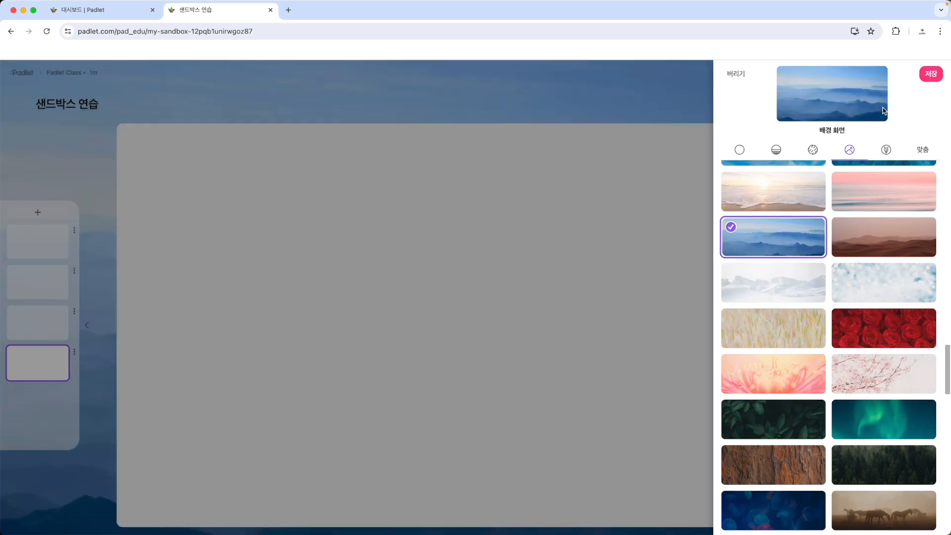
pyautogui.click(931, 75)
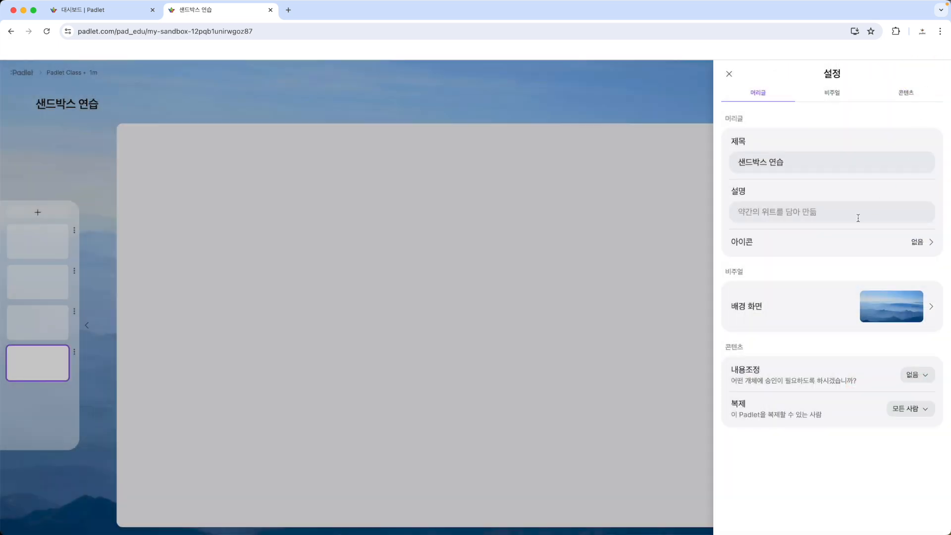
pyautogui.click(669, 273)
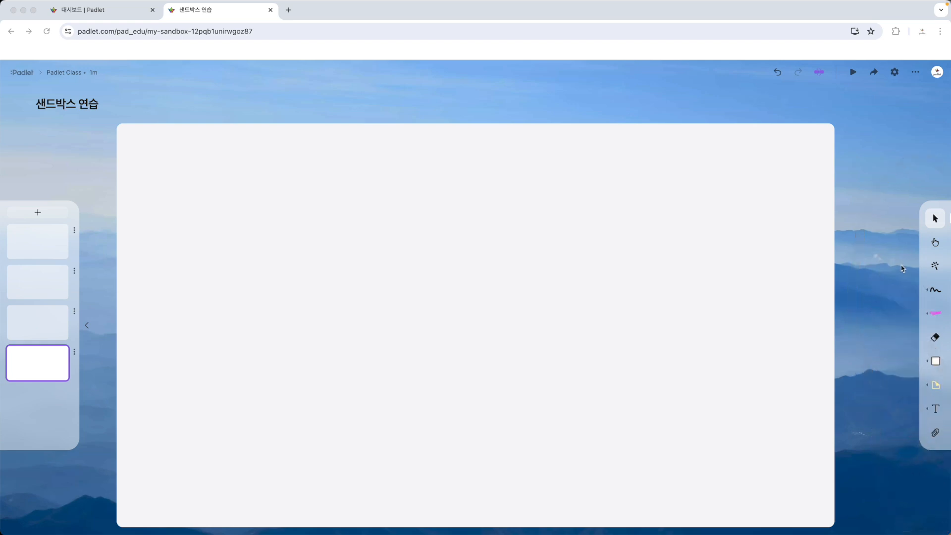
pyautogui.scroll(5, 942, 225)
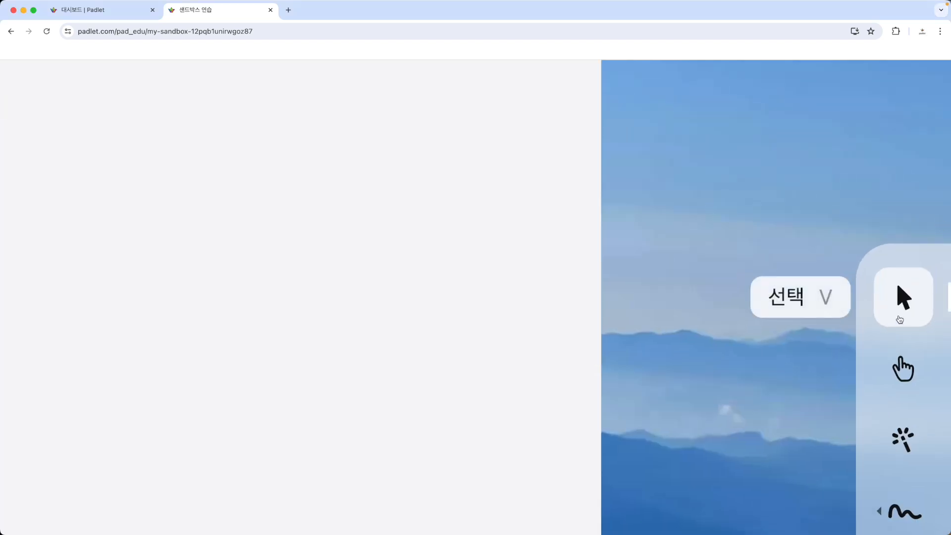
pyautogui.scroll(-5, 901, 320)
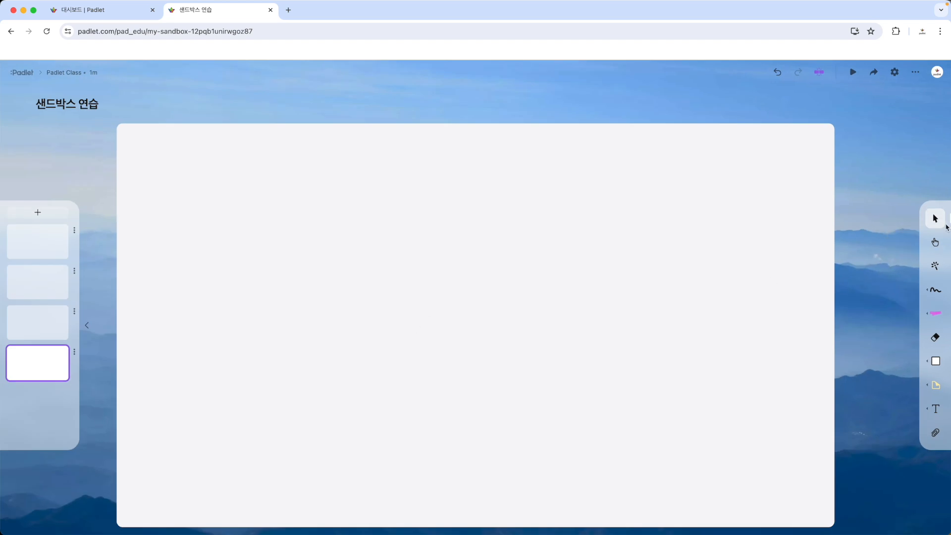
pyautogui.click(938, 220)
pyautogui.hotkey('ctrl', 'shift', 'Tab')
pyautogui.moveTo(497, 310); pyautogui.dragTo(307, 148)
# - Place a purple sticky note on the left half of the fourth canvas and a yellow one to its right
pyautogui.click(936, 390)
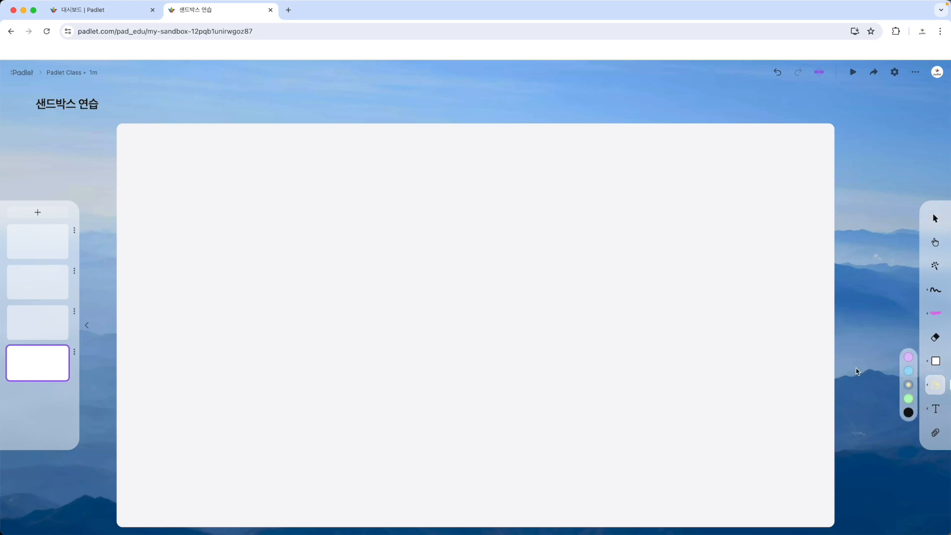
pyautogui.click(365, 282)
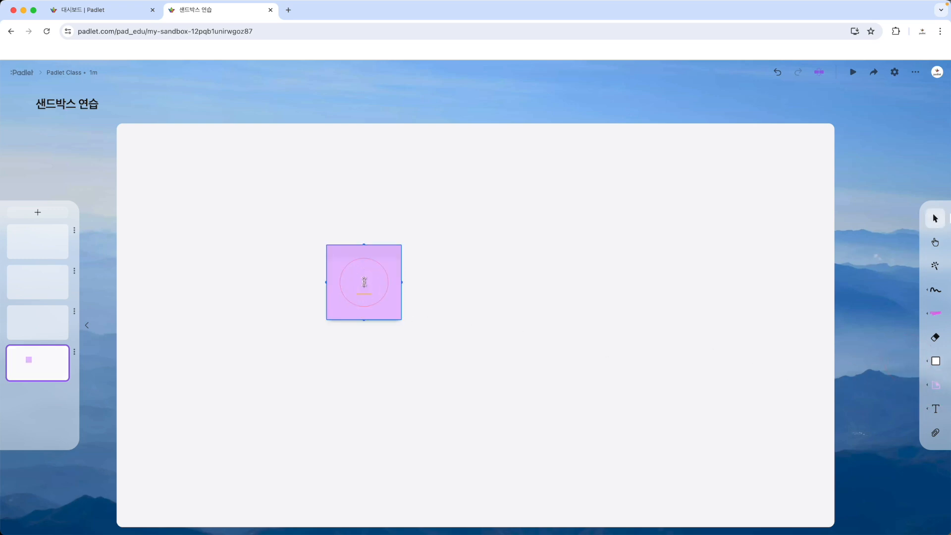
pyautogui.click(932, 389)
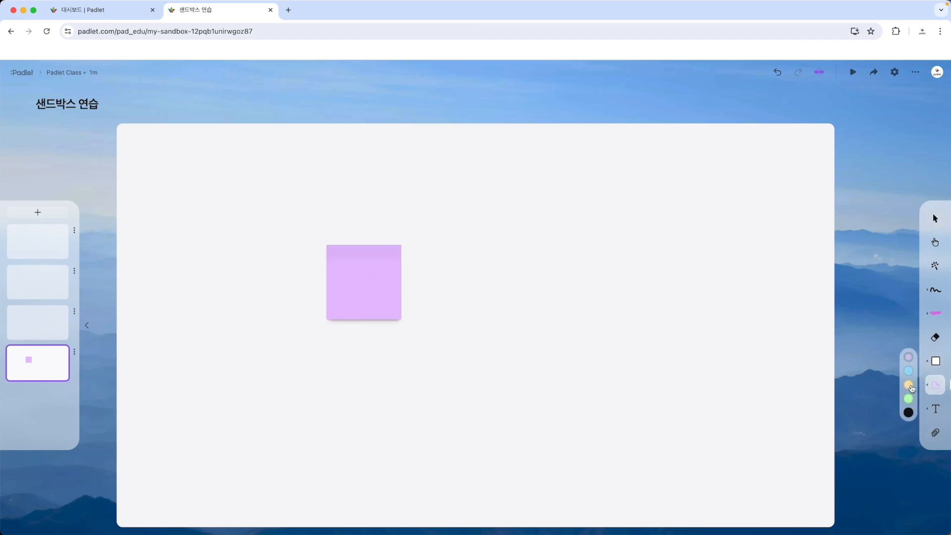
pyautogui.click(526, 262)
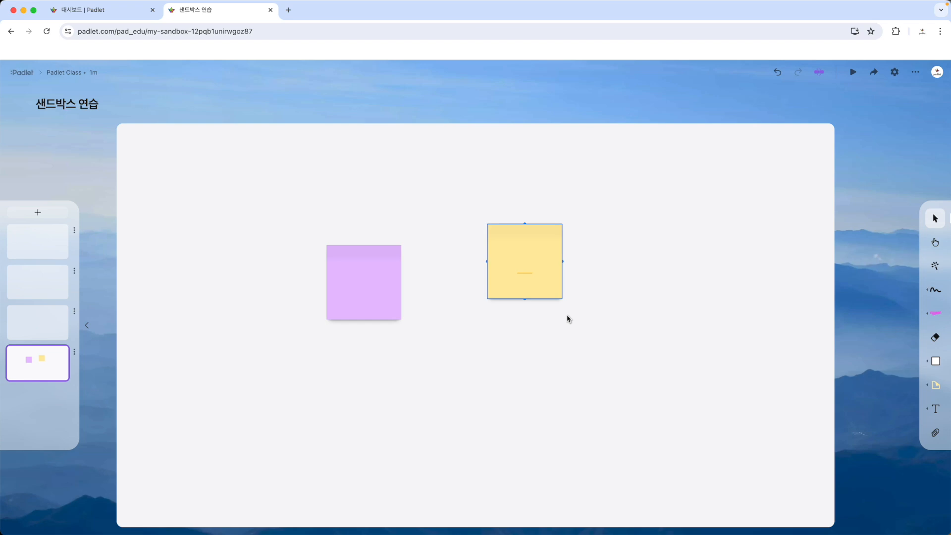
# - Duplicate the purple sticky note twice, spread the purple notes over the canvas and shift the yellow note up and left
pyautogui.moveTo(375, 284); pyautogui.dragTo(569, 334)
pyautogui.moveTo(448, 329); pyautogui.dragTo(389, 352)
pyautogui.moveTo(507, 271); pyautogui.dragTo(448, 235)
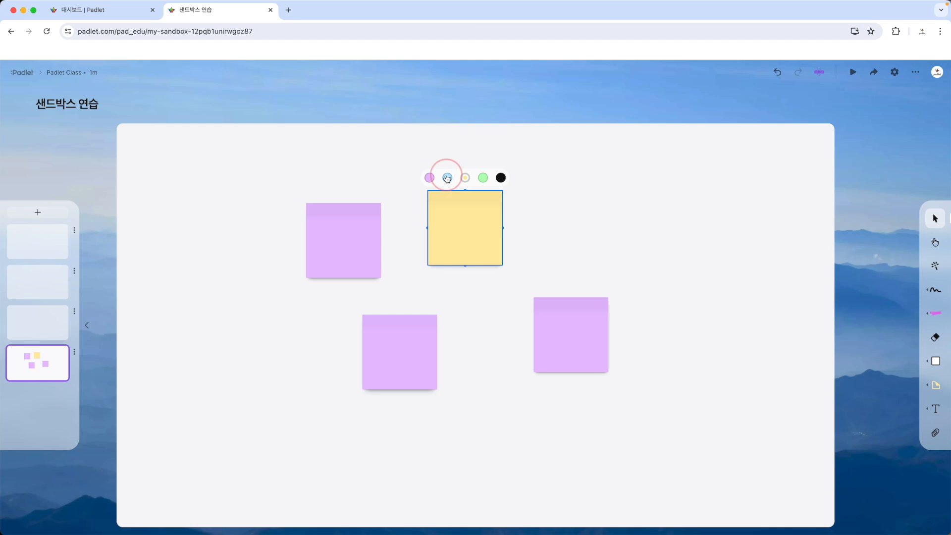
# - Recolour the yellow sticky note light blue, move it to the right and shift the upper-left purple note outward
pyautogui.click(447, 178)
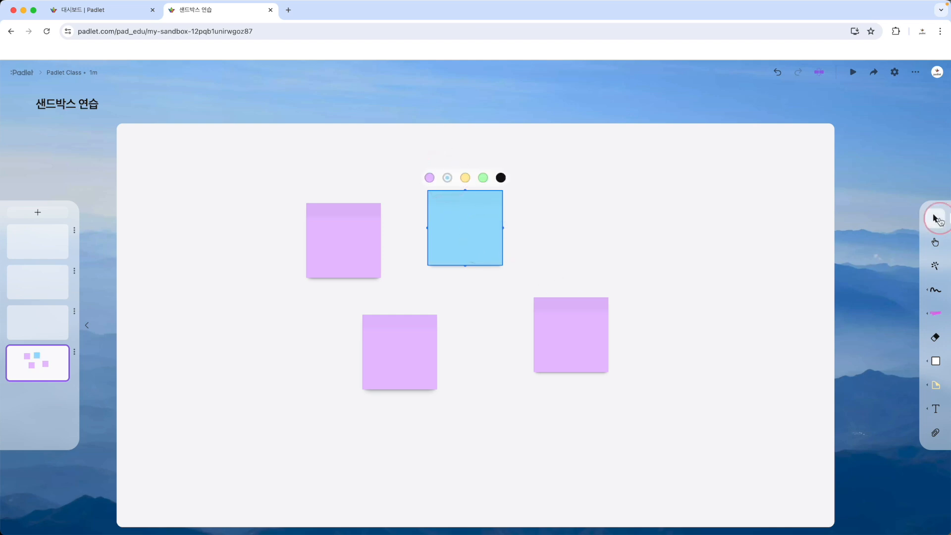
pyautogui.moveTo(442, 218); pyautogui.dragTo(538, 225)
pyautogui.moveTo(332, 241); pyautogui.dragTo(310, 223)
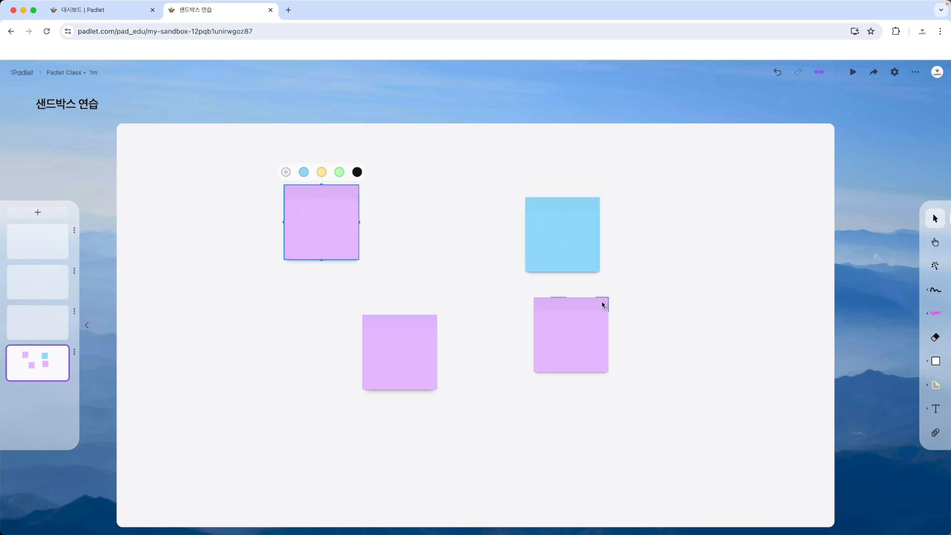
# - Try the Pointer tool (포인터) at several empty spots between the sticky notes
pyautogui.click(936, 268)
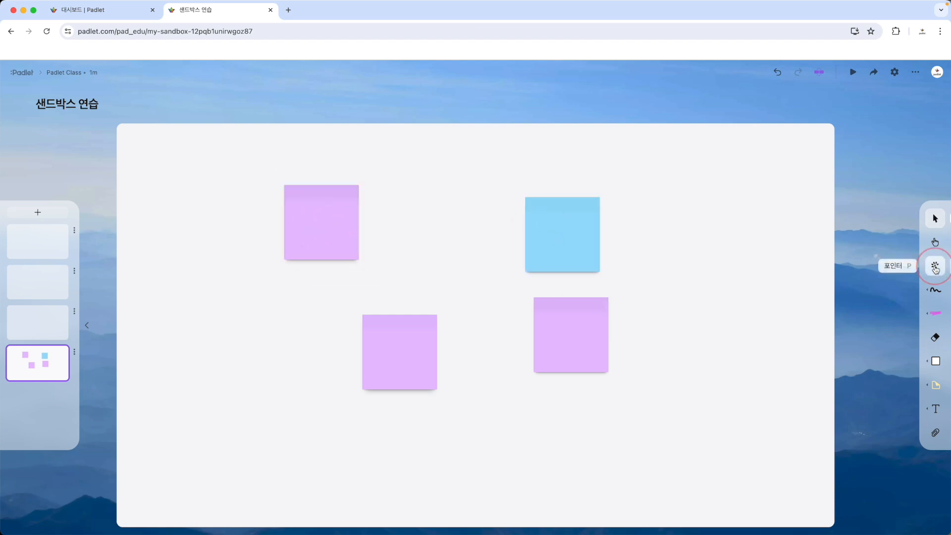
pyautogui.click(665, 272)
pyautogui.click(664, 265)
pyautogui.click(428, 212)
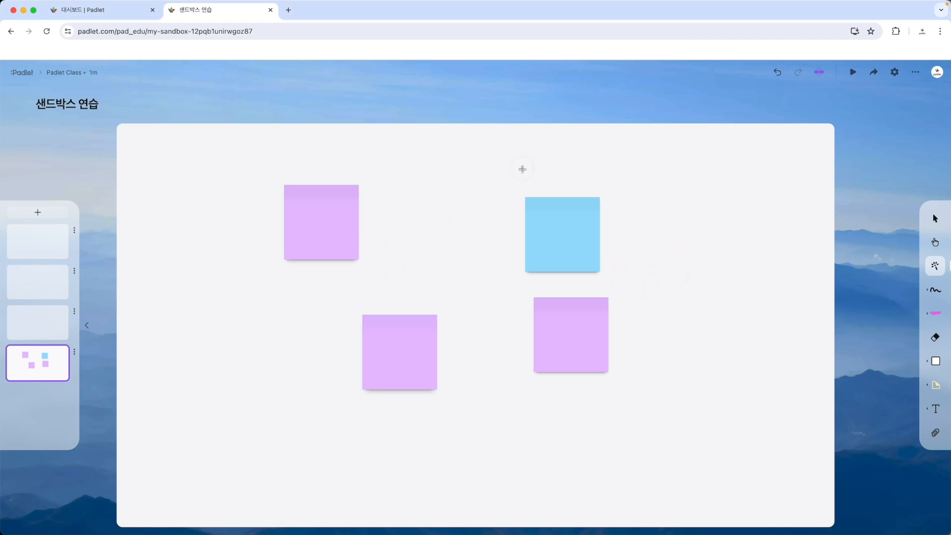
# - Move the light blue sticky note left and the lower-right purple note up beside it
pyautogui.click(595, 288)
pyautogui.click(935, 218)
pyautogui.click(717, 229)
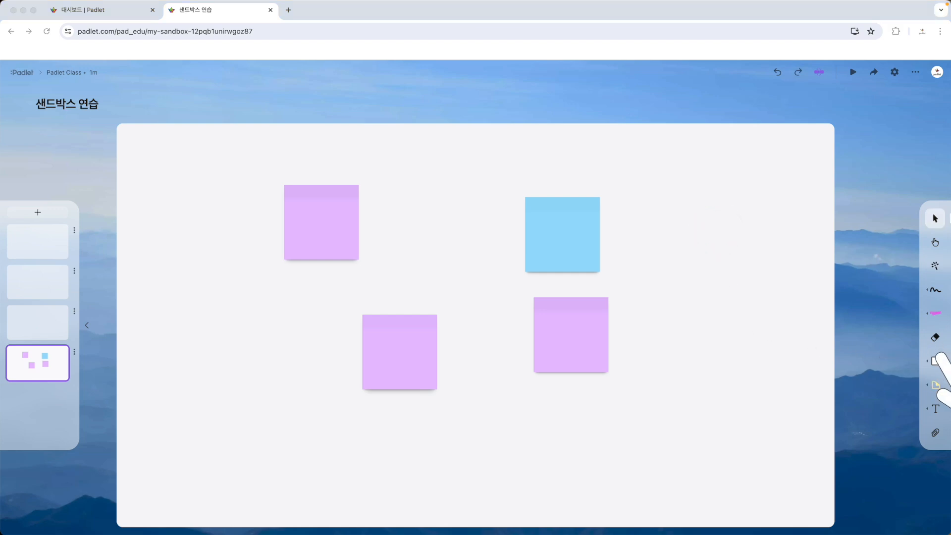
pyautogui.click(537, 355)
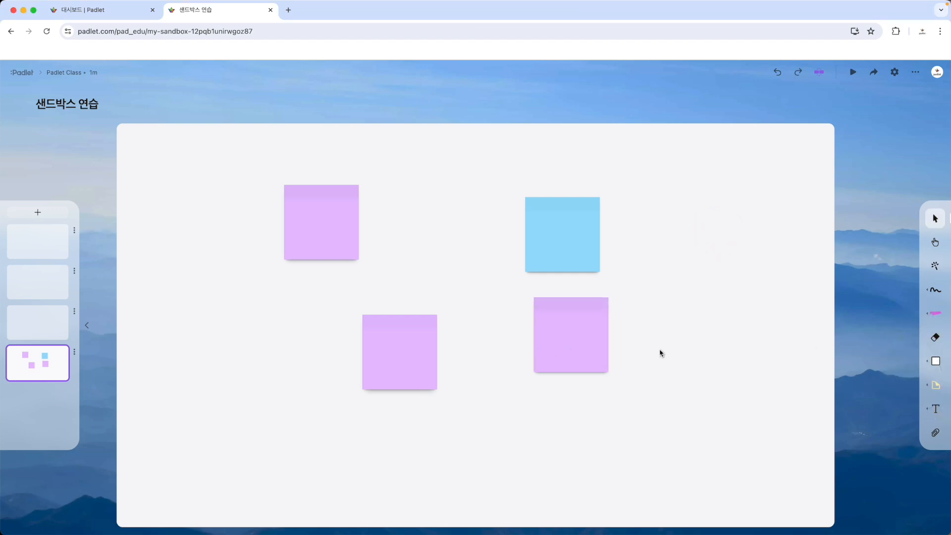
pyautogui.click(594, 336)
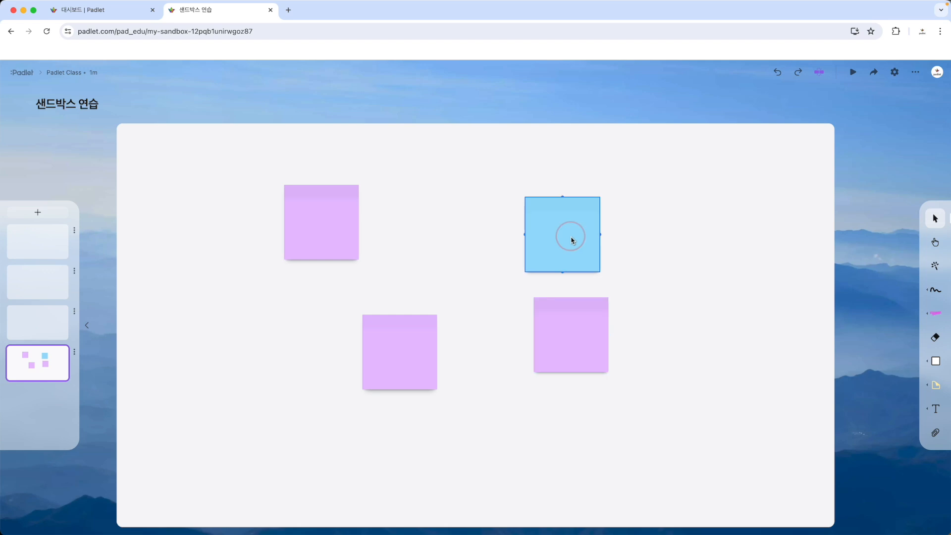
pyautogui.moveTo(571, 238); pyautogui.dragTo(491, 222)
pyautogui.moveTo(554, 338); pyautogui.dragTo(556, 221)
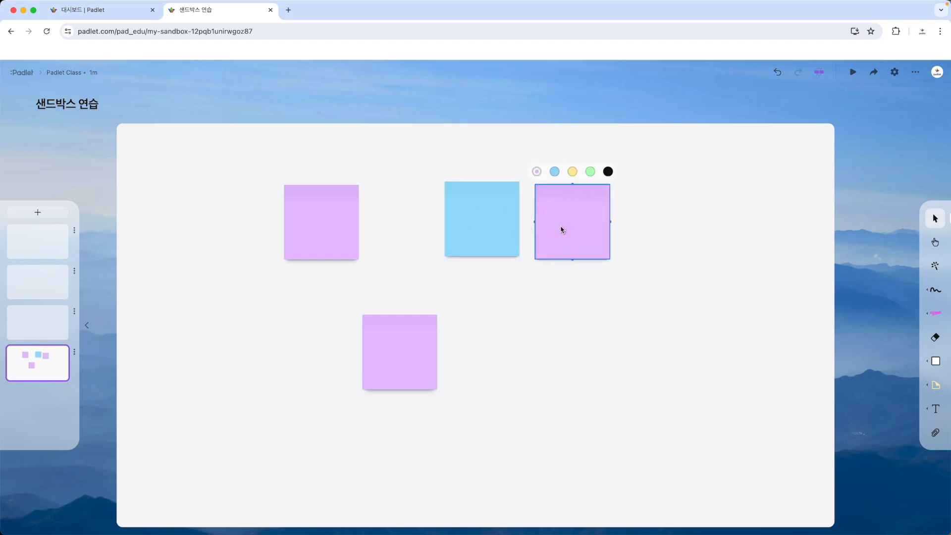
pyautogui.doubleClick(587, 223)
pyautogui.click(609, 294)
# - Look through the drawing, eraser, shape and text tools, trying a couple of freehand strokes in the empty area
pyautogui.click(937, 293)
pyautogui.moveTo(505, 342)
pyautogui.mouseDown()
pyautogui.moveTo(669, 334)
pyautogui.moveTo(703, 298)
pyautogui.mouseUp()
pyautogui.moveTo(743, 254)
pyautogui.mouseDown()
pyautogui.moveTo(726, 244)
pyautogui.moveTo(773, 267)
pyautogui.moveTo(493, 340)
pyautogui.moveTo(669, 364)
pyautogui.mouseUp()
pyautogui.click(938, 340)
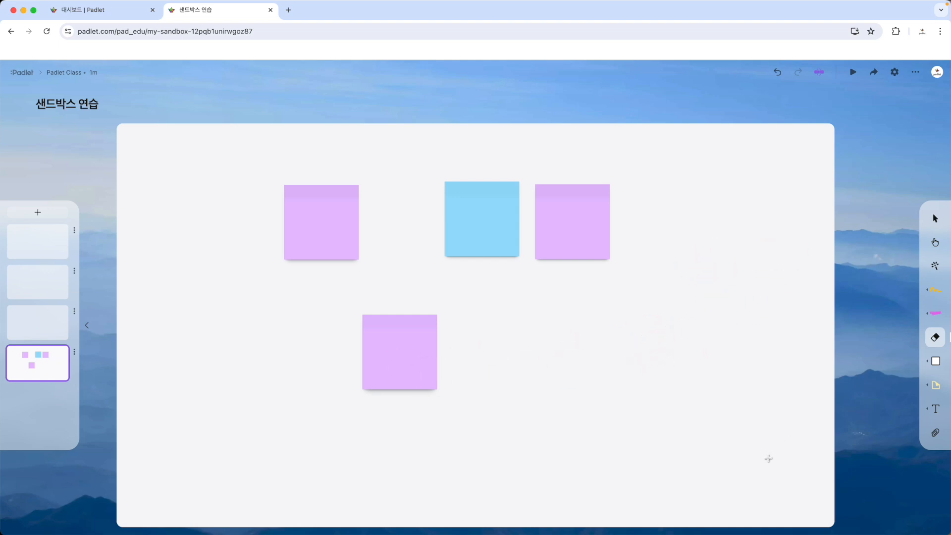
pyautogui.click(936, 362)
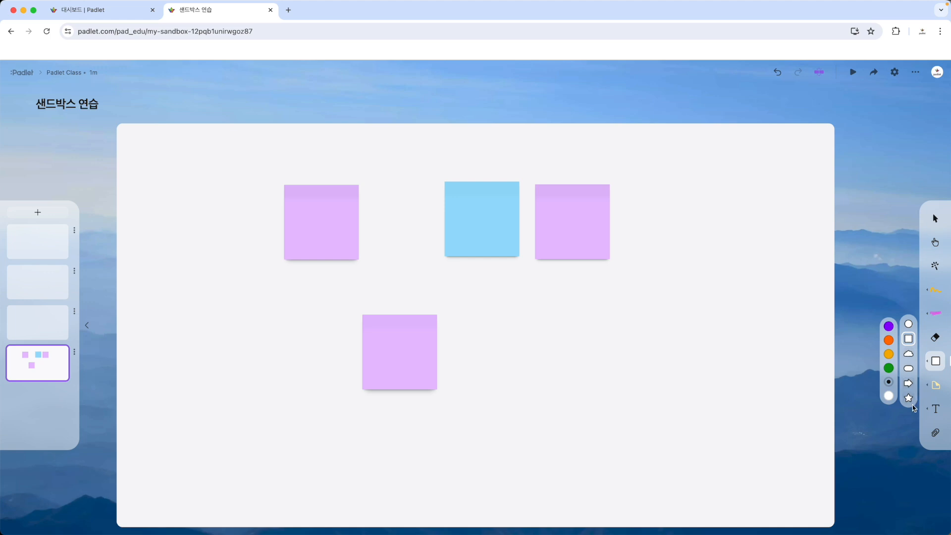
pyautogui.click(940, 409)
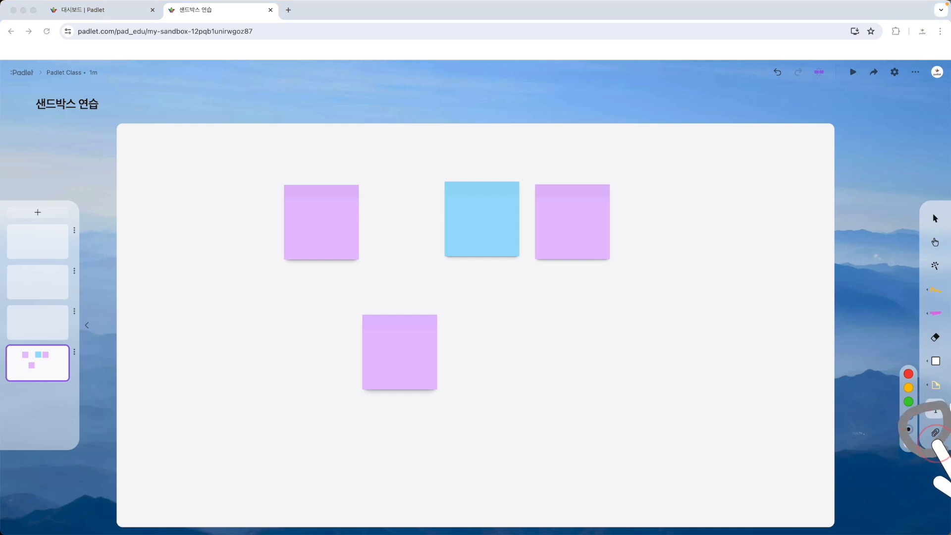
pyautogui.scroll(5, 933, 440)
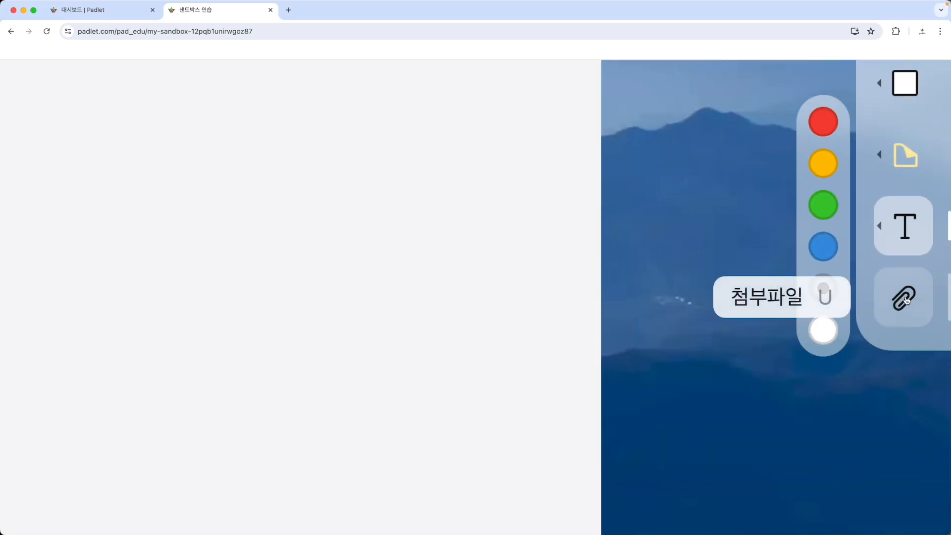
pyautogui.scroll(-5, 907, 300)
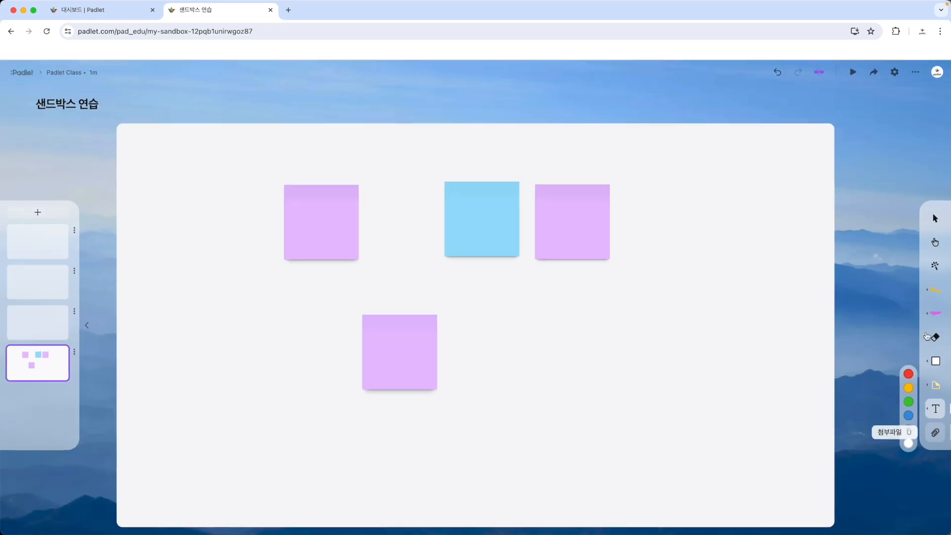
pyautogui.click(820, 419)
# - Choose Google Drive as the attachment source and grant Padlet access with the Google account to browse its files
pyautogui.click(940, 434)
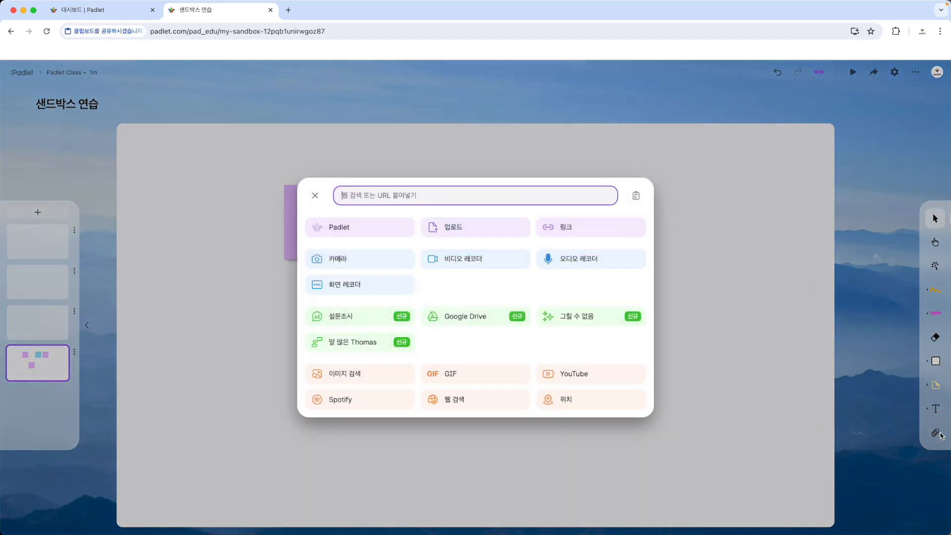
pyautogui.click(197, 111)
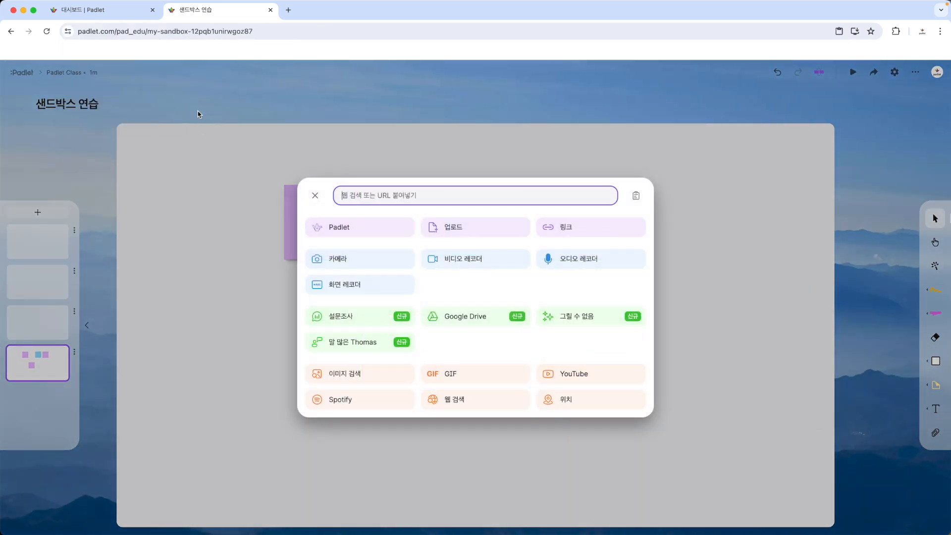
pyautogui.click(473, 320)
pyautogui.click(475, 335)
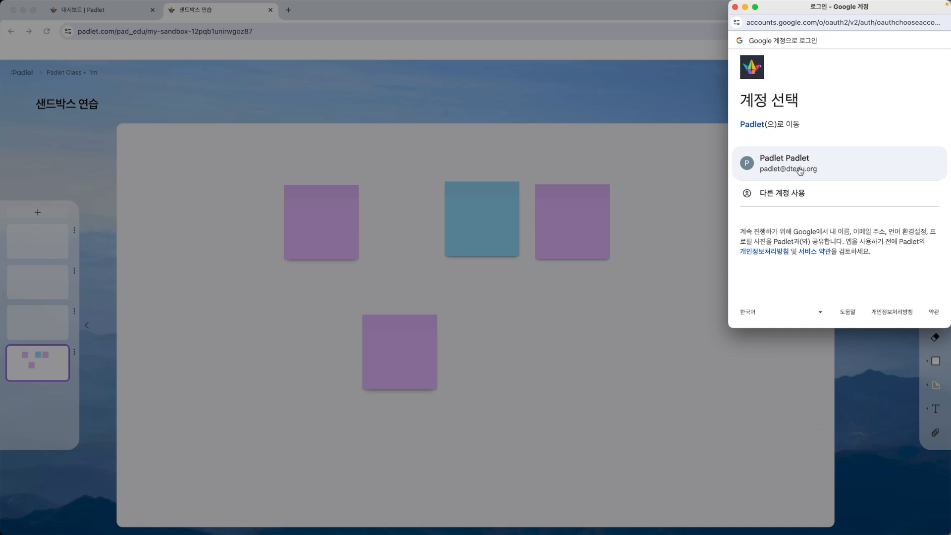
pyautogui.click(800, 170)
pyautogui.click(877, 231)
pyautogui.scroll(-5, 856, 258)
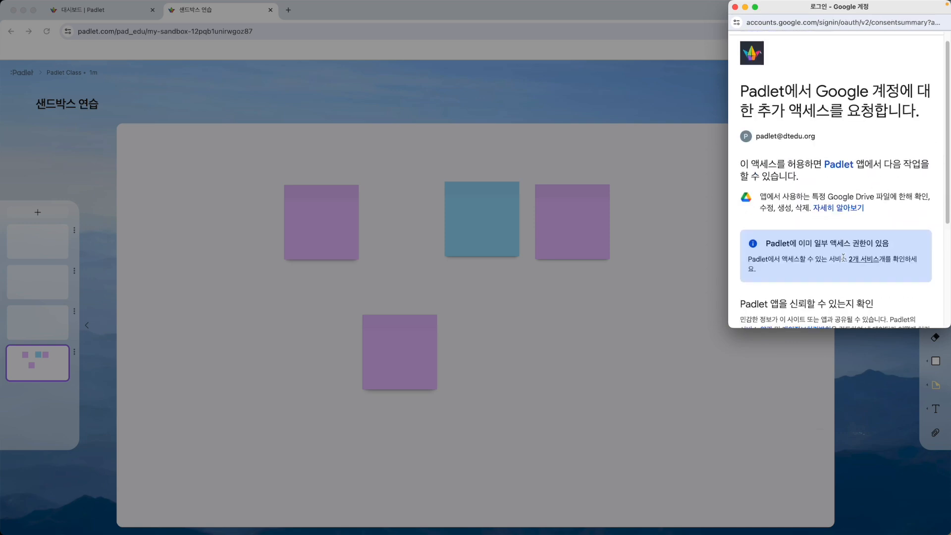
pyautogui.click(907, 255)
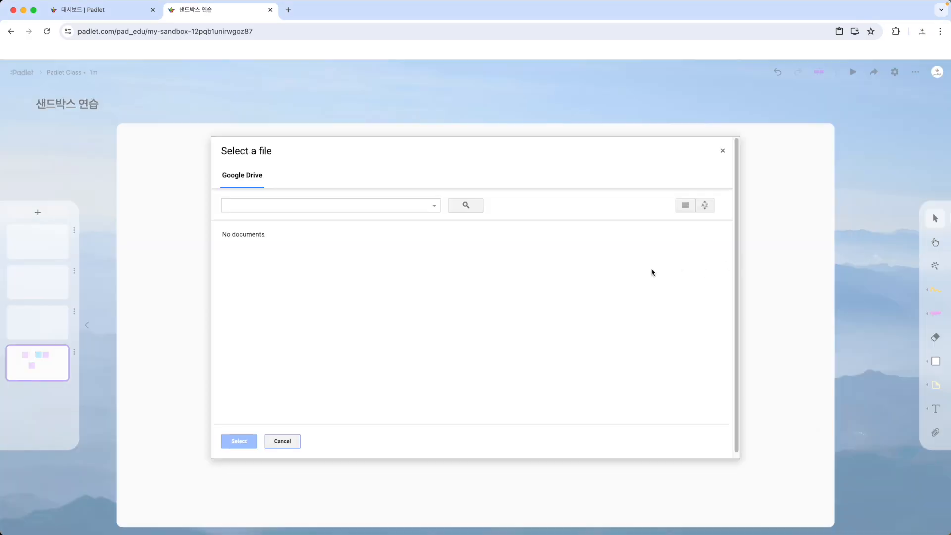
pyautogui.moveTo(558, 321)
pyautogui.mouseDown()
pyautogui.moveTo(287, 325)
pyautogui.moveTo(595, 254)
pyautogui.moveTo(512, 348)
pyautogui.mouseUp()
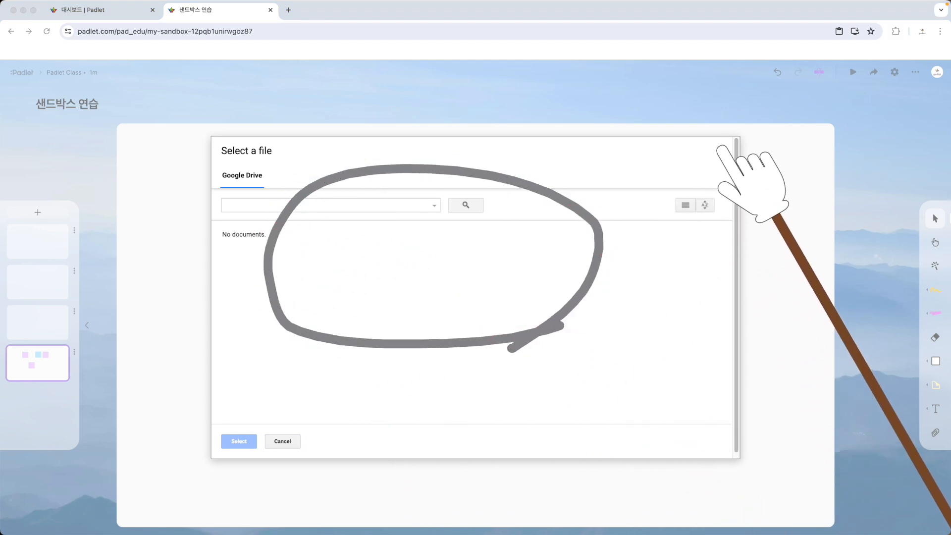
pyautogui.press('Escape')
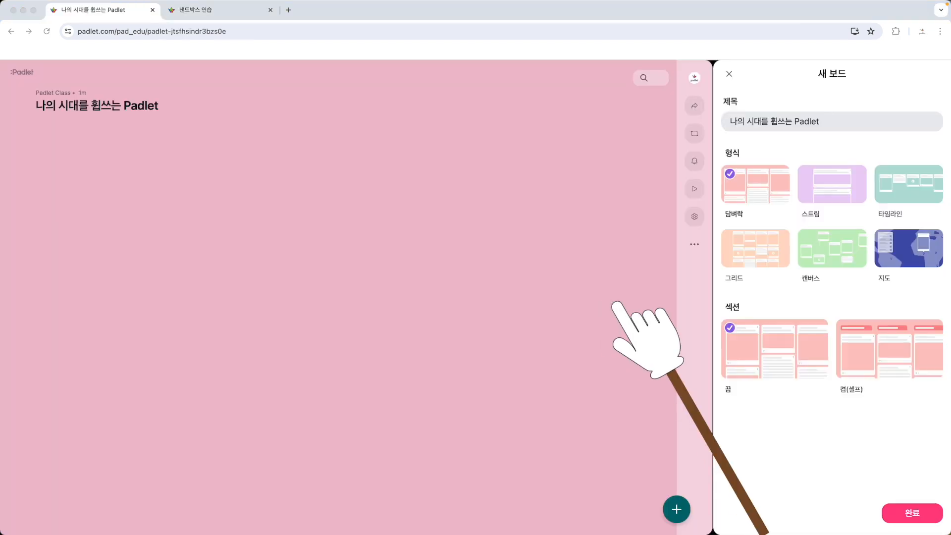
# - Finish setting up the new board in the 그리드 format, open a blank post on it and return to the 샌드박스 연습 sandbox
pyautogui.moveTo(601, 333)
pyautogui.mouseDown()
pyautogui.moveTo(425, 361)
pyautogui.moveTo(620, 280)
pyautogui.moveTo(599, 341)
pyautogui.mouseUp()
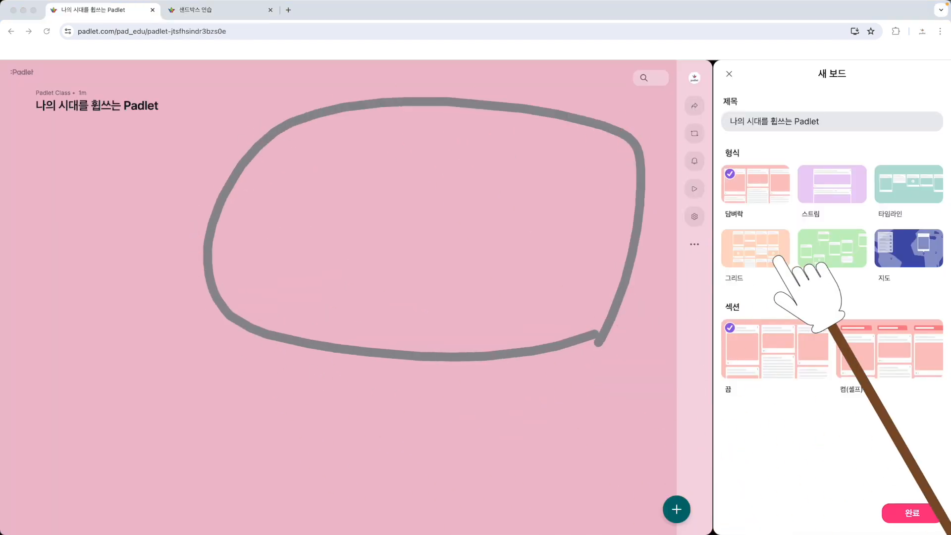
pyautogui.press('Escape')
pyautogui.click(743, 251)
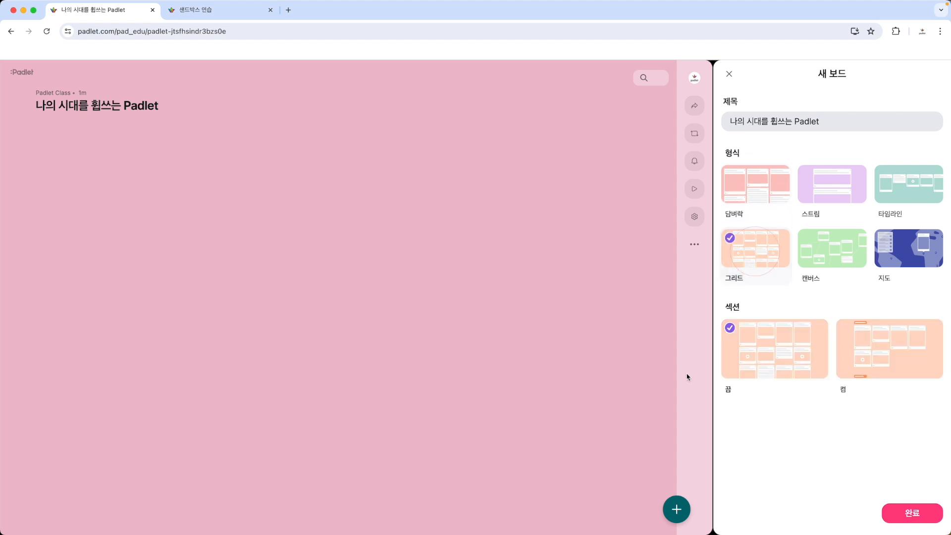
pyautogui.click(911, 515)
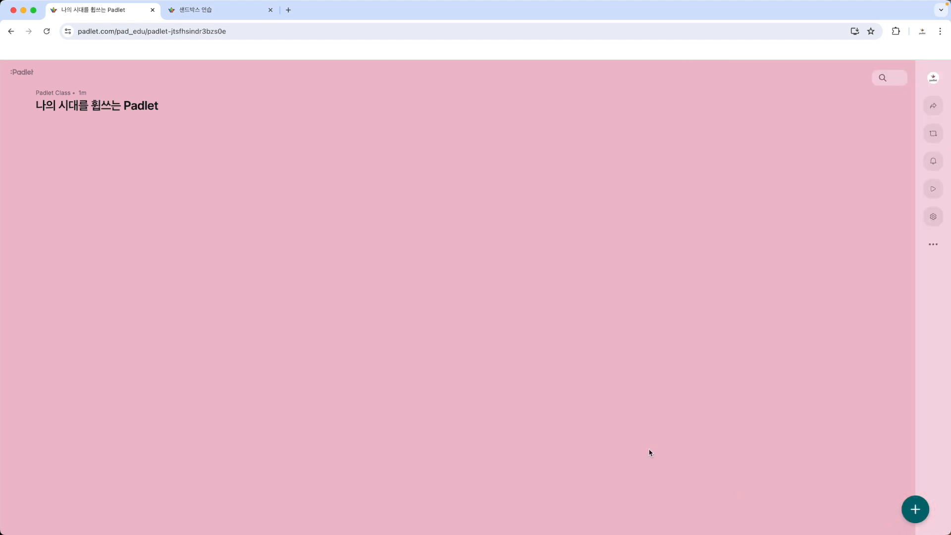
pyautogui.click(915, 509)
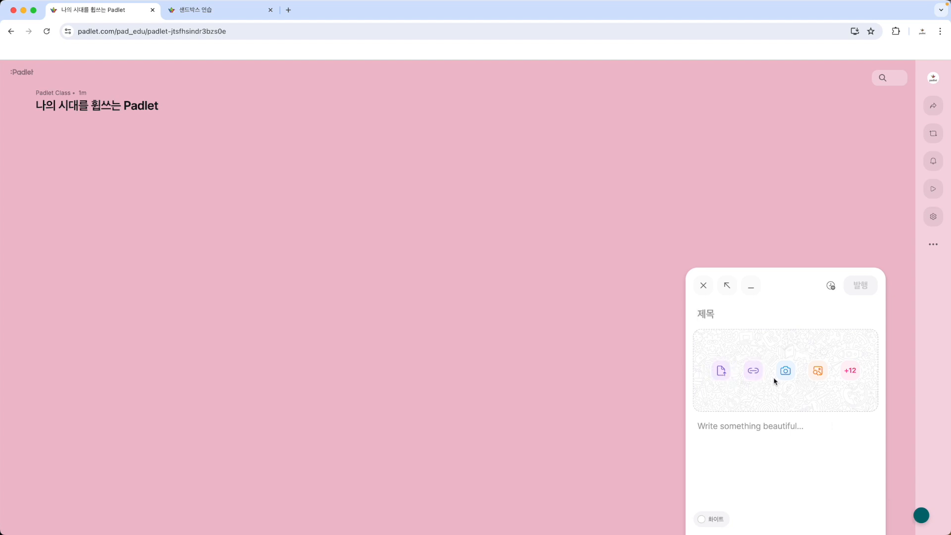
pyautogui.click(210, 14)
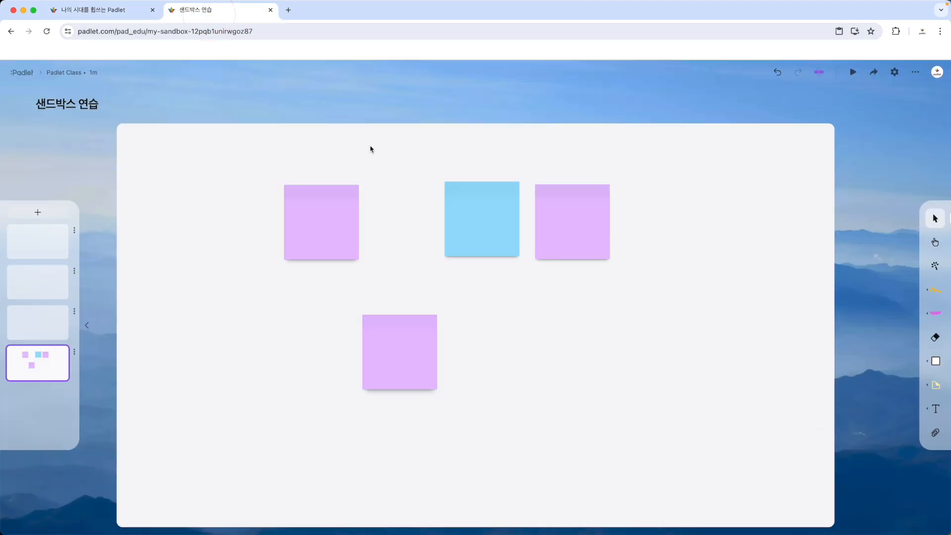
pyautogui.moveTo(700, 389)
pyautogui.mouseDown()
pyautogui.moveTo(216, 174)
pyautogui.moveTo(622, 443)
pyautogui.mouseUp()
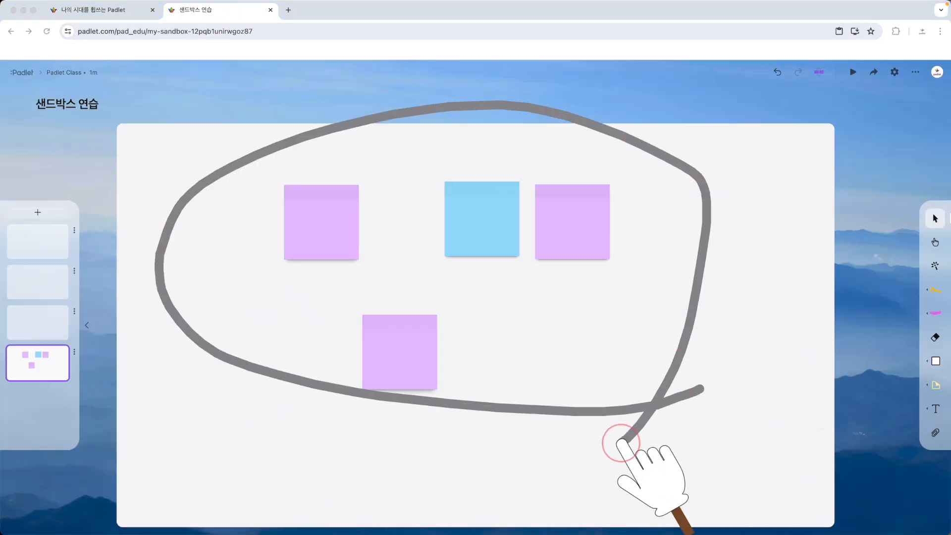
pyautogui.moveTo(726, 150)
pyautogui.mouseDown()
pyautogui.moveTo(797, 226)
pyautogui.moveTo(730, 155)
pyautogui.mouseUp()
pyautogui.moveTo(724, 273)
pyautogui.mouseDown()
pyautogui.moveTo(819, 366)
pyautogui.moveTo(724, 282)
pyautogui.mouseUp()
pyautogui.press('Escape')
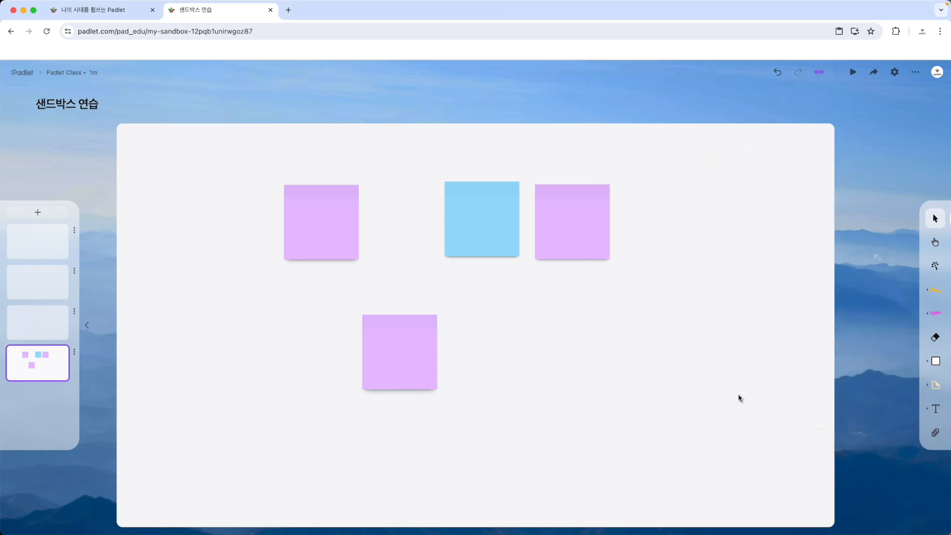
pyautogui.hotkey('ctrl', 'a')
pyautogui.moveTo(933, 263)
pyautogui.mouseDown()
pyautogui.moveTo(925, 215)
pyautogui.moveTo(937, 255)
pyautogui.mouseUp()
pyautogui.press('Escape')
# - Move the purple sticky note beside the blue one further right and shift the blue note slightly up
pyautogui.click(937, 244)
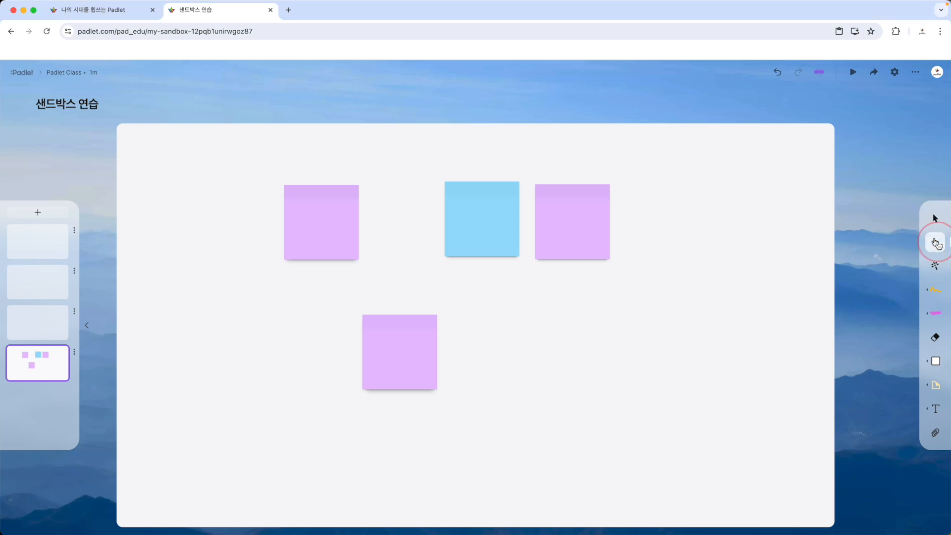
pyautogui.click(944, 217)
pyautogui.moveTo(574, 227); pyautogui.dragTo(645, 215)
pyautogui.click(482, 216)
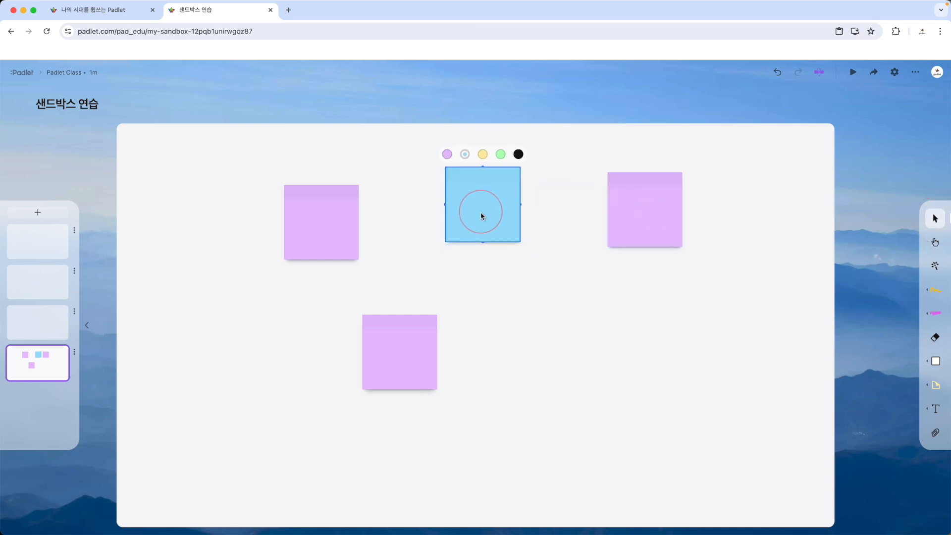
# - Switch to the Interact tool (인터랙트) and try it on the sticky notes in the upper half of the canvas
pyautogui.click(936, 242)
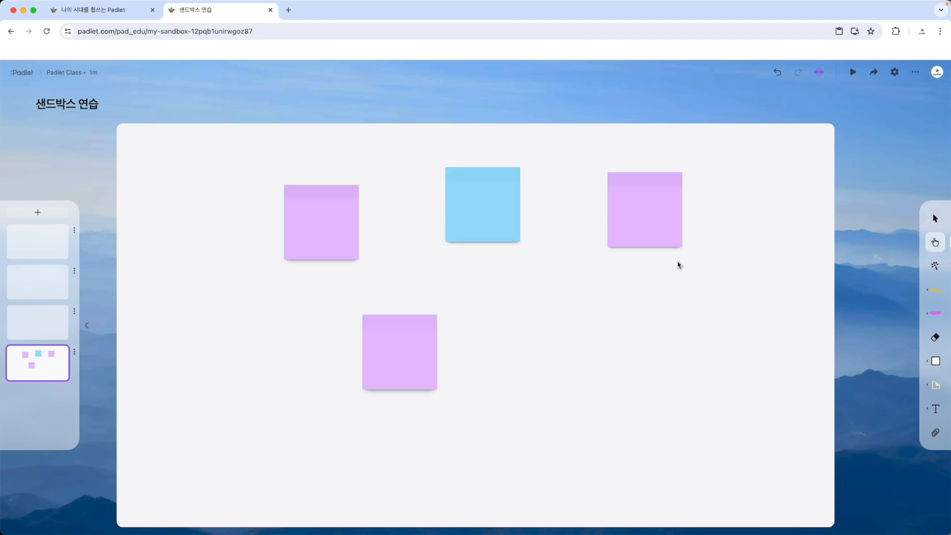
pyautogui.moveTo(634, 245); pyautogui.dragTo(362, 273)
pyautogui.moveTo(597, 260); pyautogui.dragTo(466, 262)
pyautogui.click(422, 256)
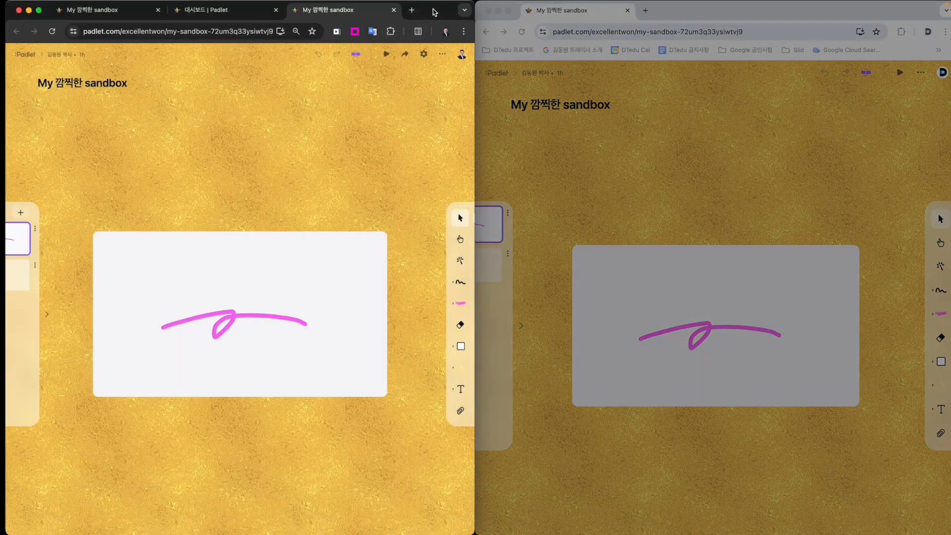
# - Maximize the My 깜찍한 sandbox window and attach the [DTedu] Padlet Jamboard 가져오기 presentation from Google Drive to its canvas
pyautogui.doubleClick(434, 10)
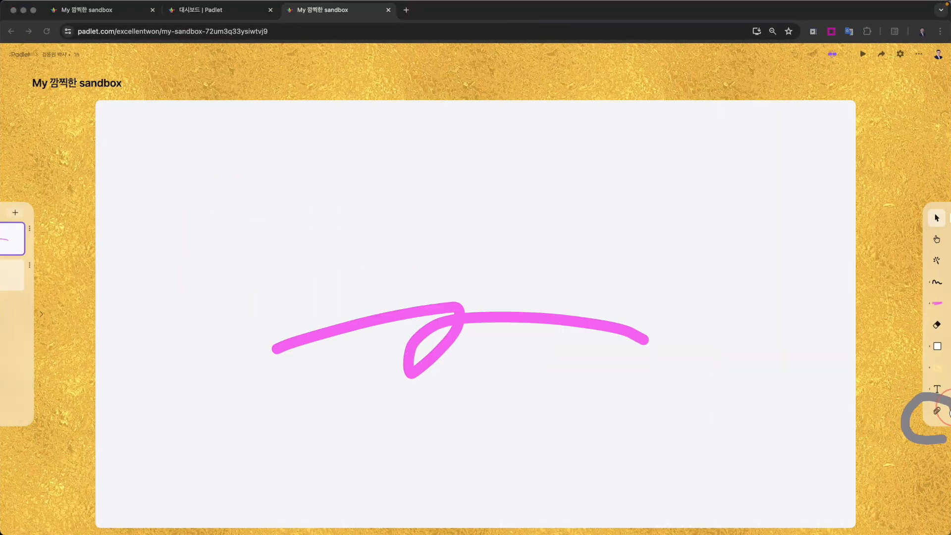
pyautogui.scroll(10, 943, 414)
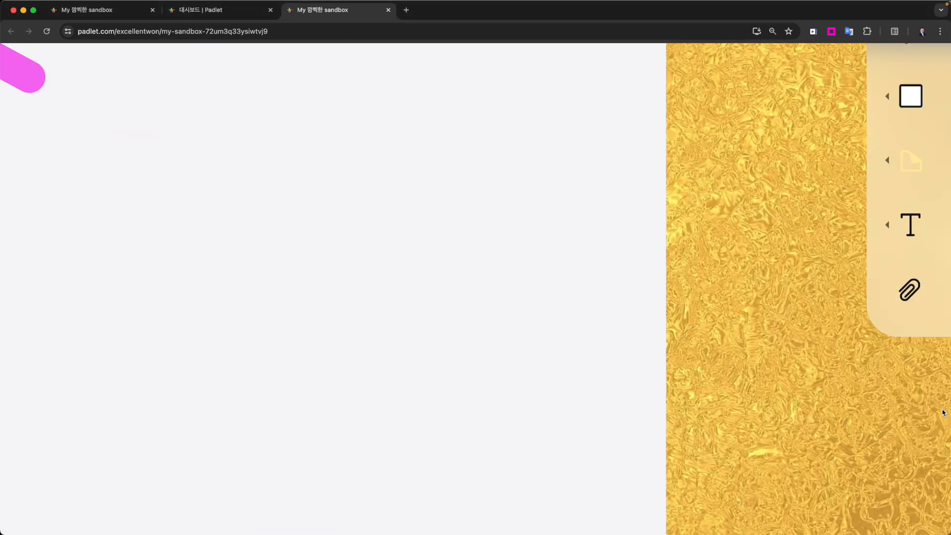
pyautogui.scroll(-10, 945, 413)
pyautogui.click(937, 412)
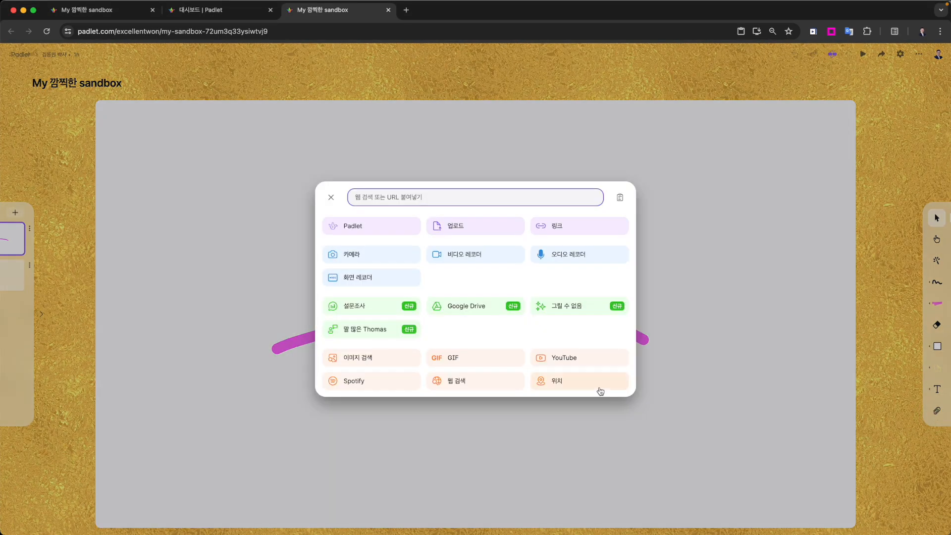
pyautogui.click(484, 311)
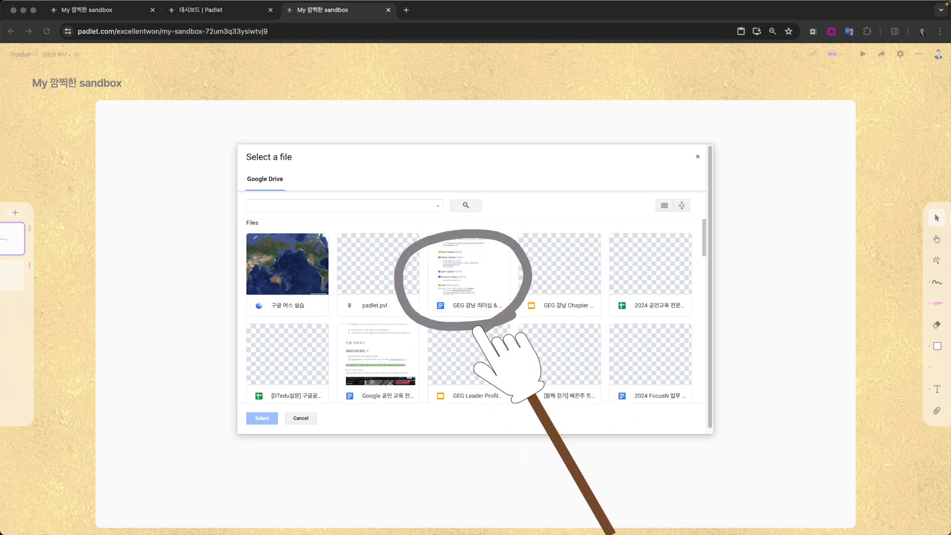
pyautogui.click(481, 376)
pyautogui.scroll(-10, 525, 345)
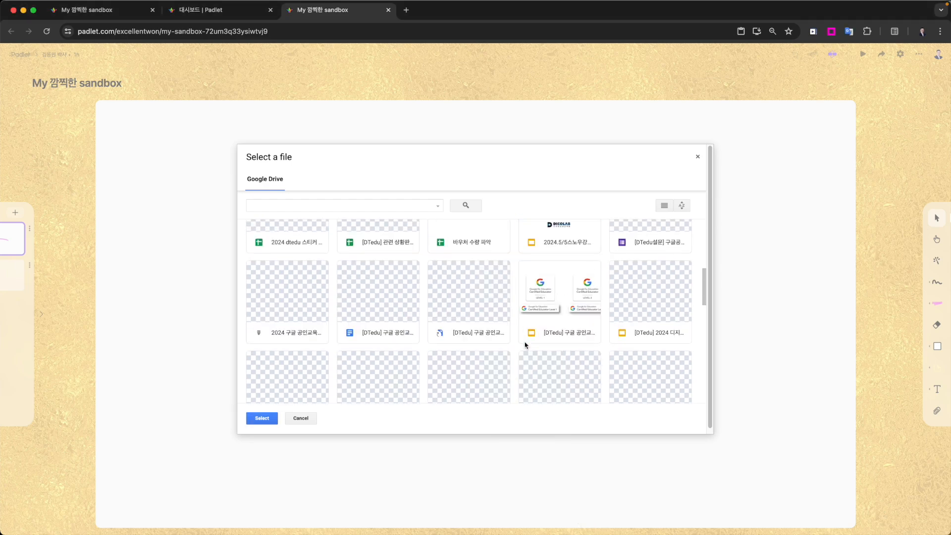
pyautogui.doubleClick(555, 310)
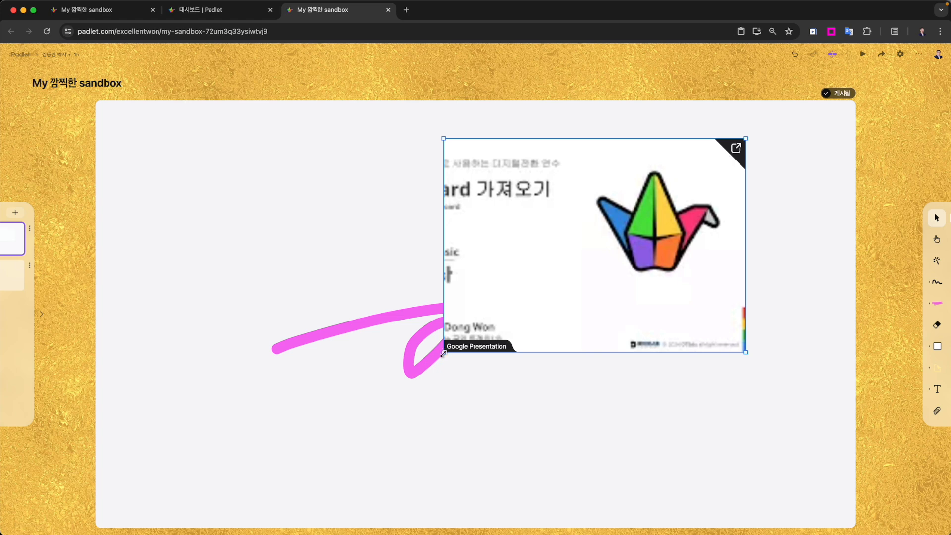
# - Shrink the attached Google presentation and place it in the upper-right corner of the canvas
pyautogui.moveTo(444, 354); pyautogui.dragTo(656, 269)
pyautogui.moveTo(722, 207); pyautogui.dragTo(817, 184)
pyautogui.moveTo(807, 267)
pyautogui.mouseDown()
pyautogui.moveTo(784, 272)
pyautogui.moveTo(795, 65)
pyautogui.moveTo(766, 263)
pyautogui.mouseUp()
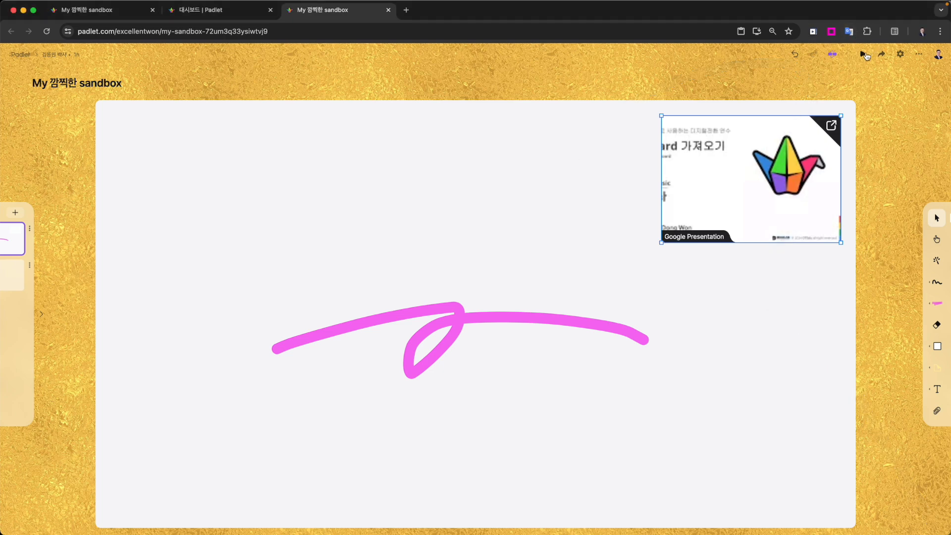
# - Play the sandbox in 재생 모드 and open the attached Google presentation in its own tab
pyautogui.click(865, 54)
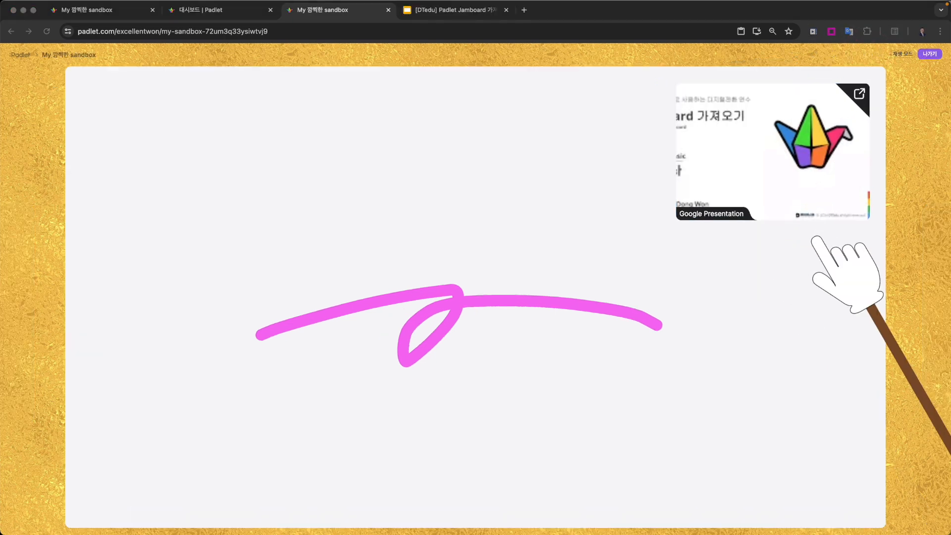
pyautogui.moveTo(816, 239)
pyautogui.mouseDown()
pyautogui.moveTo(774, 134)
pyautogui.moveTo(802, 224)
pyautogui.mouseUp()
pyautogui.press('Escape')
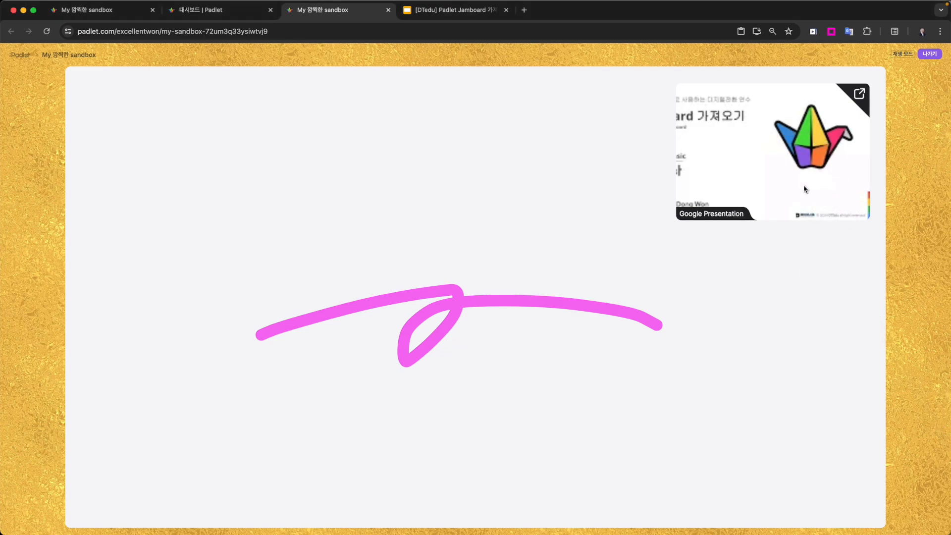
# - Open the attached Google presentation in its own tab again, confirm the signed-in account, and exit the sandbox's play mode
pyautogui.click(861, 94)
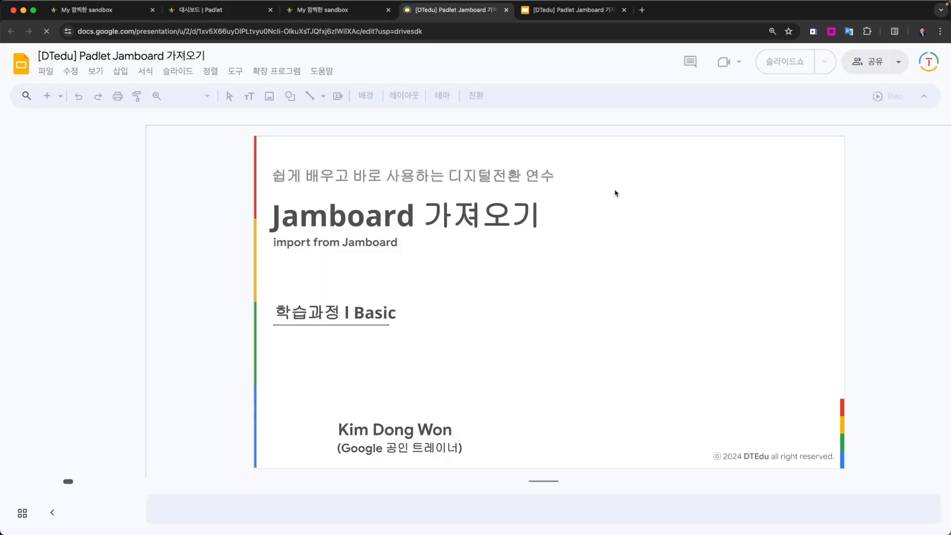
pyautogui.hotkey('alt', 'Tab')
pyautogui.moveTo(667, 383)
pyautogui.mouseDown()
pyautogui.moveTo(568, 389)
pyautogui.moveTo(654, 191)
pyautogui.moveTo(614, 319)
pyautogui.mouseUp()
pyautogui.press('Escape')
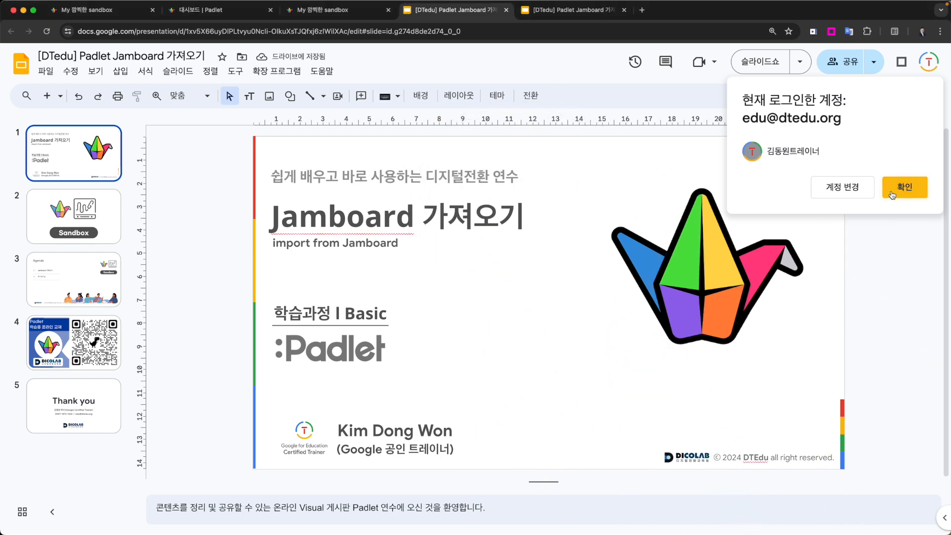
pyautogui.click(901, 188)
pyautogui.hotkey('ctrl', 'shift', 'Tab')
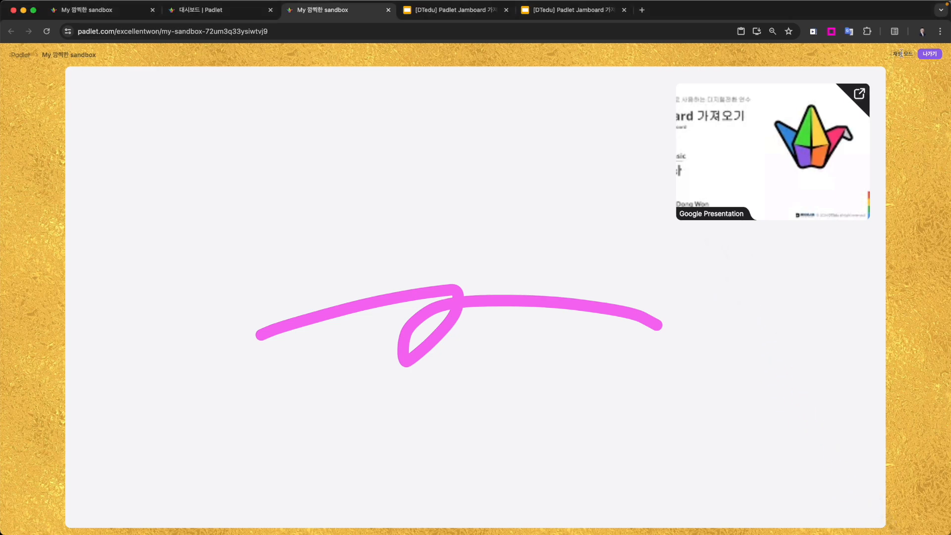
pyautogui.click(931, 55)
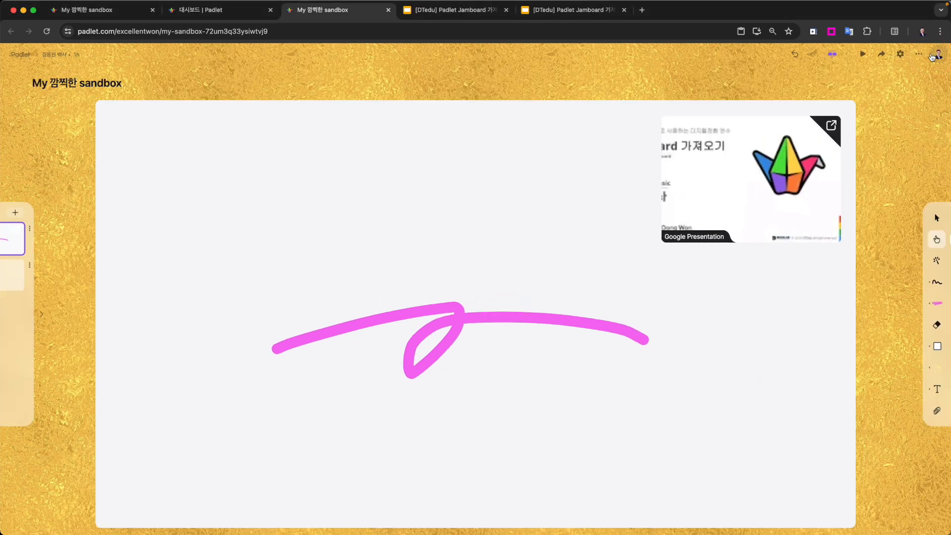
# - Place a white square with a black outline in the upper-left part of the first canvas
pyautogui.press('Escape')
pyautogui.hotkey('ctrl', 'a')
pyautogui.moveTo(940, 255)
pyautogui.mouseDown()
pyautogui.moveTo(949, 257)
pyautogui.moveTo(942, 267)
pyautogui.mouseUp()
pyautogui.press('Escape')
pyautogui.click(937, 347)
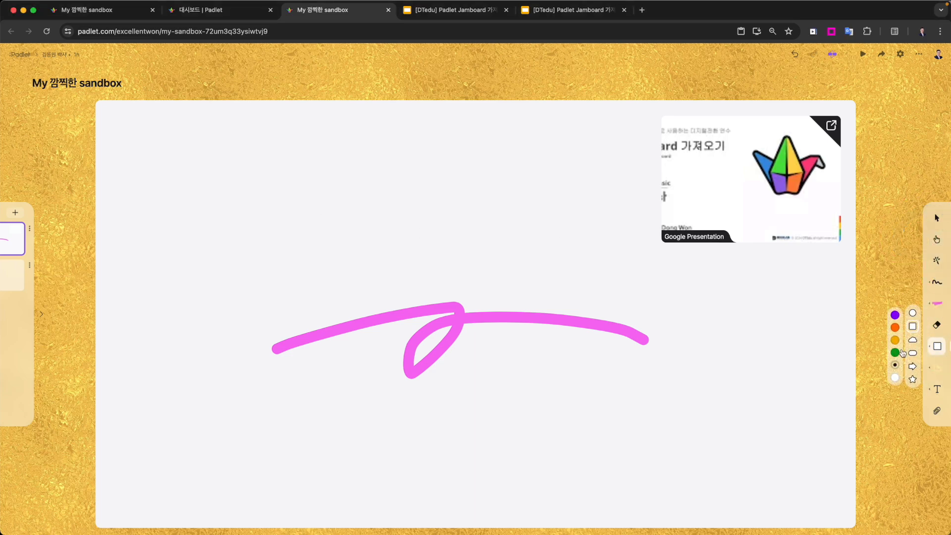
pyautogui.click(912, 326)
pyautogui.click(211, 140)
pyautogui.moveTo(215, 145); pyautogui.dragTo(214, 185)
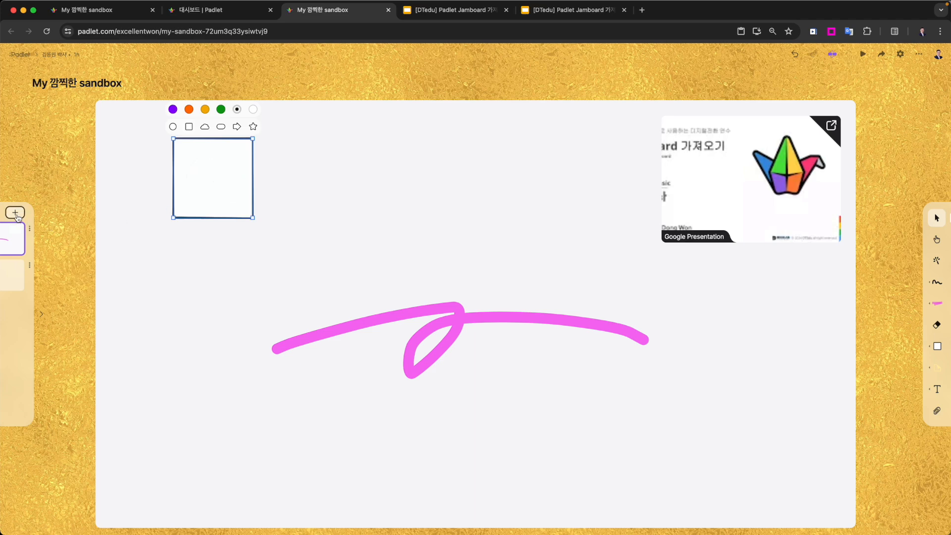
# - Expand the canvas list and examine the square's option for linking to another canvas (다른 캔버스에 연결)
pyautogui.click(42, 317)
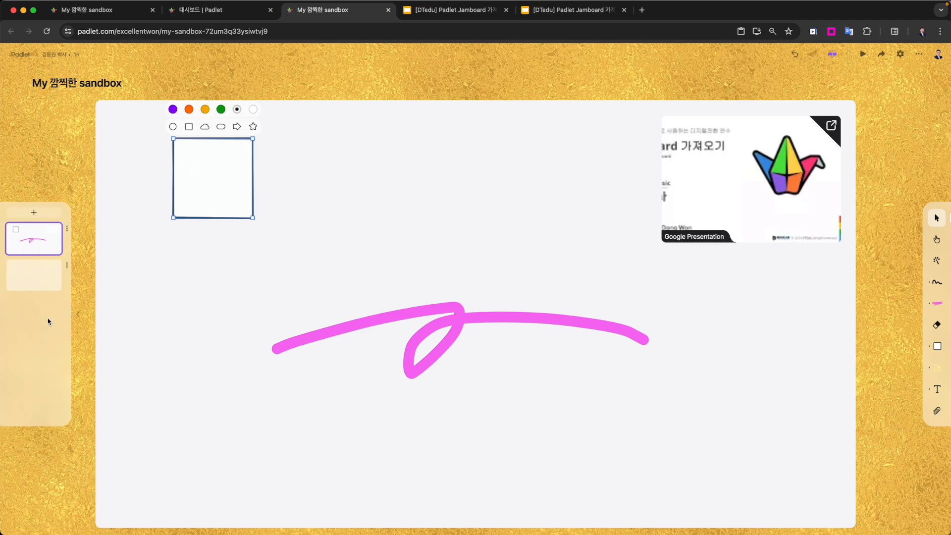
pyautogui.rightClick(218, 183)
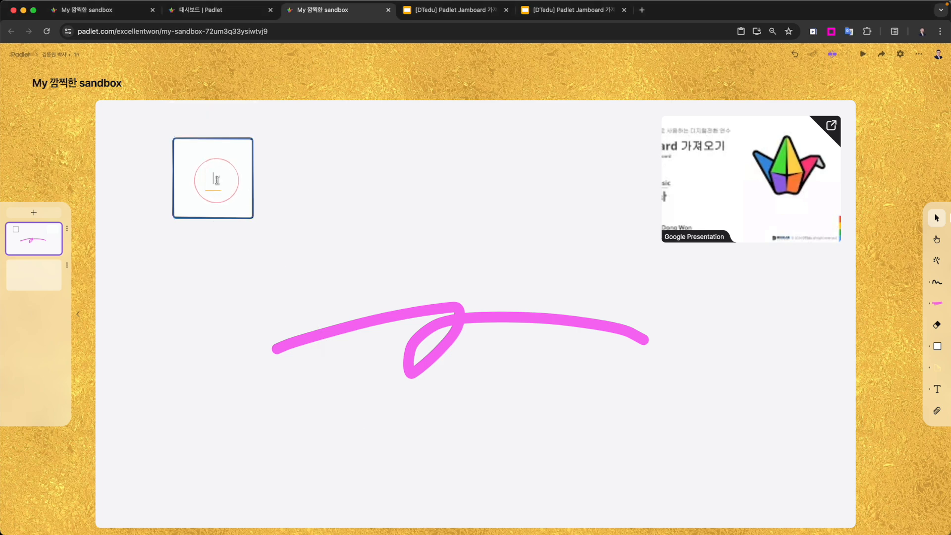
pyautogui.click(202, 176)
pyautogui.rightClick(203, 176)
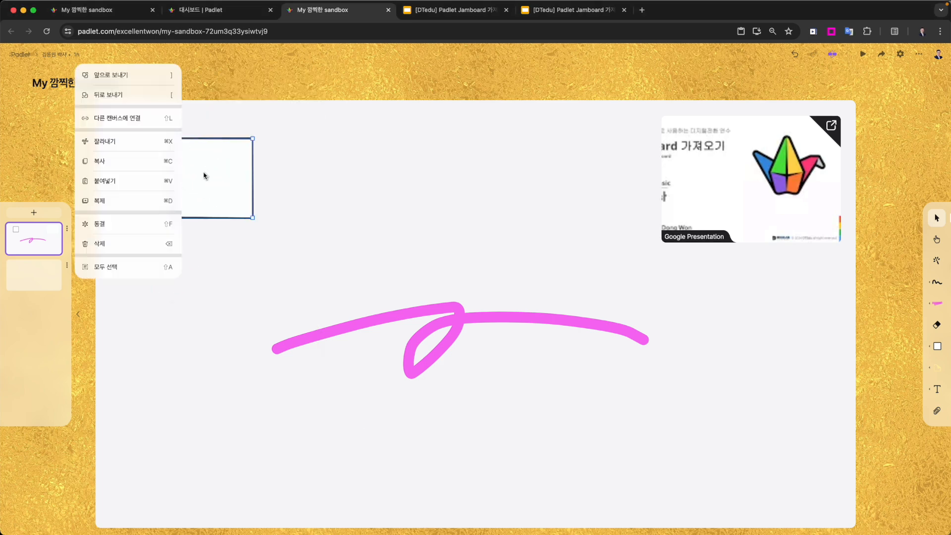
pyautogui.rightClick(222, 179)
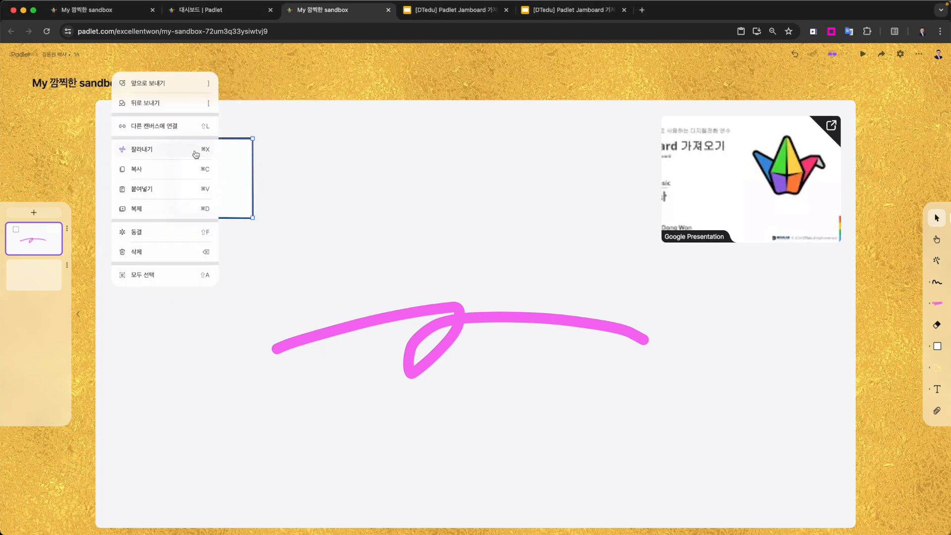
pyautogui.scroll(5, 188, 133)
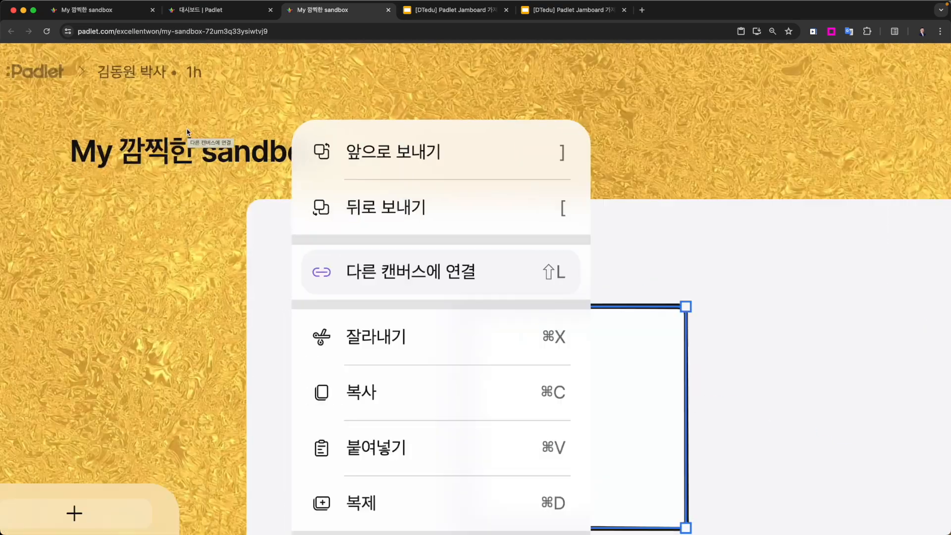
pyautogui.scroll(-5, 510, 302)
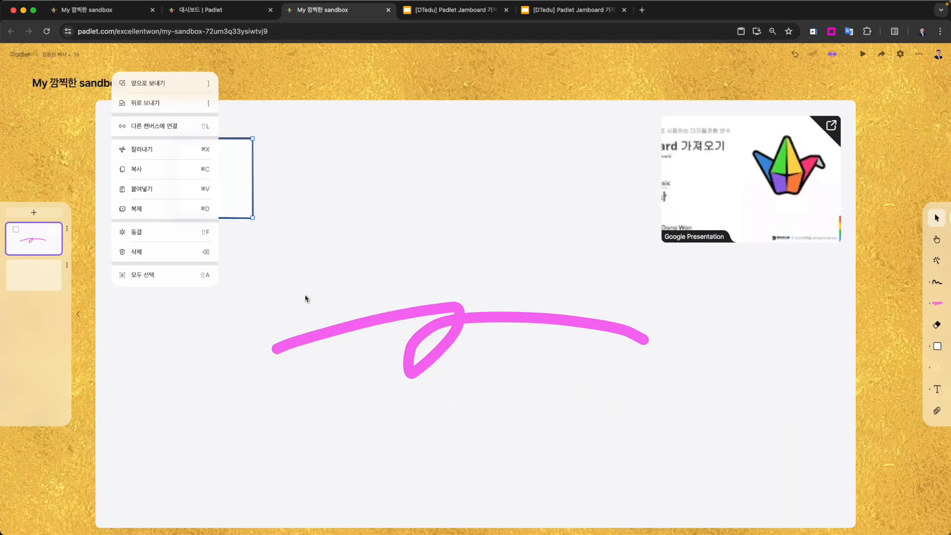
# - Add a third blank canvas and place a yellow sticky note in its upper-left area
pyautogui.click(39, 277)
pyautogui.click(34, 213)
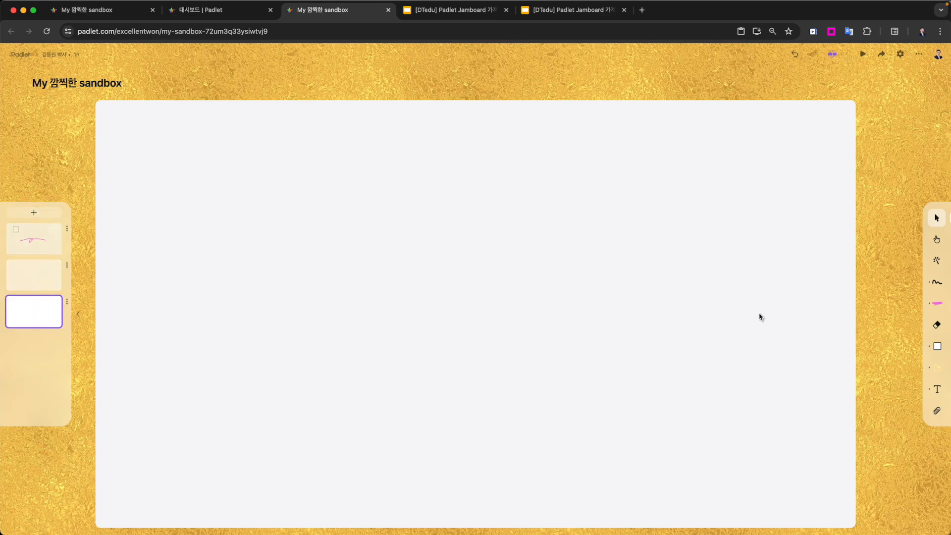
pyautogui.click(937, 346)
pyautogui.click(937, 369)
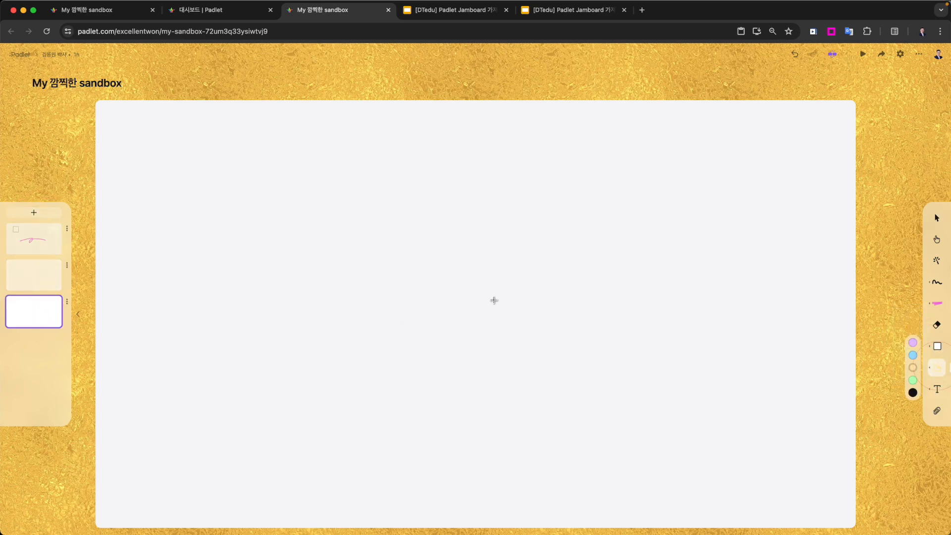
pyautogui.click(171, 210)
pyautogui.click(360, 235)
pyautogui.click(577, 271)
# - Place a white square near the centre of the third canvas and two yellow sticky notes below it
pyautogui.click(938, 346)
pyautogui.click(493, 250)
pyautogui.click(443, 316)
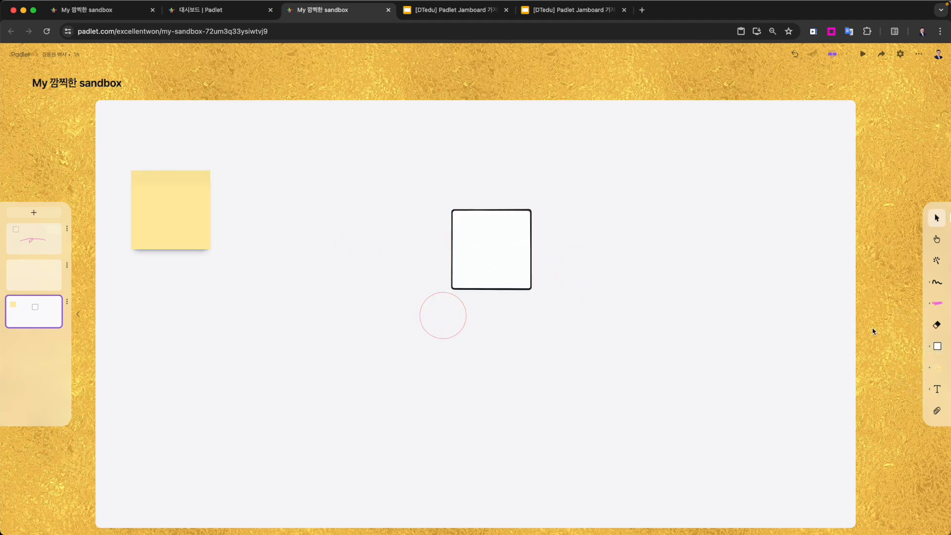
pyautogui.click(937, 370)
pyautogui.click(556, 337)
pyautogui.click(493, 336)
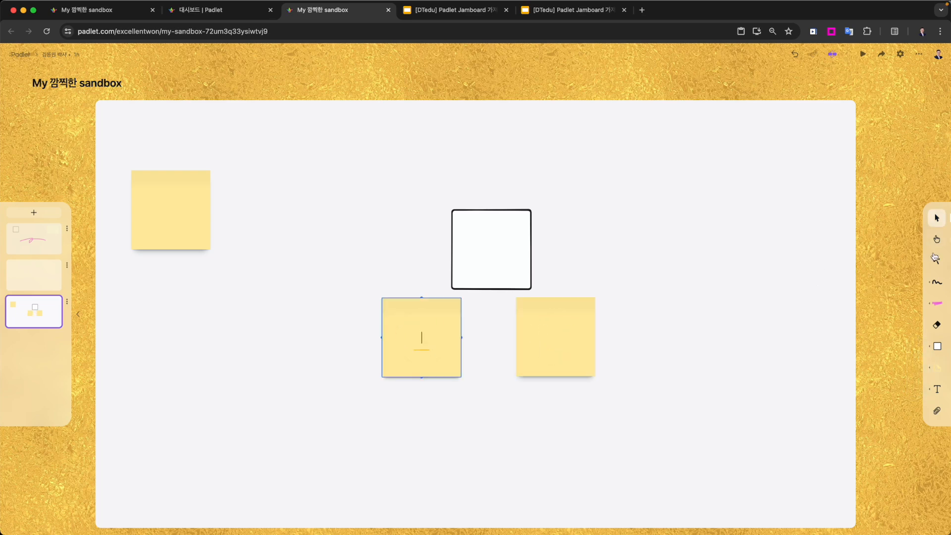
# - Move the first canvas's square closer to the upper-left corner and link it to canvas 3 (다른 캔버스에 연결)
pyautogui.click(49, 249)
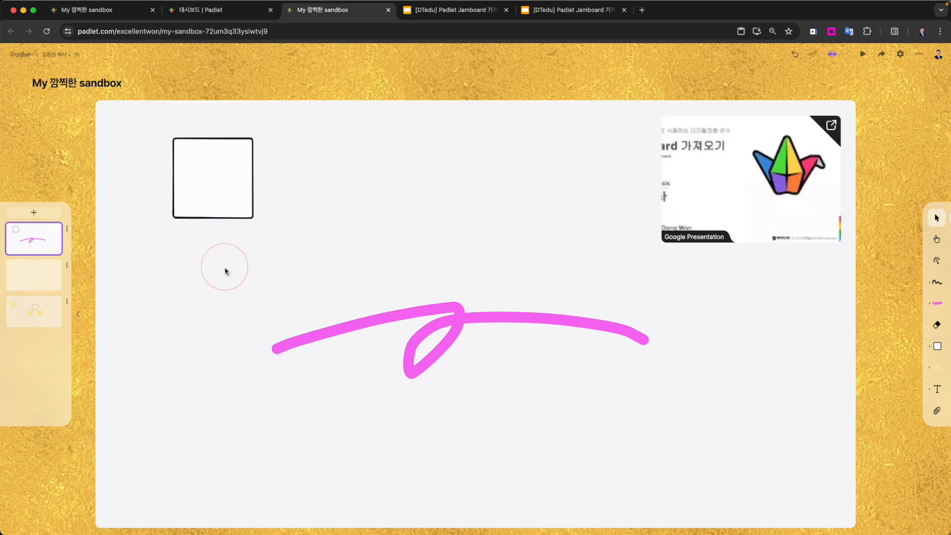
pyautogui.click(240, 173)
pyautogui.moveTo(221, 199); pyautogui.dragTo(194, 169)
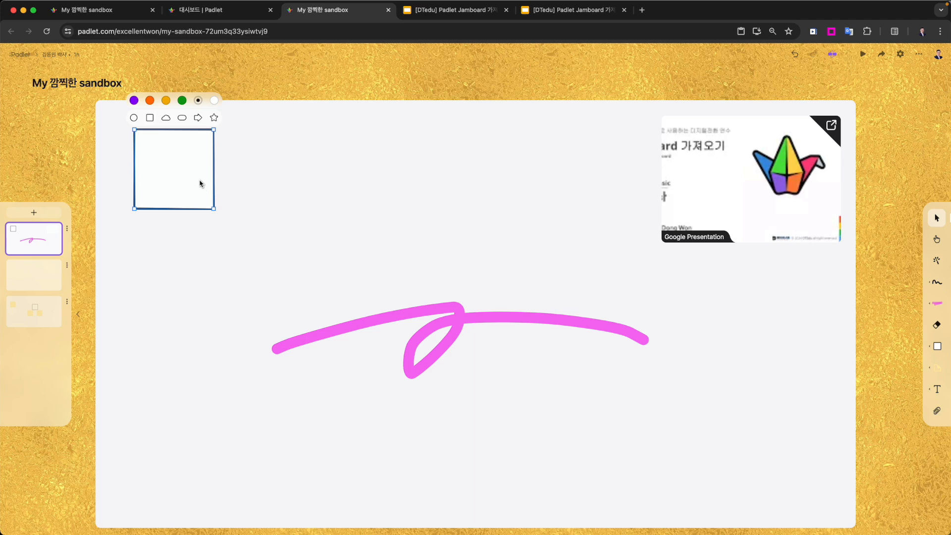
pyautogui.rightClick(202, 184)
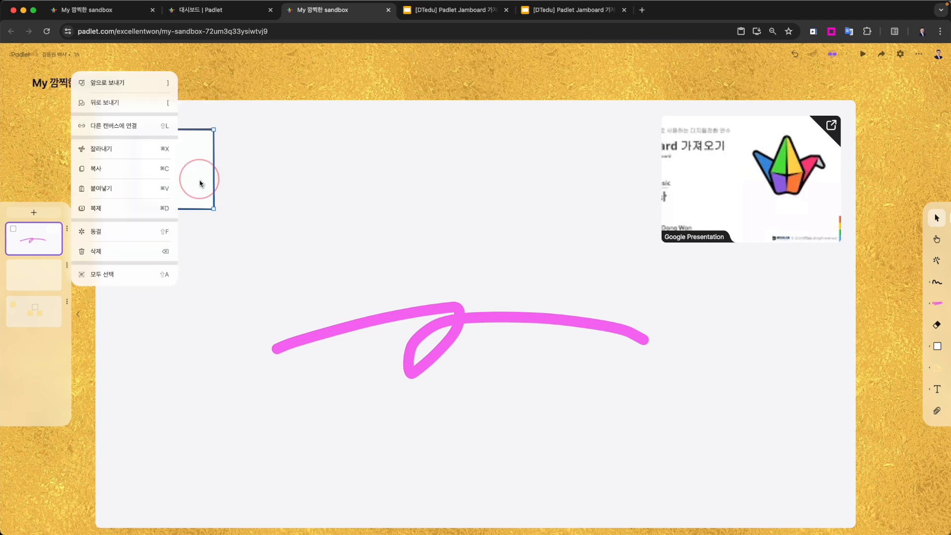
pyautogui.click(138, 130)
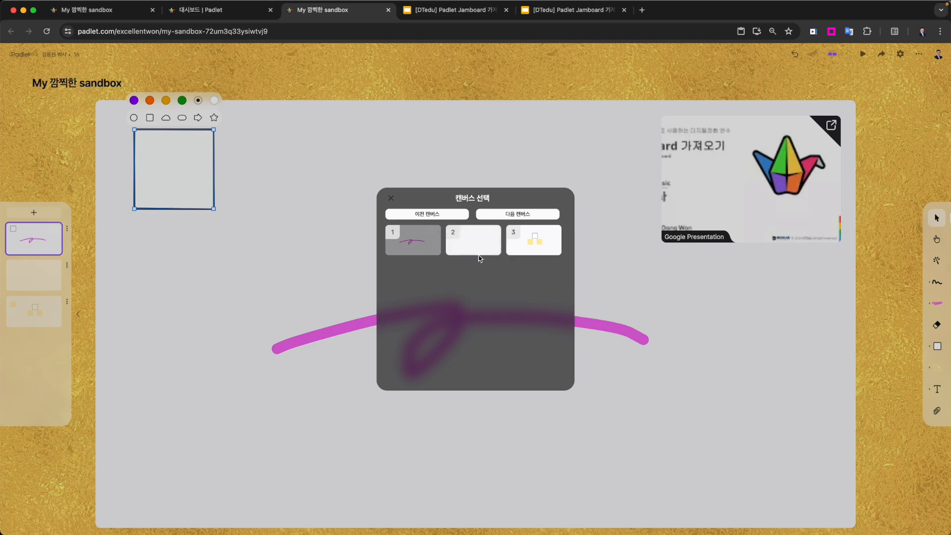
pyautogui.click(521, 249)
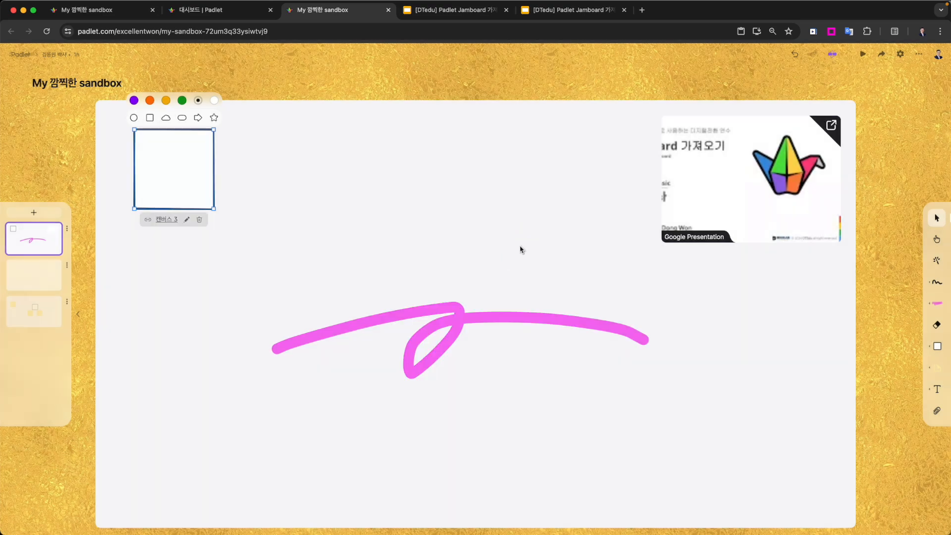
pyautogui.click(526, 257)
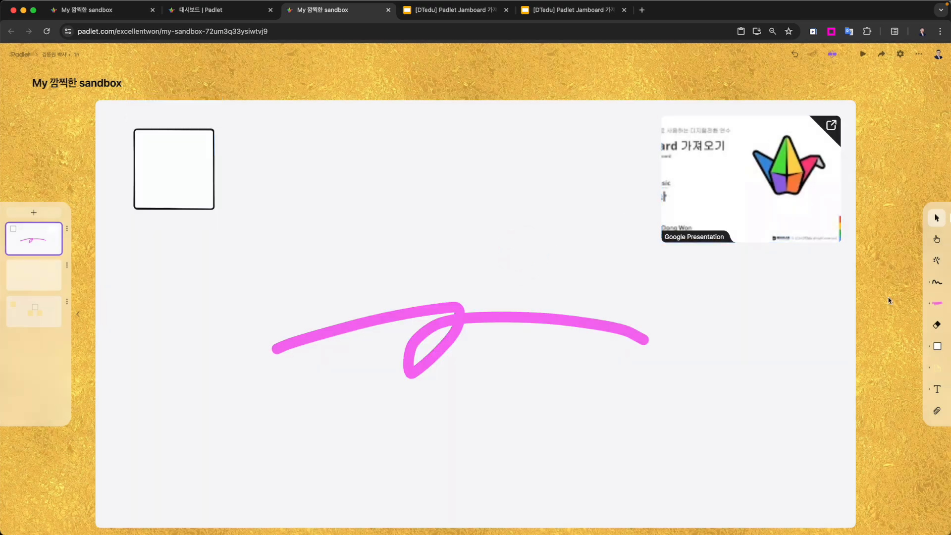
# - Play the sandbox, follow the square's link to canvas 3, and exit play mode
pyautogui.click(936, 240)
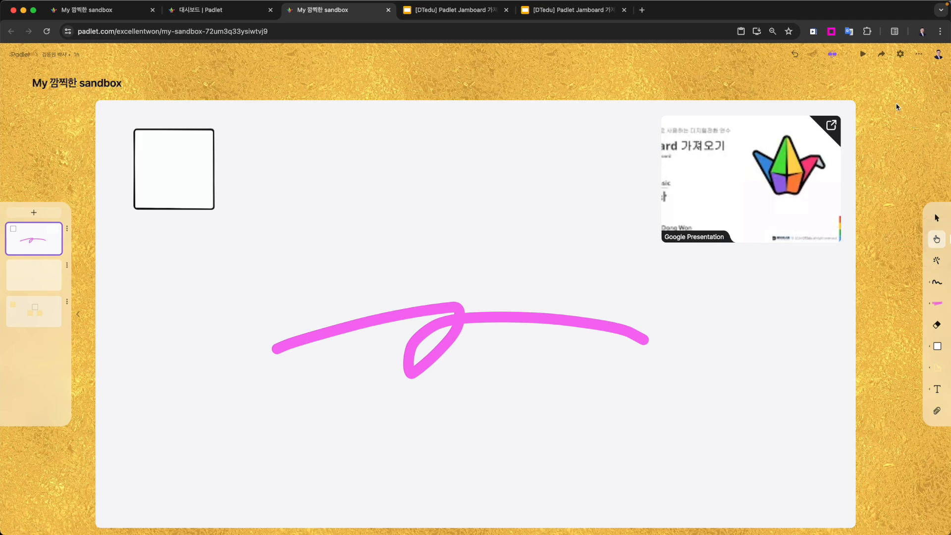
pyautogui.click(882, 55)
pyautogui.click(643, 122)
pyautogui.click(863, 55)
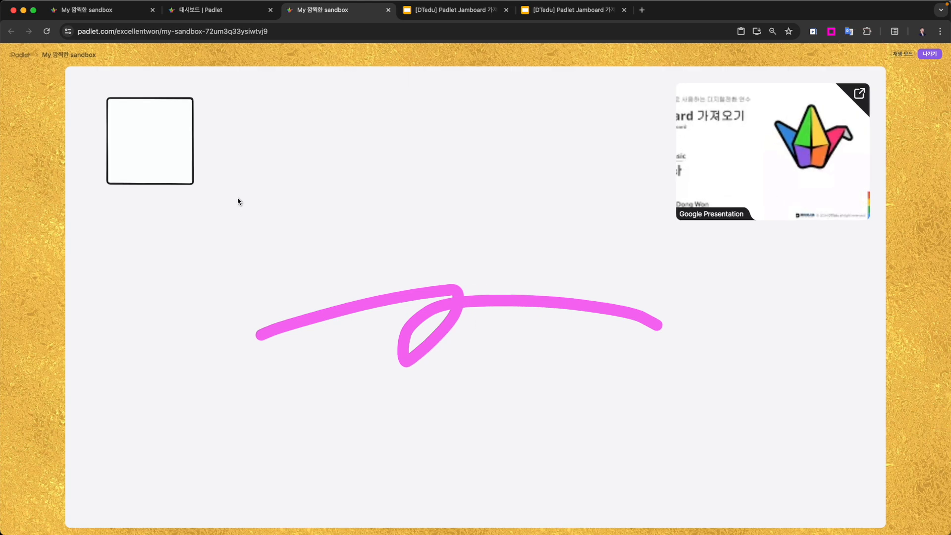
pyautogui.click(174, 159)
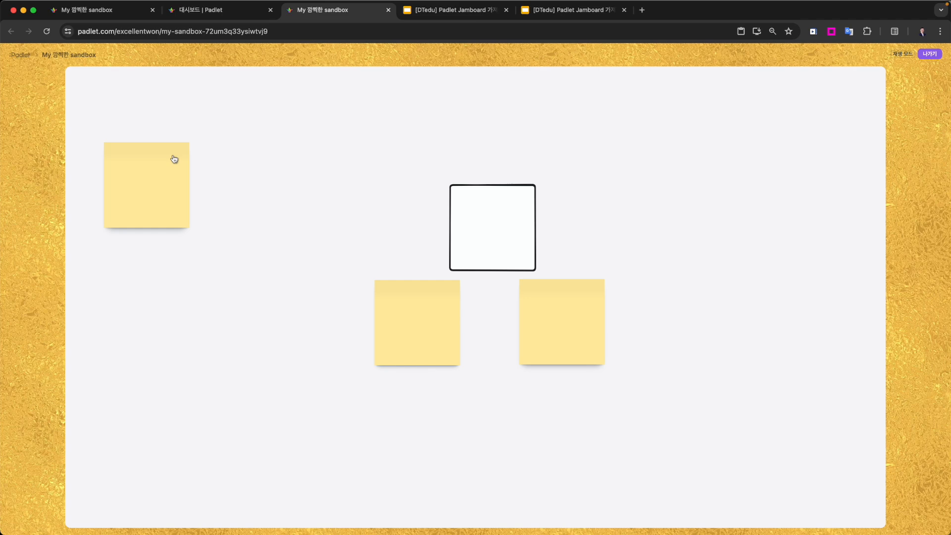
pyautogui.click(931, 57)
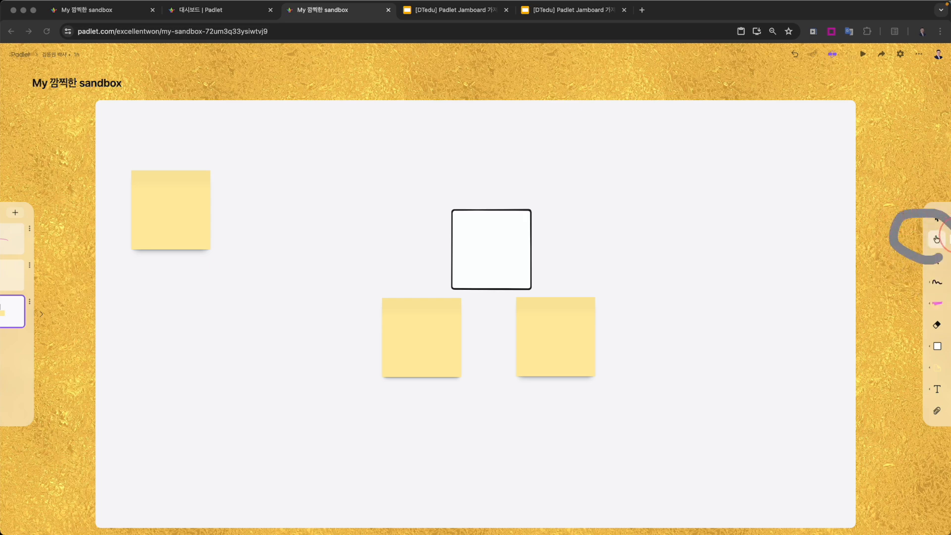
# - Rearrange canvas 3 by moving the square and the lower-left sticky note left and the other sticky note to the square's right
pyautogui.click(936, 218)
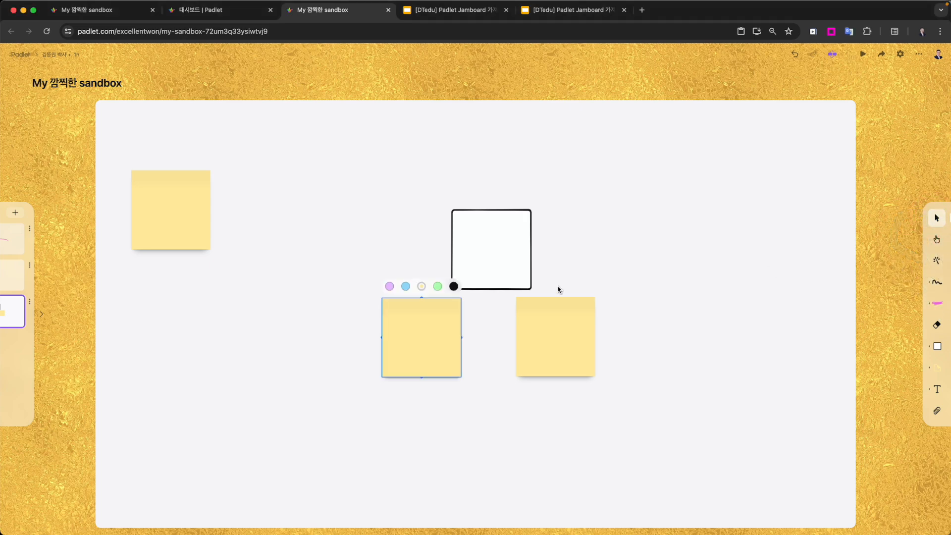
pyautogui.moveTo(559, 327); pyautogui.dragTo(583, 279)
pyautogui.moveTo(490, 252); pyautogui.dragTo(419, 235)
pyautogui.moveTo(442, 332); pyautogui.dragTo(372, 317)
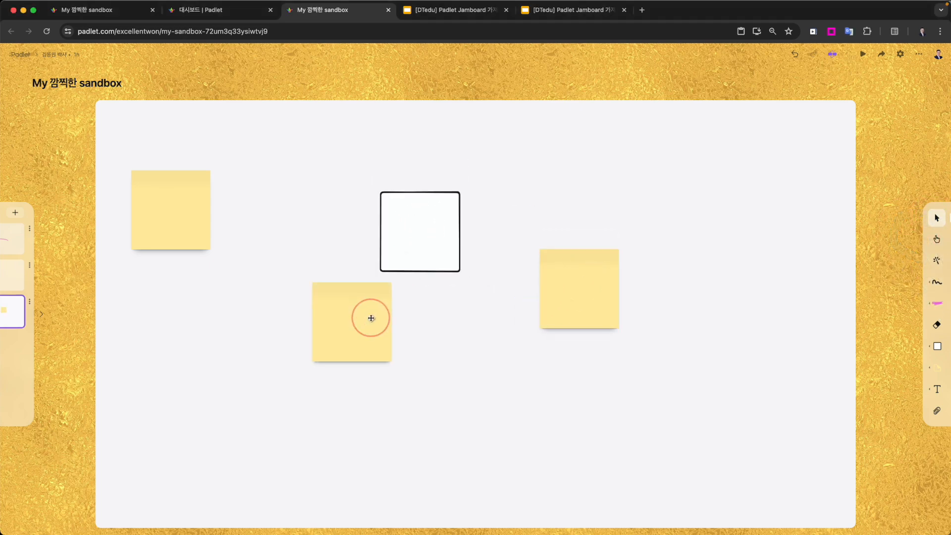
pyautogui.moveTo(587, 300); pyautogui.dragTo(560, 264)
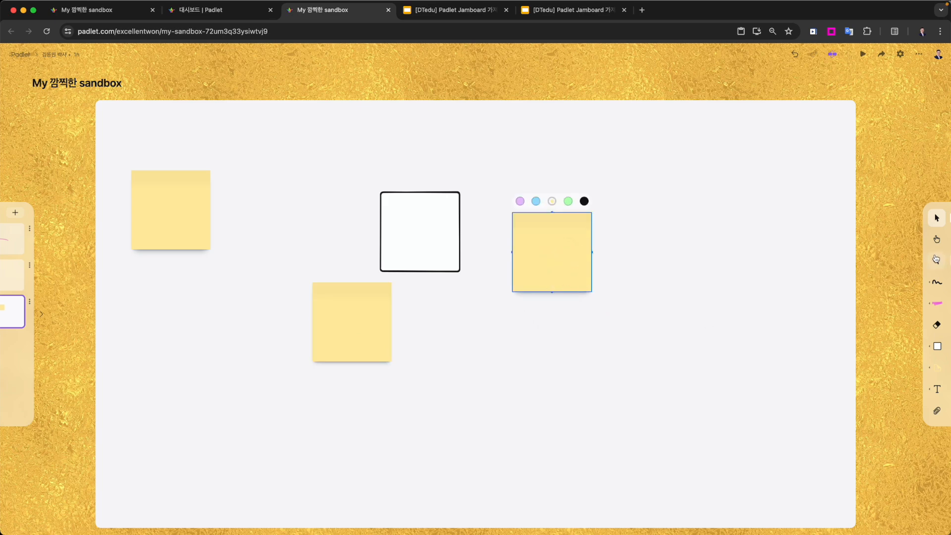
# - Switch to the Interact tool and follow the first canvas's square link to canvas 3 in editing mode
pyautogui.click(937, 239)
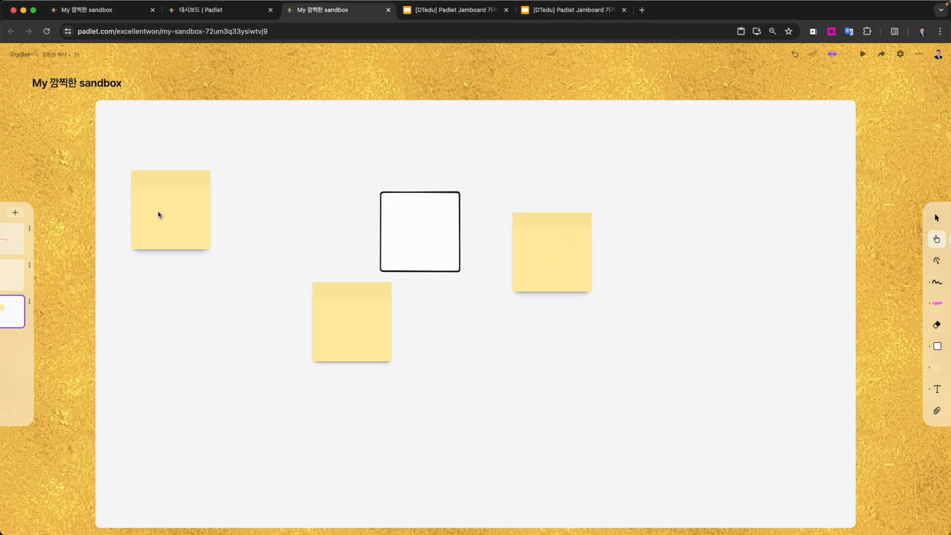
pyautogui.click(11, 244)
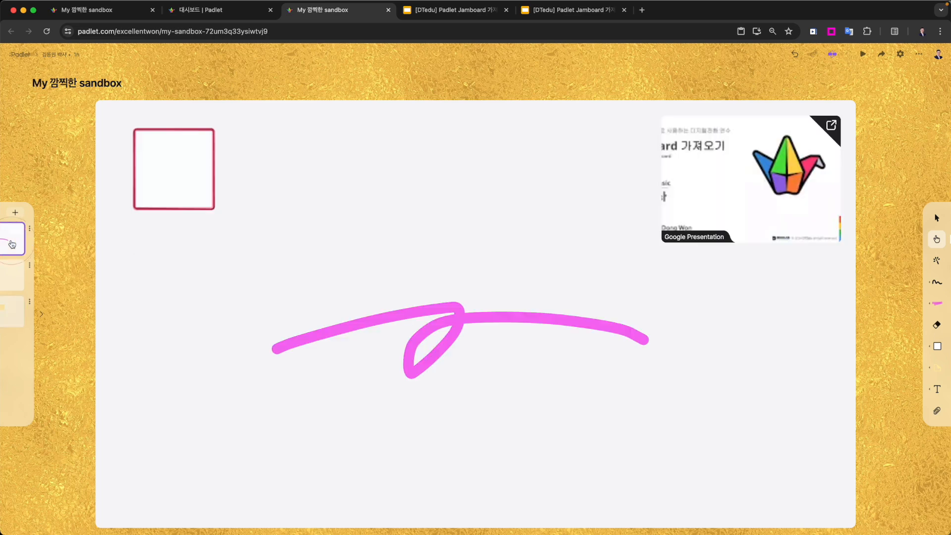
pyautogui.click(172, 166)
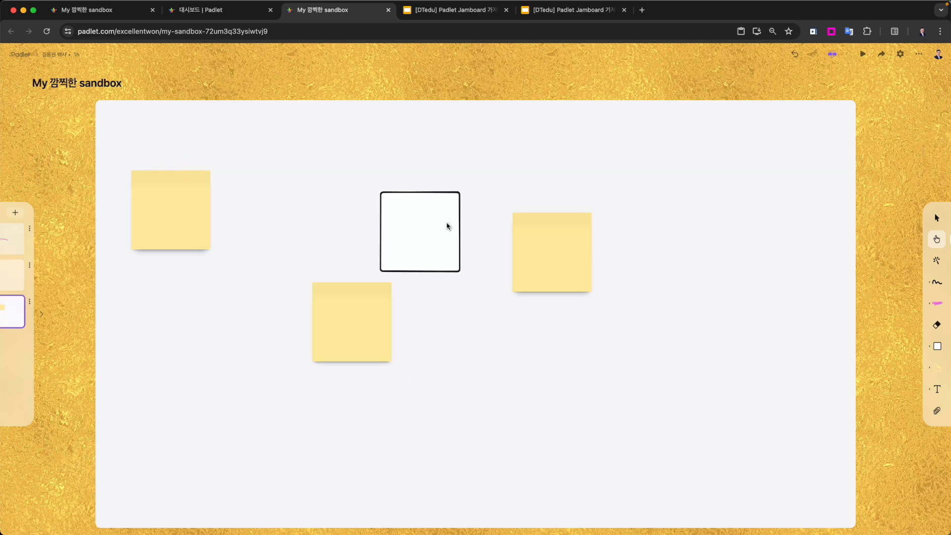
# - Add a blank canvas directly after the first canvas and expand the canvas list
pyautogui.click(18, 241)
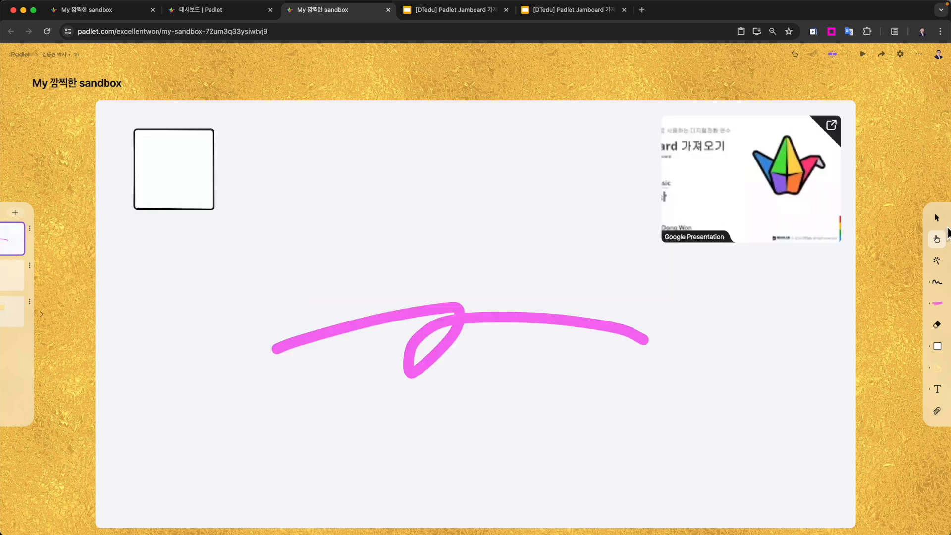
pyautogui.click(15, 212)
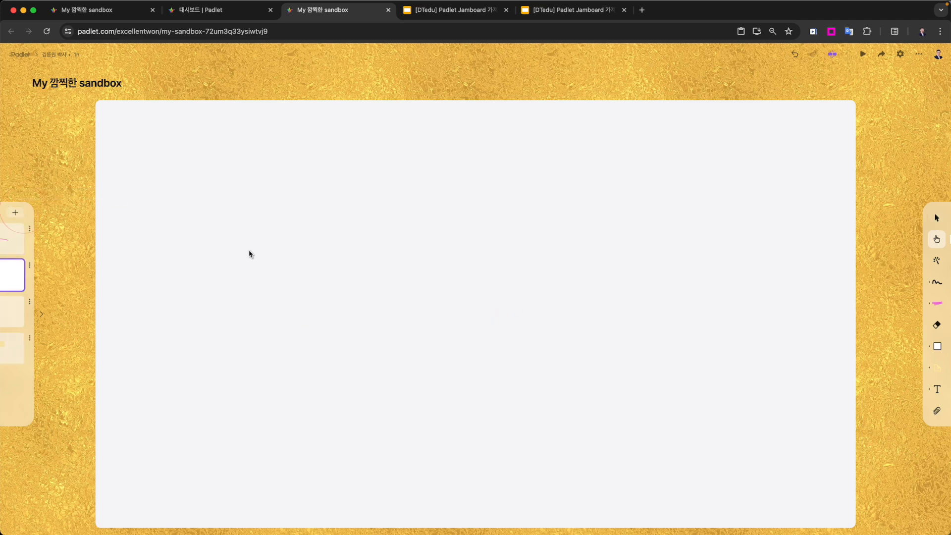
pyautogui.click(46, 314)
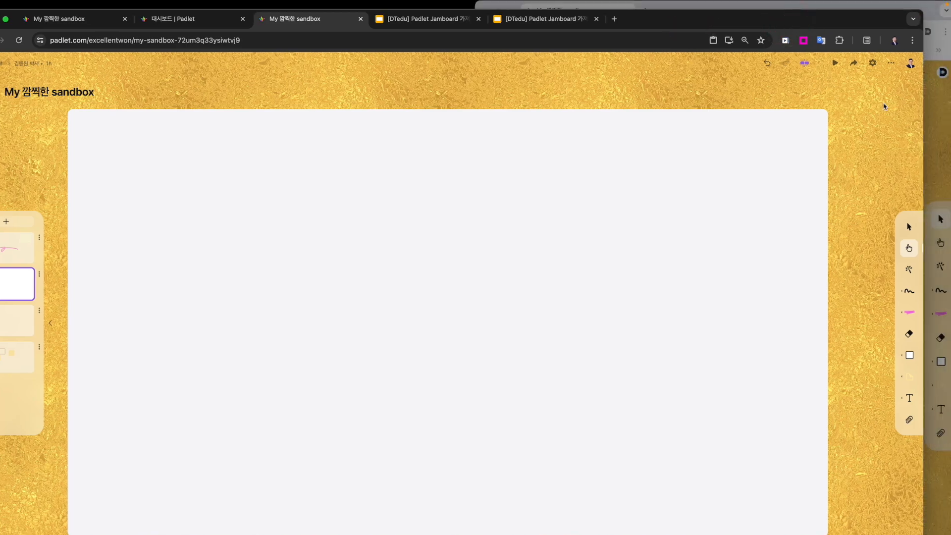
# - Narrow the sandbox window to half the screen beside the other sandbox window and show its first canvas
pyautogui.moveTo(924, 136); pyautogui.dragTo(458, 143)
pyautogui.click(20, 248)
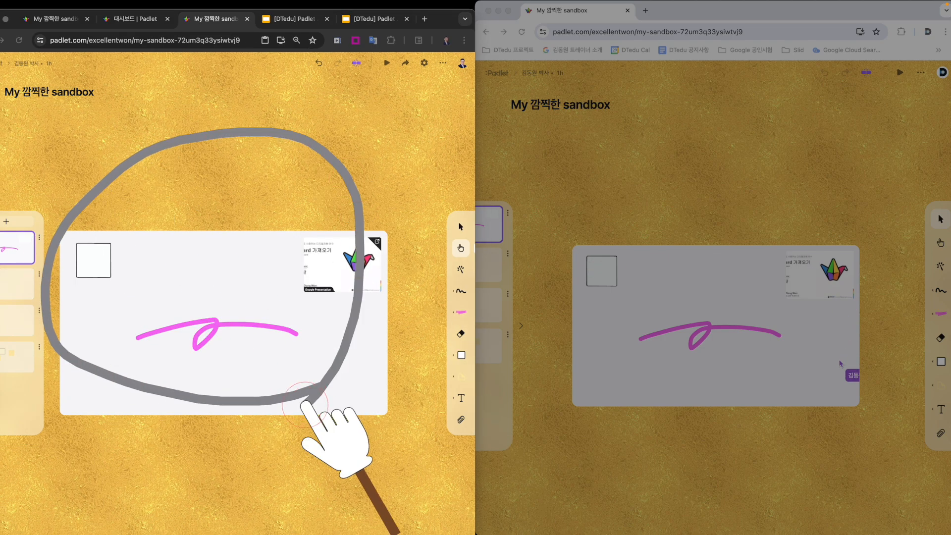
# - Open the sharing settings in the owner's sandbox window and keep the visitor permission (방문자 권한) on writer (작가)
pyautogui.click(761, 177)
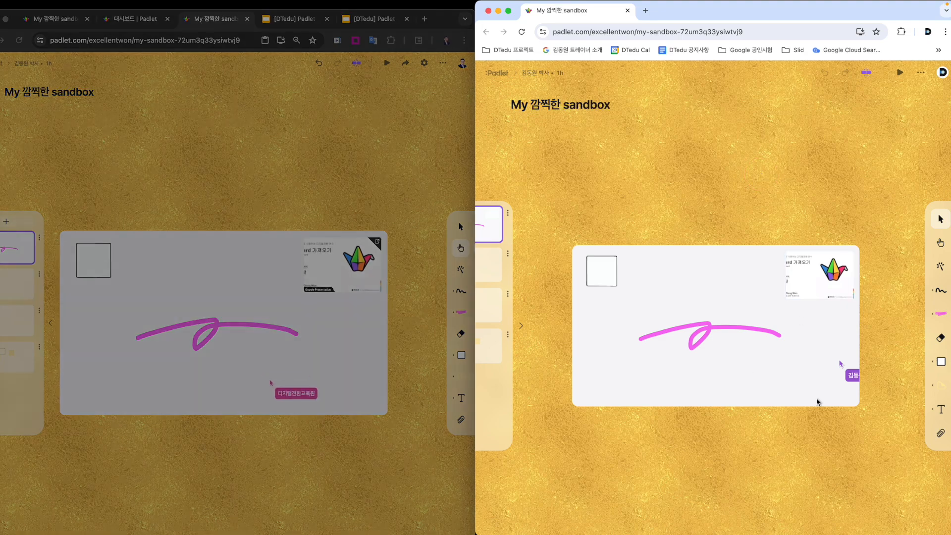
pyautogui.click(378, 174)
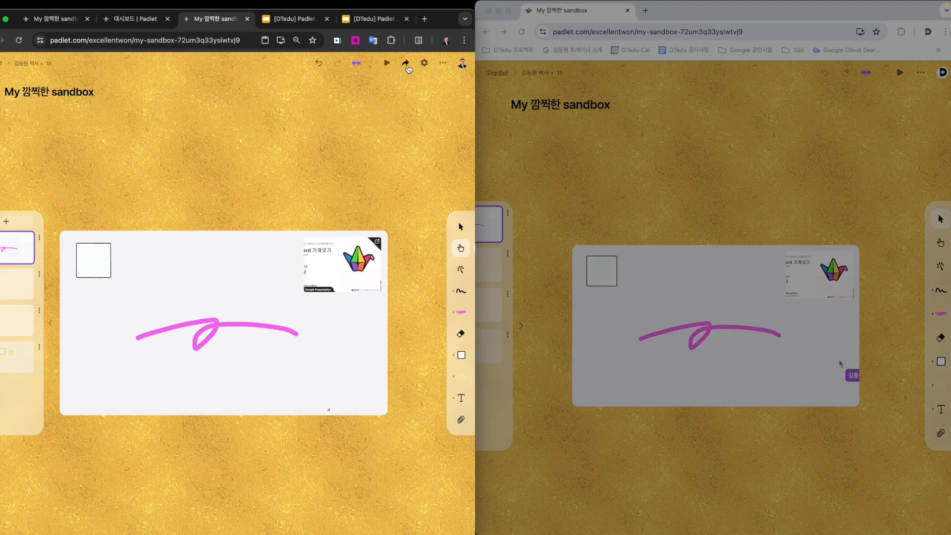
pyautogui.scroll(5, 408, 68)
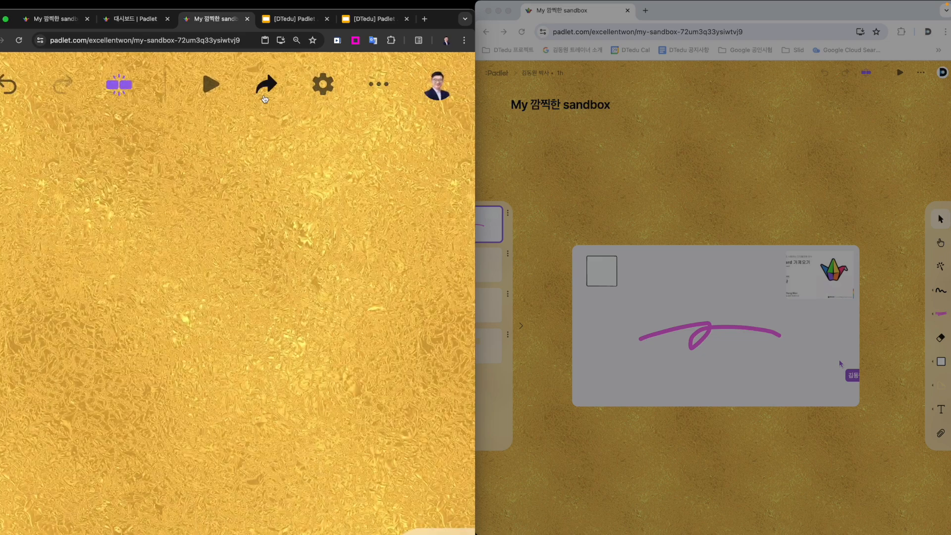
pyautogui.scroll(-5, 265, 99)
pyautogui.click(405, 65)
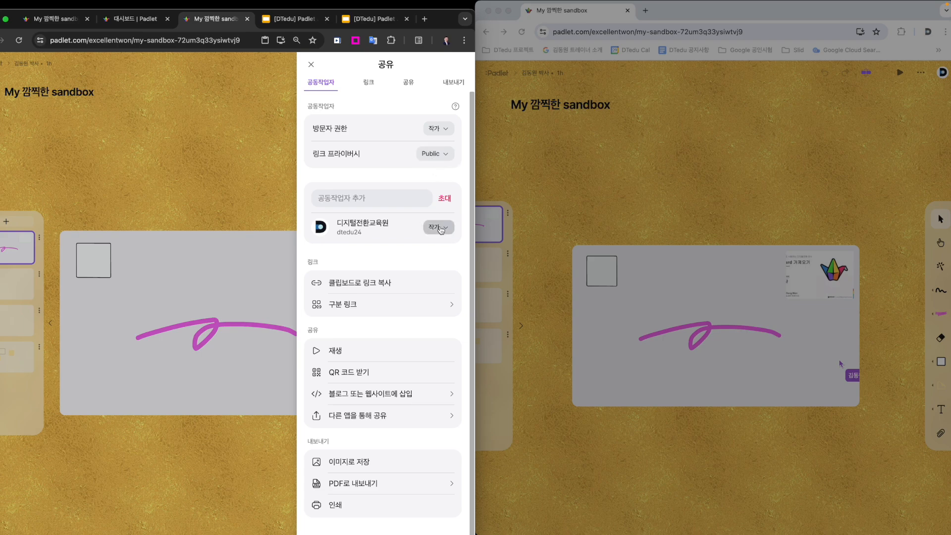
pyautogui.click(446, 130)
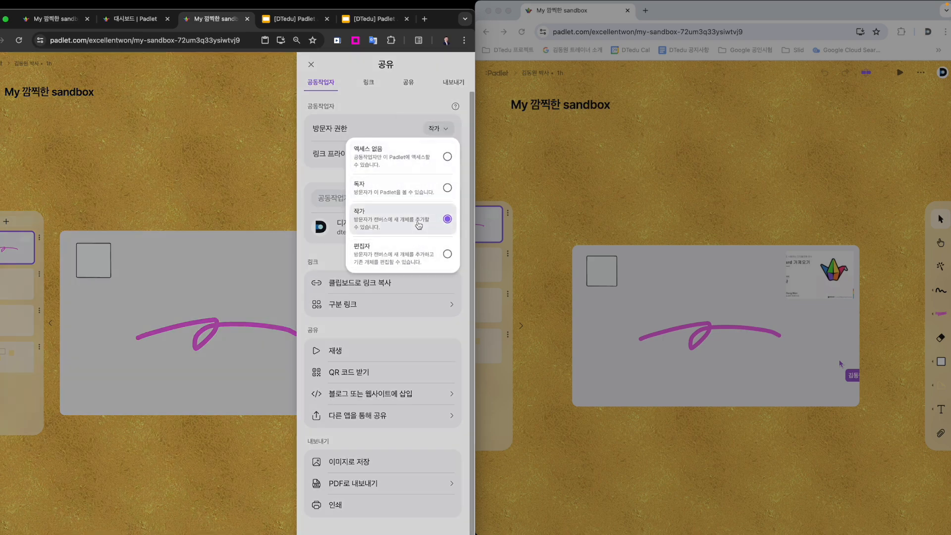
pyautogui.click(436, 222)
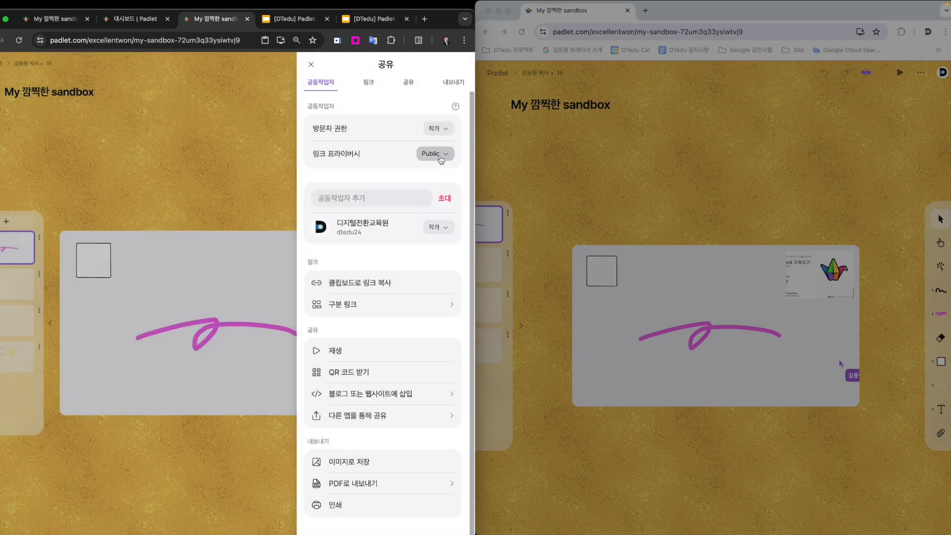
# - Review the available visitor permission levels again, then close the sharing settings
pyautogui.hotkey('ctrl', 'shift', 'p')
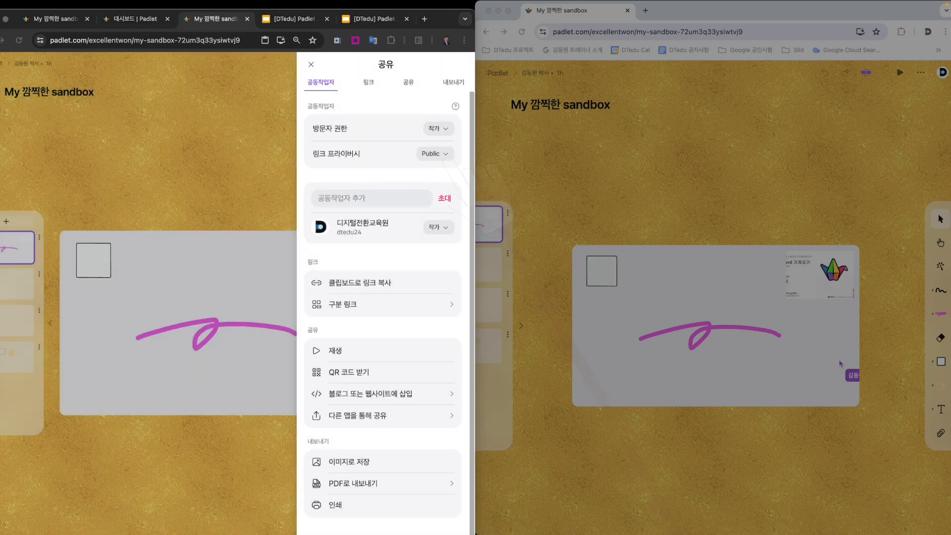
pyautogui.click(444, 154)
pyautogui.click(446, 130)
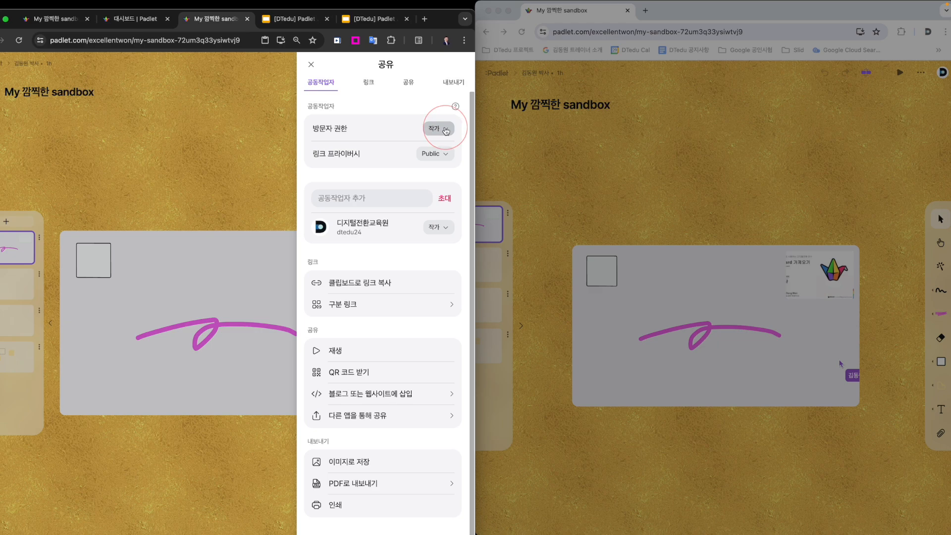
pyautogui.click(445, 156)
pyautogui.click(447, 133)
pyautogui.click(446, 133)
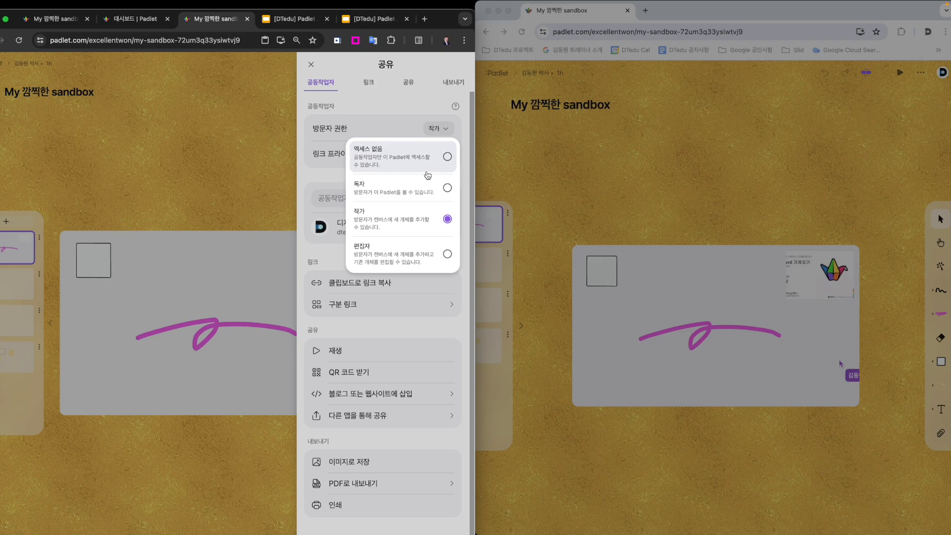
pyautogui.click(268, 191)
pyautogui.click(312, 64)
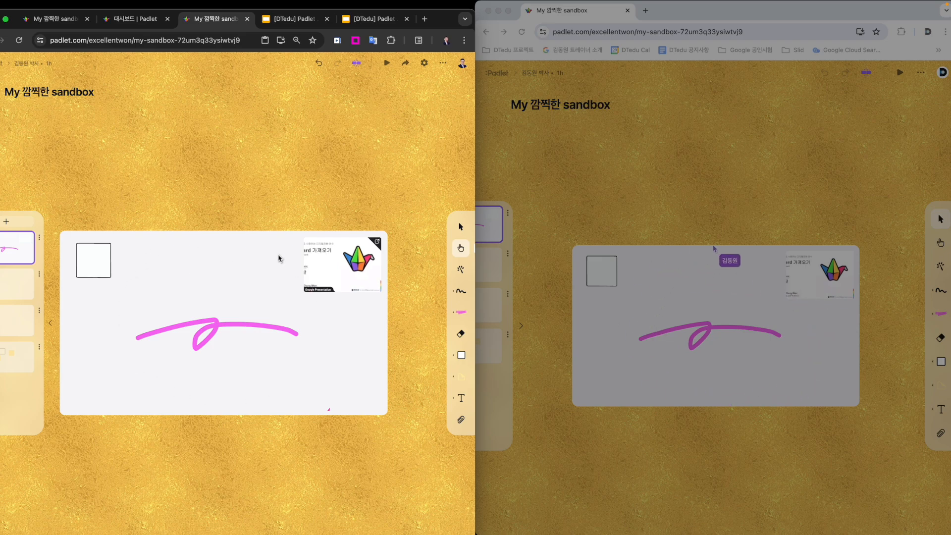
# - Move the pink freehand stroke slightly up and left on the owner's first canvas with the Select tool
pyautogui.click(297, 338)
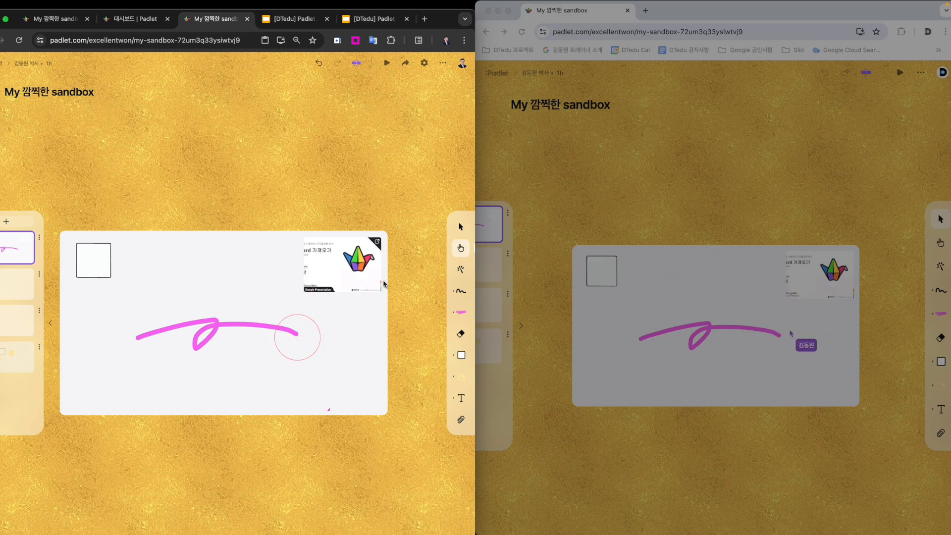
pyautogui.click(459, 228)
pyautogui.moveTo(223, 330)
pyautogui.mouseDown()
pyautogui.moveTo(216, 271)
pyautogui.moveTo(227, 331)
pyautogui.mouseUp()
# - Try to select and move the square on the first canvas in the collaborator's window
pyautogui.click(701, 369)
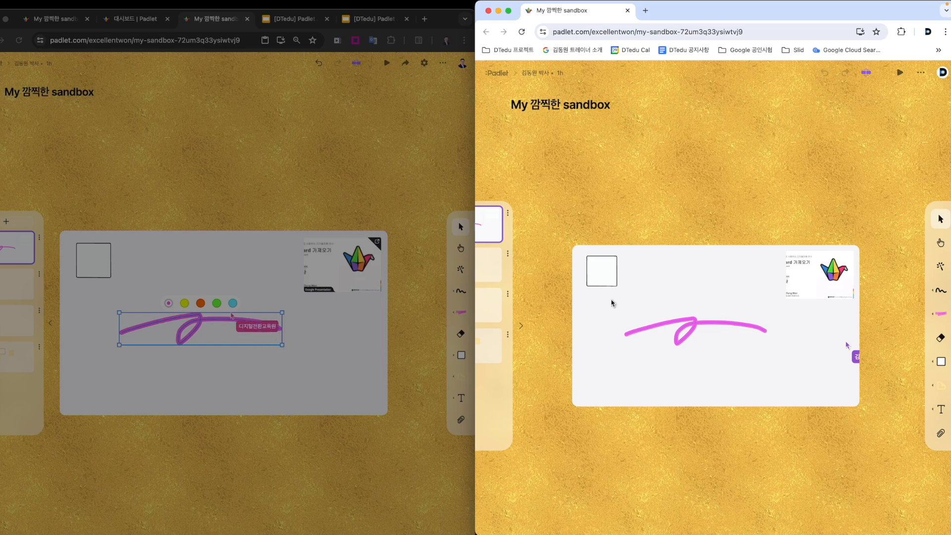
pyautogui.click(612, 281)
pyautogui.moveTo(613, 279); pyautogui.dragTo(612, 277)
pyautogui.click(597, 263)
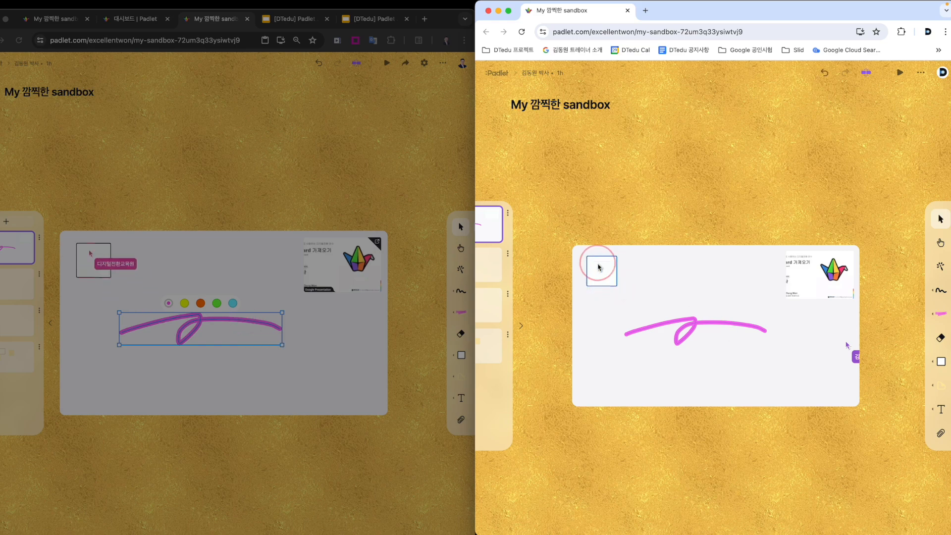
pyautogui.click(602, 271)
# - Switch to the Interact tool in the collaborator's window and follow the square's link to the canvas with the sticky notes
pyautogui.click(942, 243)
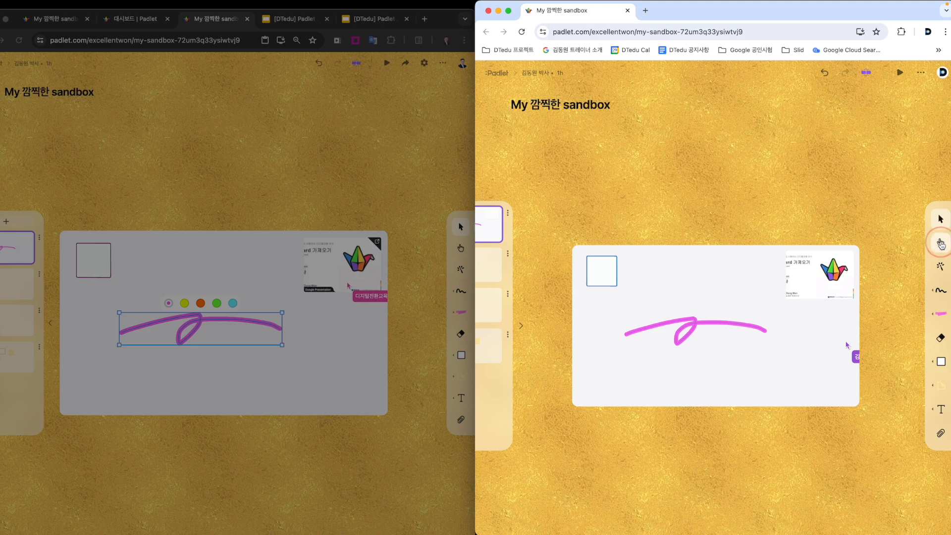
pyautogui.click(612, 274)
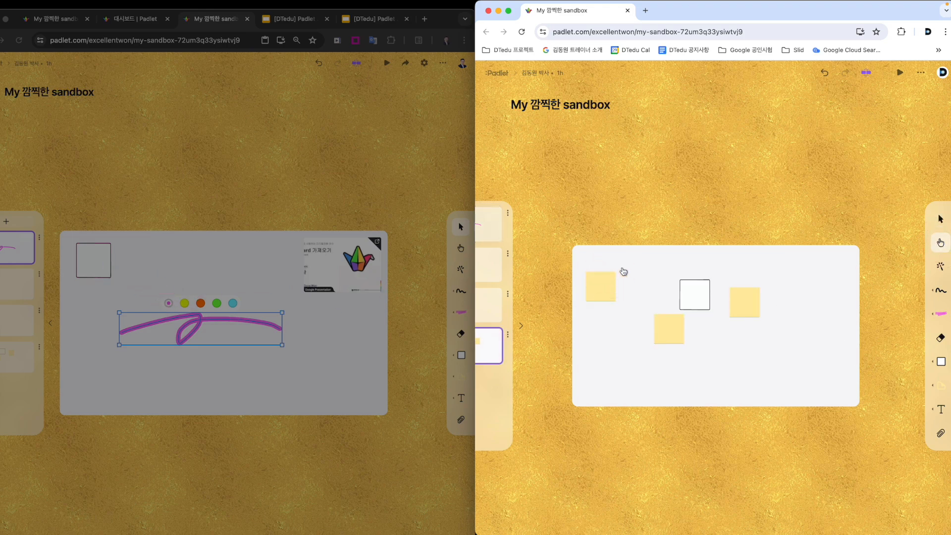
pyautogui.hotkey('ctrl', 'Tab')
pyautogui.moveTo(512, 375)
pyautogui.mouseDown()
pyautogui.moveTo(463, 340)
pyautogui.moveTo(528, 370)
pyautogui.mouseUp()
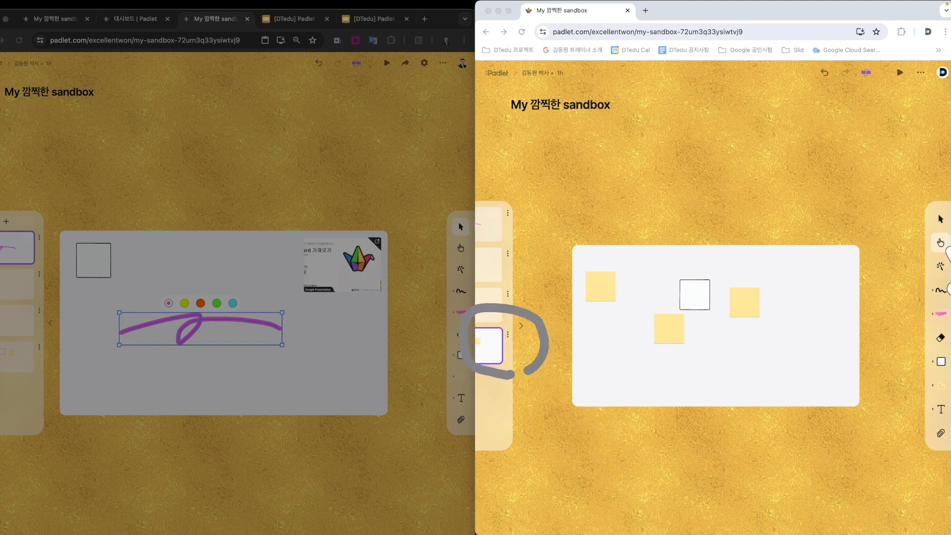
# - Try the wand tool at several blank spots on the collaborator's sticky-note canvas
pyautogui.click(940, 266)
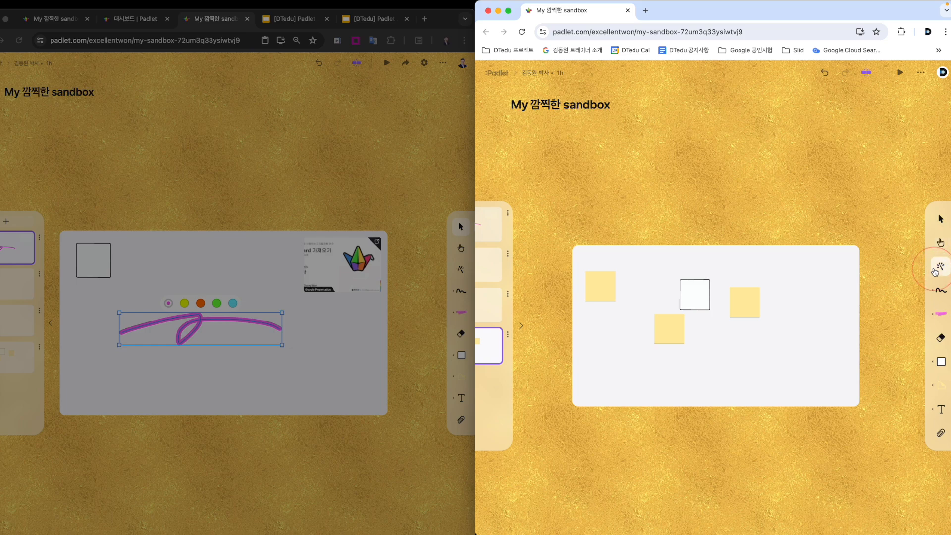
pyautogui.click(696, 348)
pyautogui.click(795, 331)
pyautogui.click(762, 311)
pyautogui.click(794, 291)
# - Switch to the owner's sandbox window and try the wand tool on blank areas of its first canvas
pyautogui.click(300, 283)
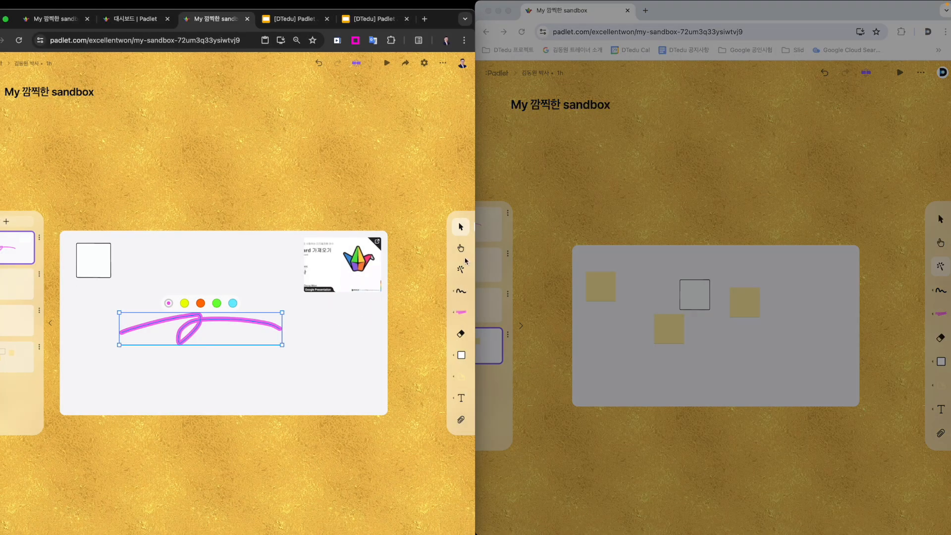
pyautogui.click(461, 269)
pyautogui.click(351, 328)
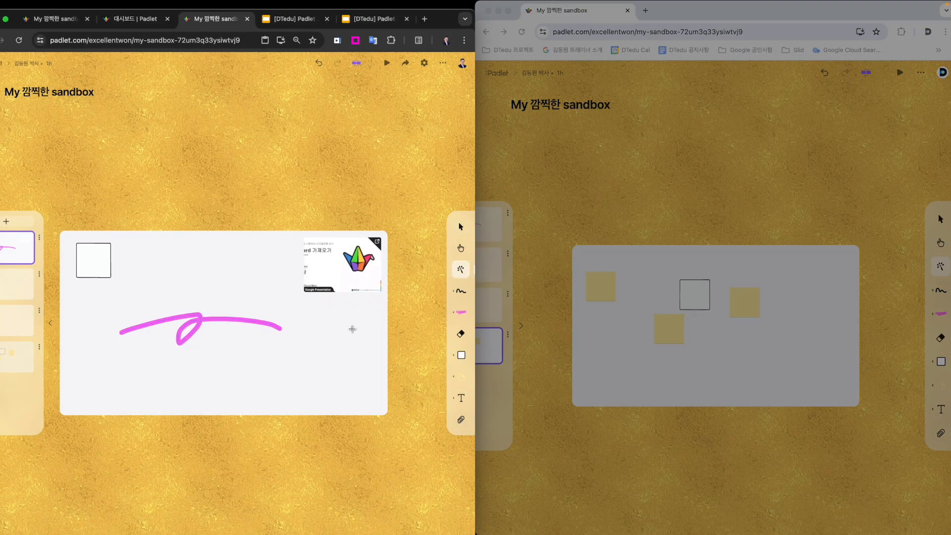
pyautogui.click(314, 329)
# - Play the owner's sandbox, try the wand on the presented canvas, and exit play mode
pyautogui.click(387, 62)
pyautogui.click(313, 318)
pyautogui.click(369, 321)
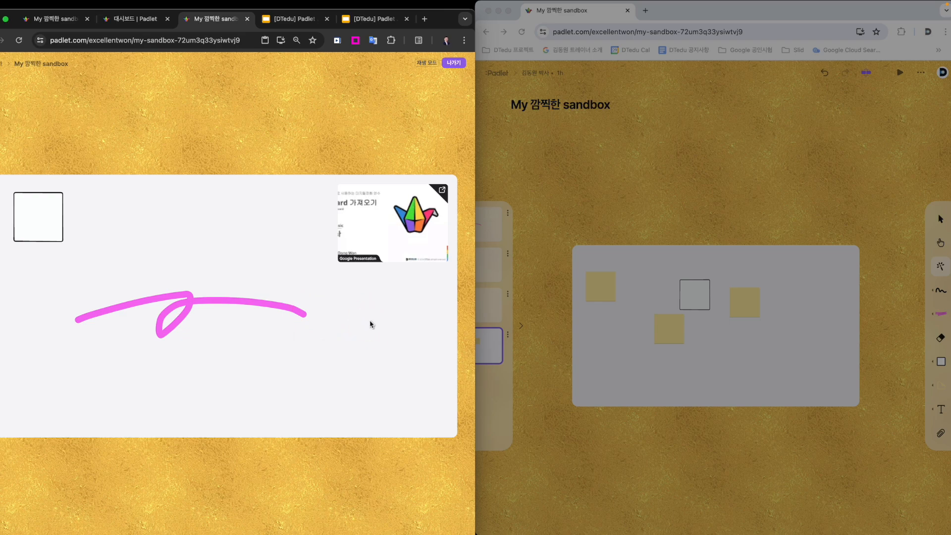
pyautogui.click(454, 63)
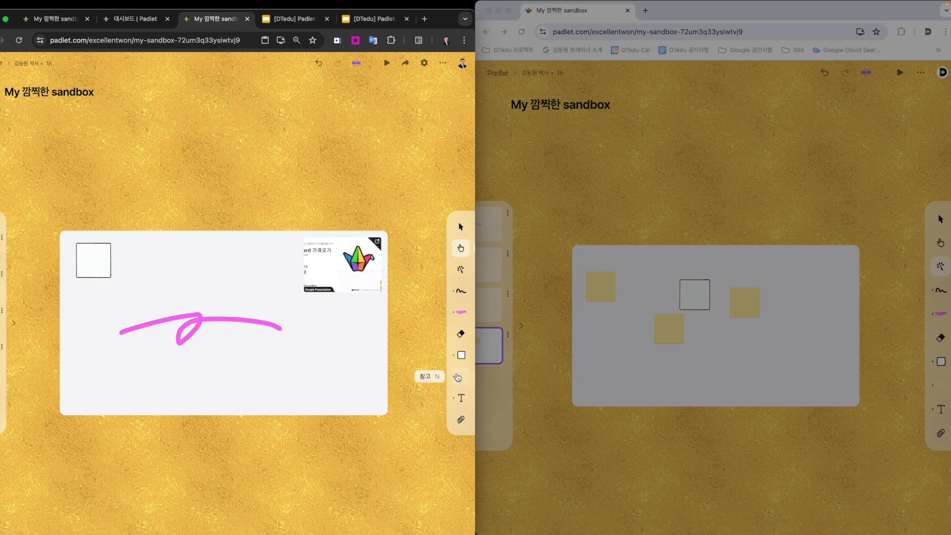
pyautogui.hotkey('ctrl', 'a')
pyautogui.moveTo(464, 430)
pyautogui.mouseDown()
pyautogui.moveTo(414, 280)
pyautogui.moveTo(489, 304)
pyautogui.moveTo(471, 418)
pyautogui.mouseUp()
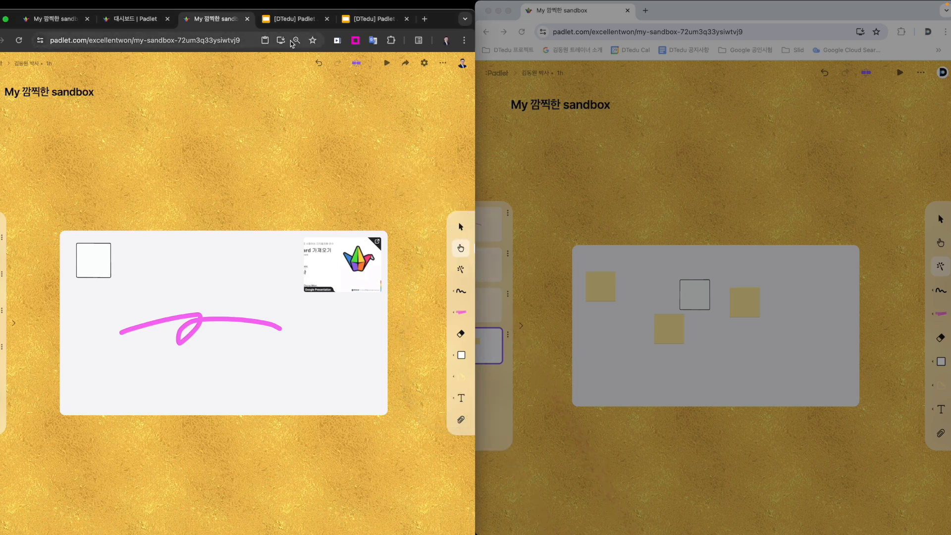
# - Open the owner's account settings from the Padlet dashboard and check the beta features (베타 기능) setting
pyautogui.click(133, 19)
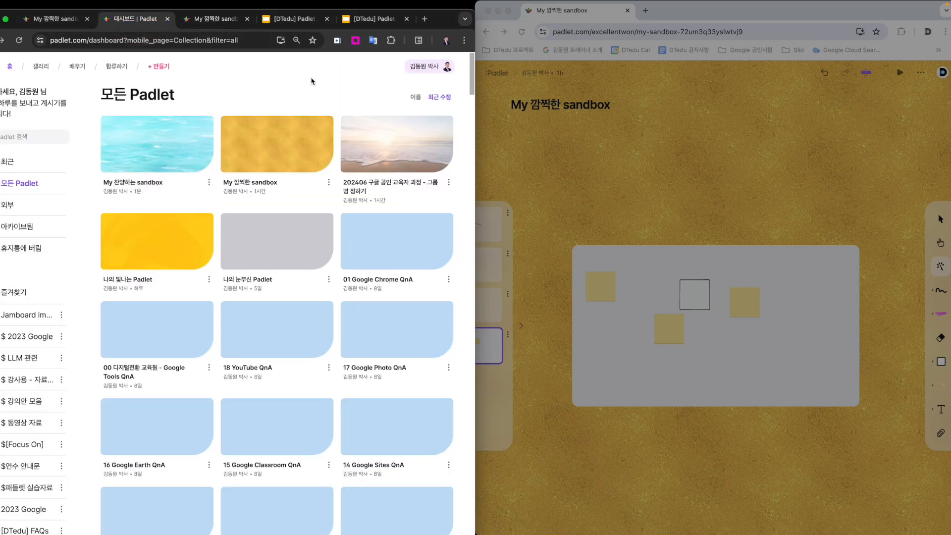
pyautogui.click(420, 69)
pyautogui.click(383, 218)
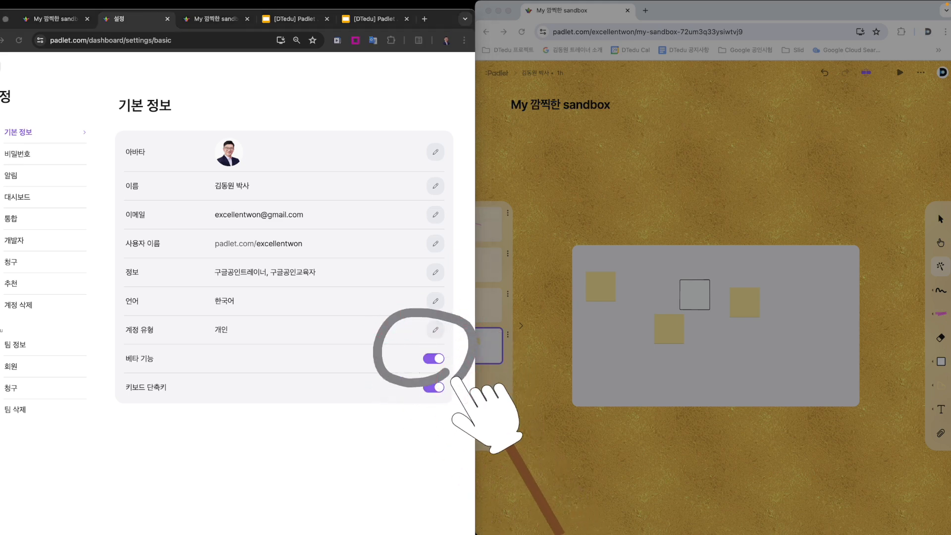
pyautogui.click(259, 107)
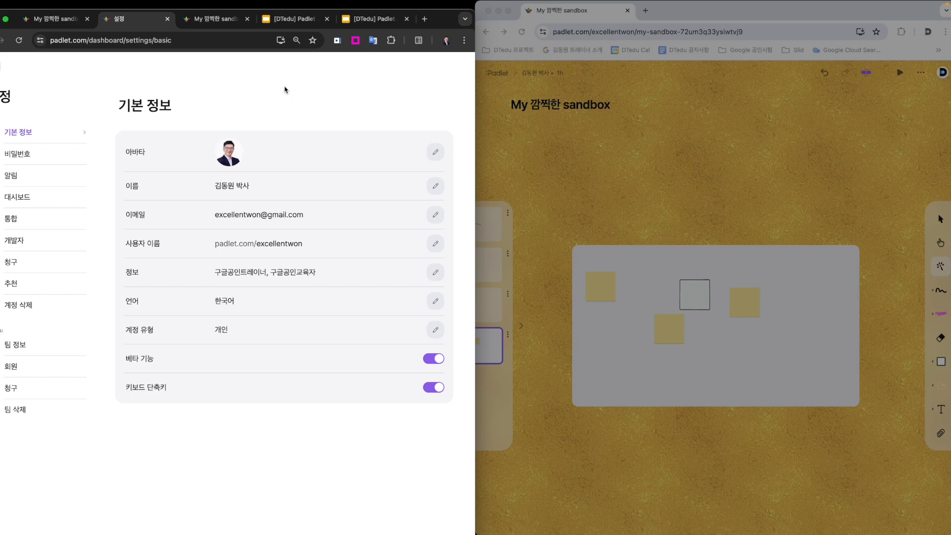
# - Return to the owner's sandbox, then open the collaborator account's user settings and turn off beta features (베타 기능)
pyautogui.click(227, 19)
pyautogui.moveTo(78, 282)
pyautogui.mouseDown()
pyautogui.moveTo(139, 143)
pyautogui.moveTo(242, 431)
pyautogui.mouseUp()
pyautogui.click(756, 162)
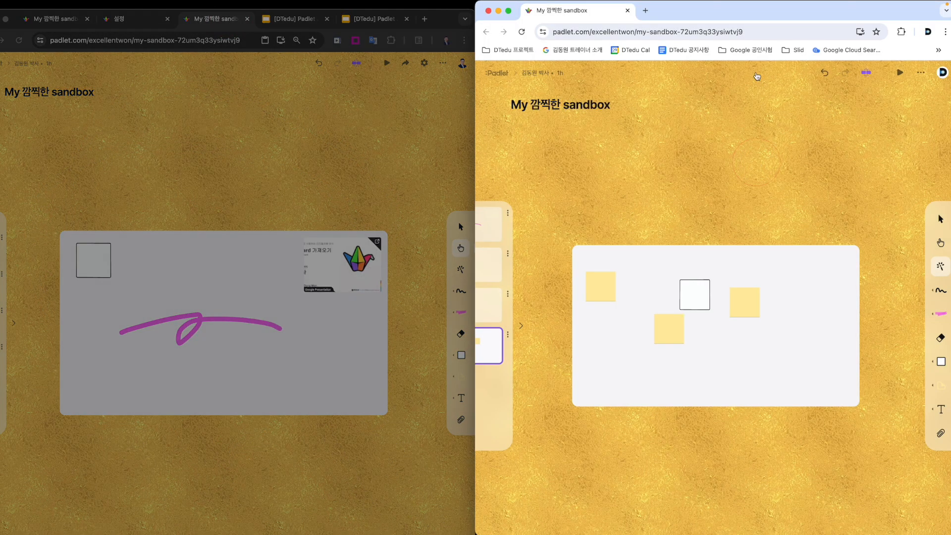
pyautogui.moveTo(771, 15); pyautogui.dragTo(679, 49)
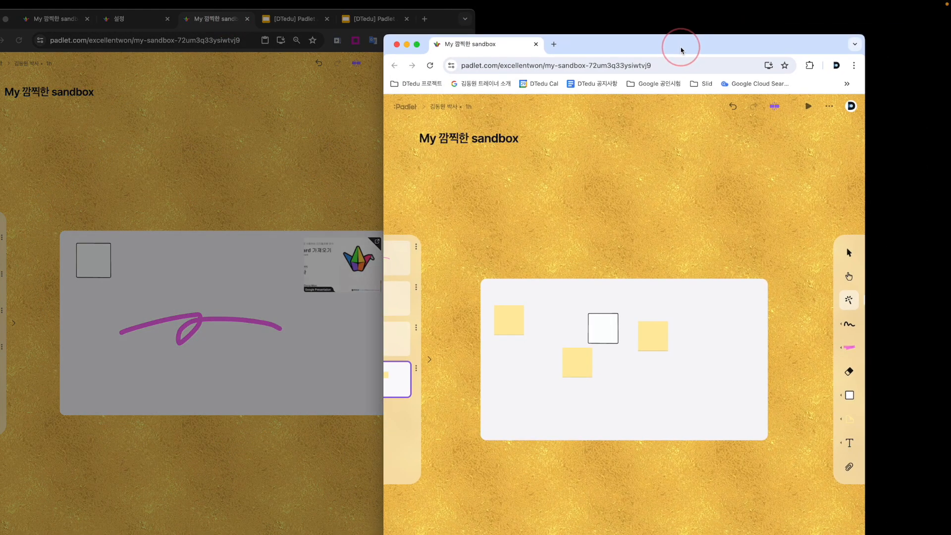
pyautogui.click(850, 106)
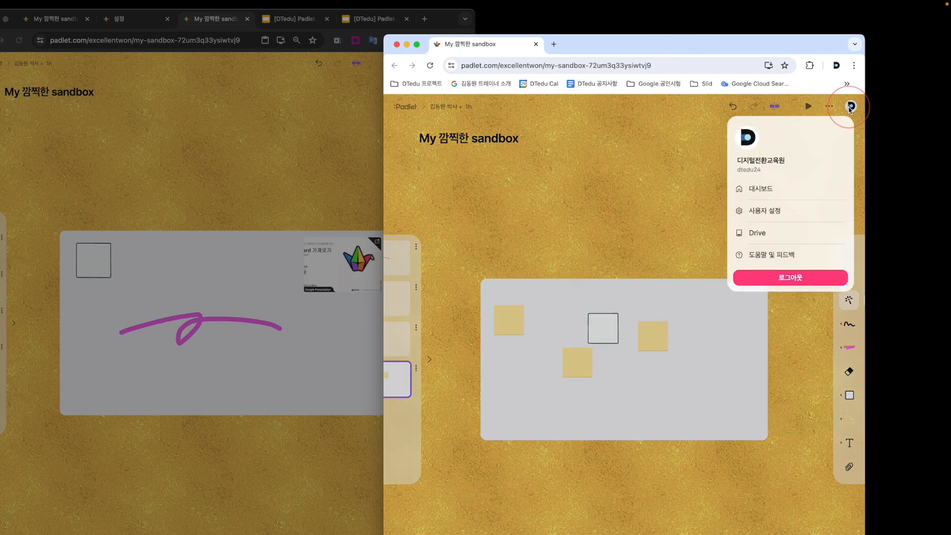
pyautogui.click(773, 213)
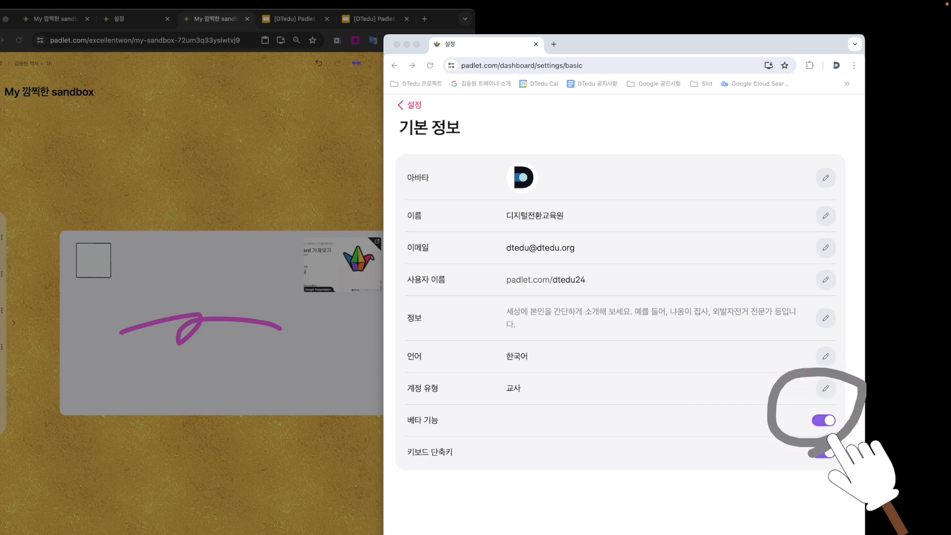
pyautogui.click(820, 422)
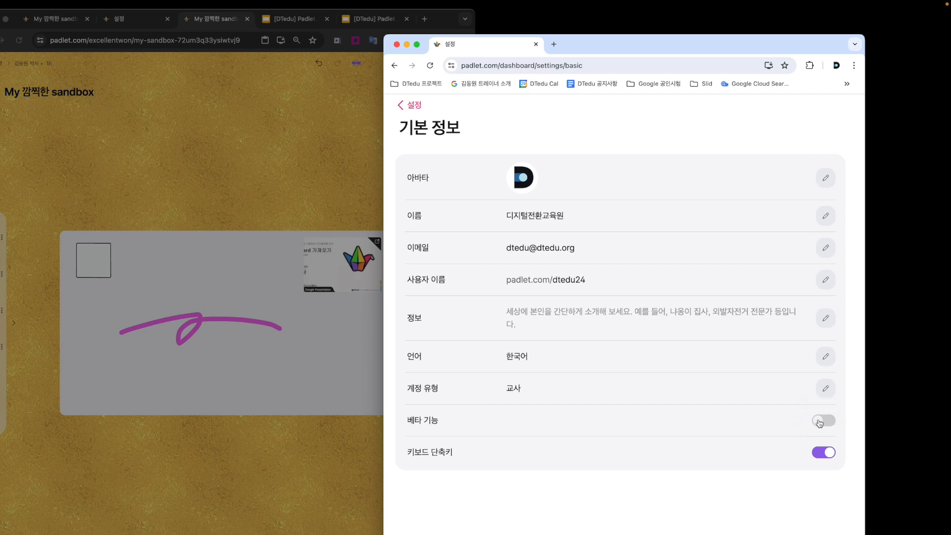
# - Leave the settings for the collaborator's Padlet dashboard and move its window farther from the owner's
pyautogui.click(415, 105)
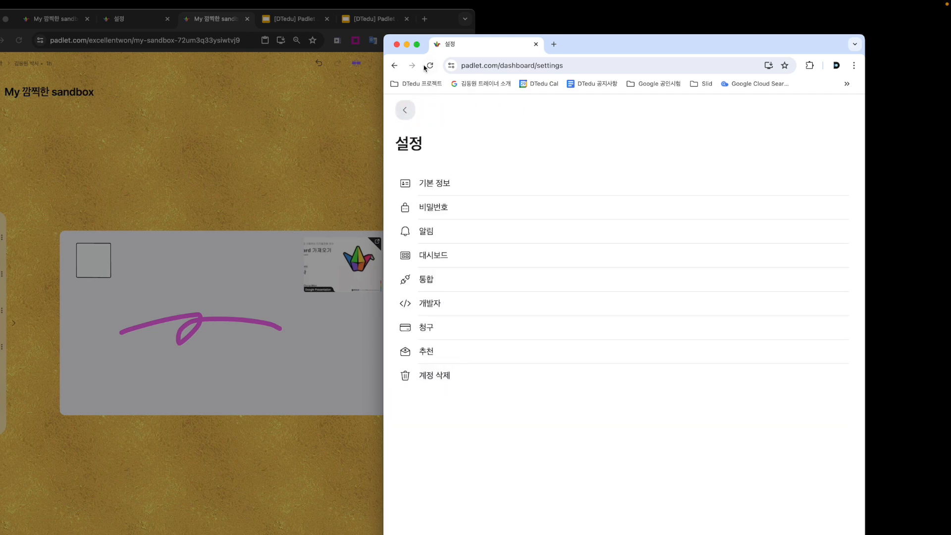
pyautogui.click(605, 253)
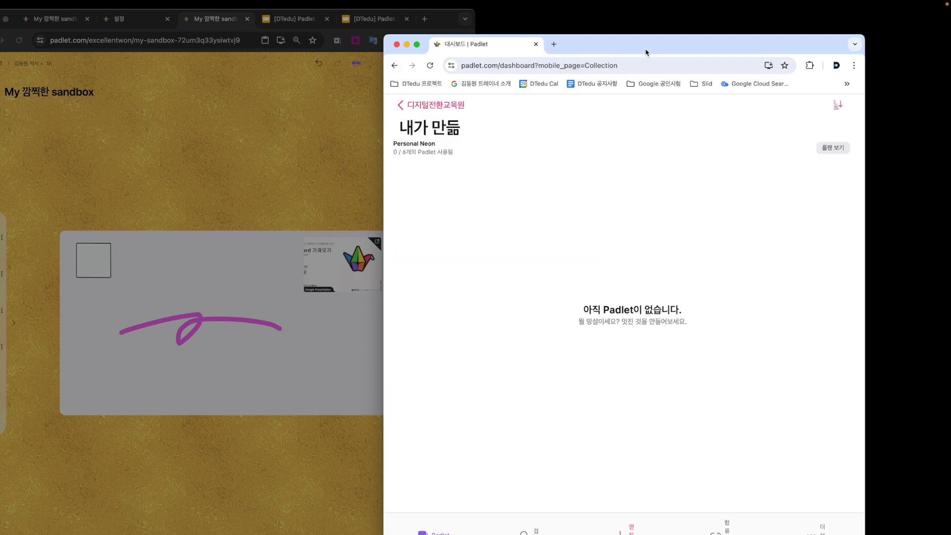
pyautogui.moveTo(646, 52); pyautogui.dragTo(717, 50)
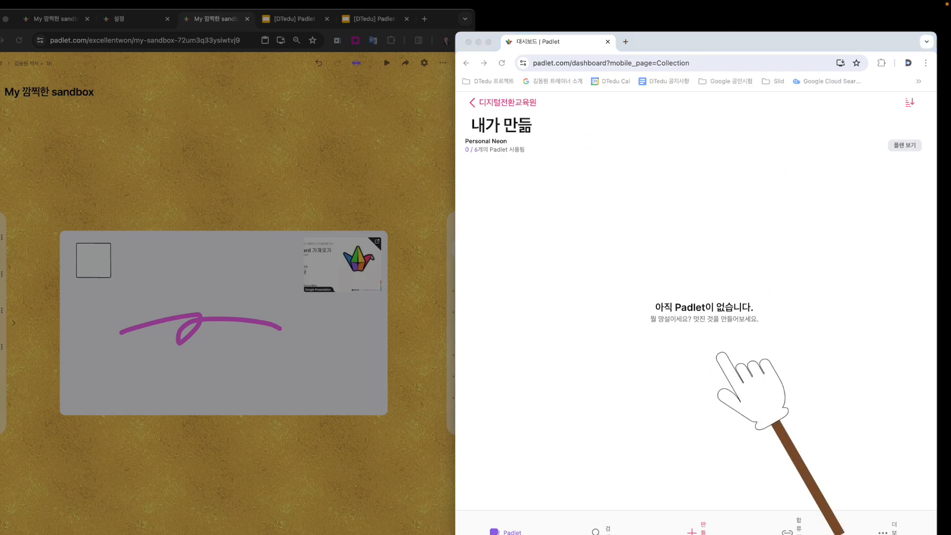
# - Copy the owner's sandbox address and open it in the collaborator's browser window
pyautogui.press('Escape')
pyautogui.click(360, 157)
pyautogui.click(211, 41)
pyautogui.press('super+c')
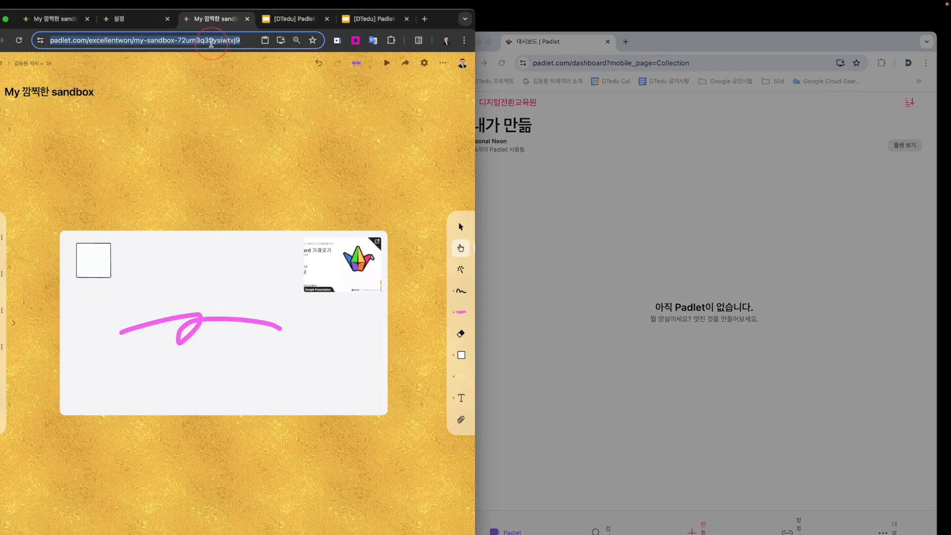
pyautogui.click(741, 63)
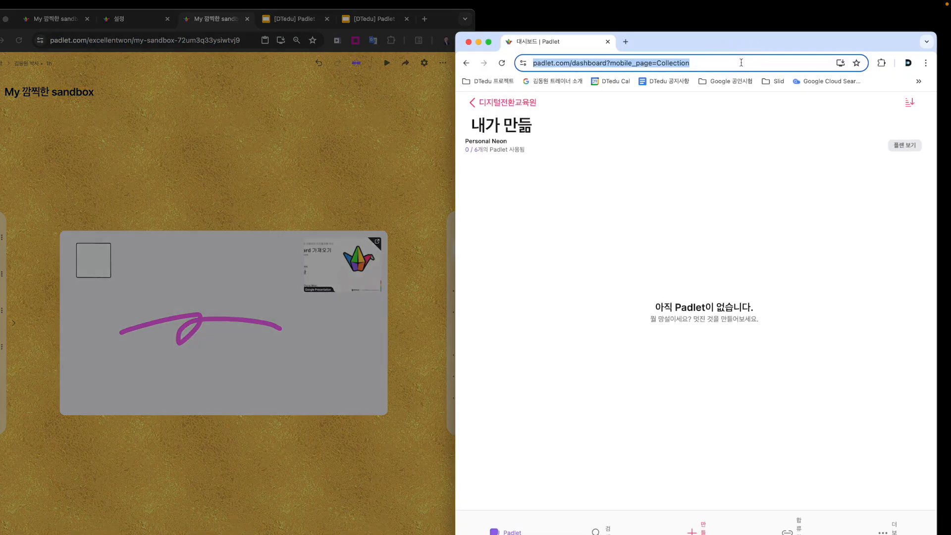
pyautogui.press('super+v')
pyautogui.press('Return')
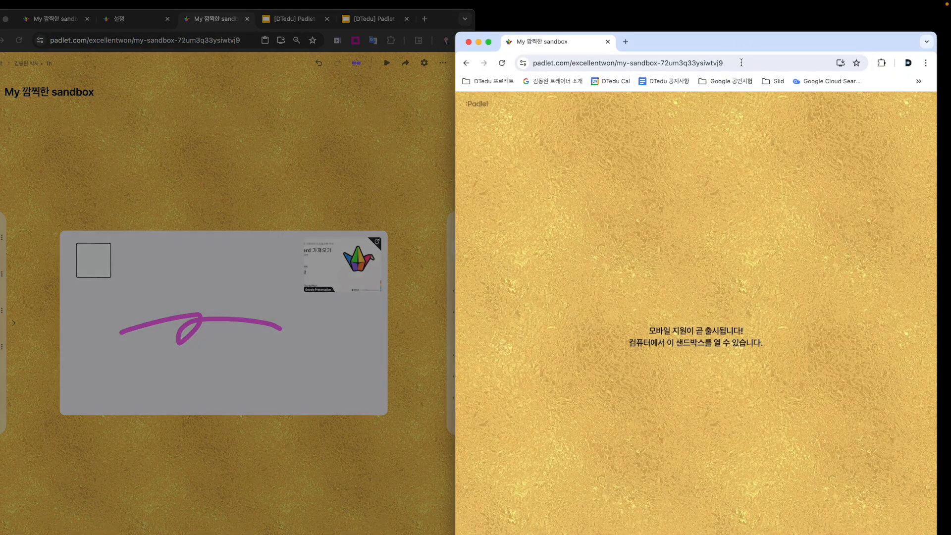
pyautogui.moveTo(754, 389)
pyautogui.mouseDown()
pyautogui.moveTo(755, 284)
pyautogui.moveTo(741, 341)
pyautogui.mouseUp()
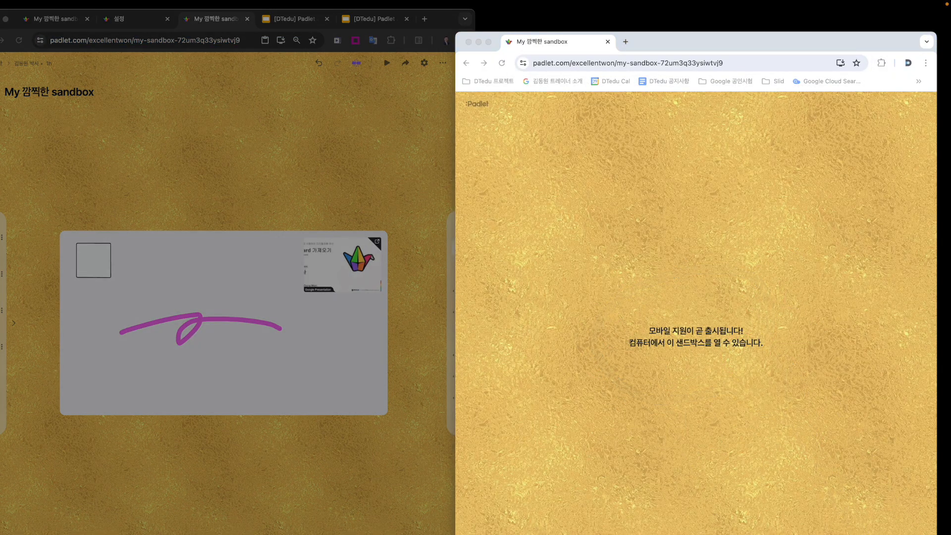
pyautogui.scroll(5, 725, 344)
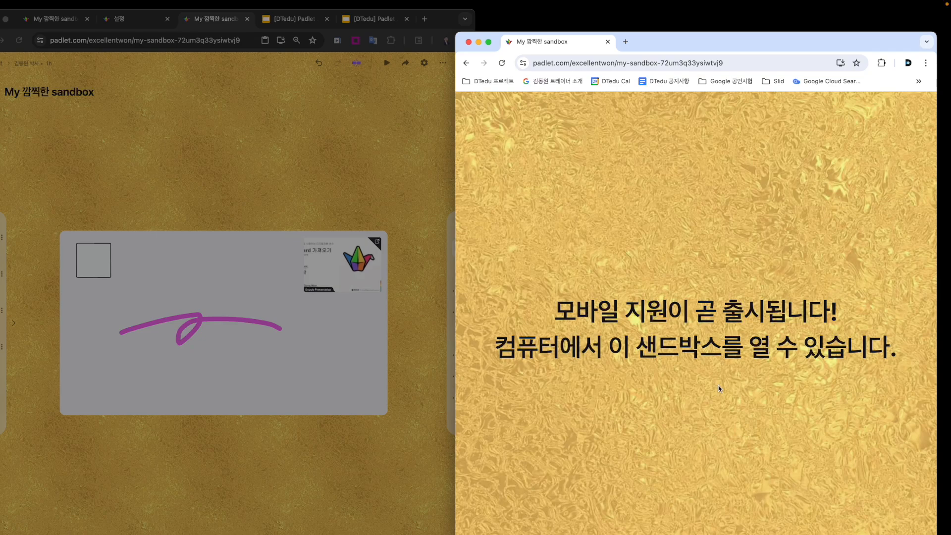
pyautogui.moveTo(723, 241)
pyautogui.mouseDown()
pyautogui.moveTo(626, 342)
pyautogui.moveTo(607, 347)
pyautogui.mouseUp()
pyautogui.moveTo(599, 261); pyautogui.dragTo(743, 389)
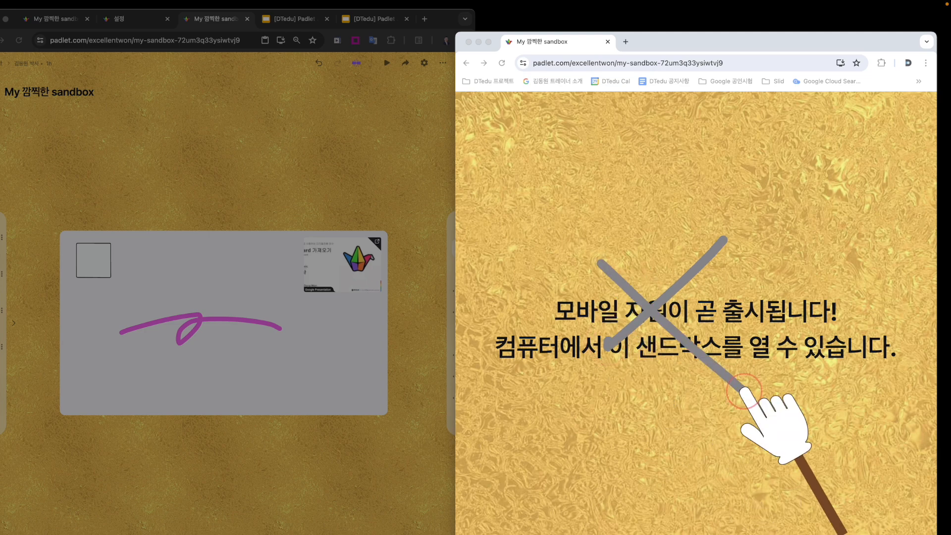
pyautogui.press('Escape')
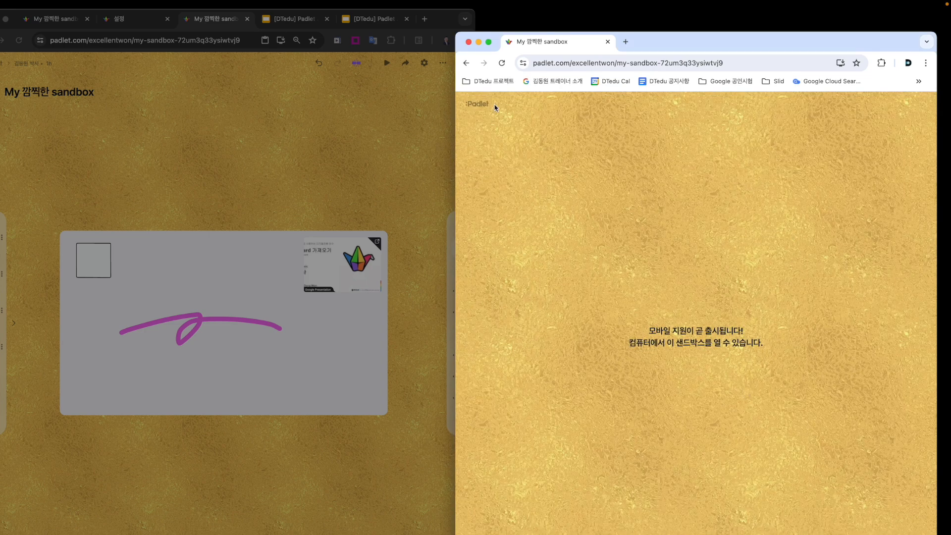
# - Return to the collaborator's dashboard in an enlarged window and turn on beta features (베타 기능) in the account settings
pyautogui.click(486, 104)
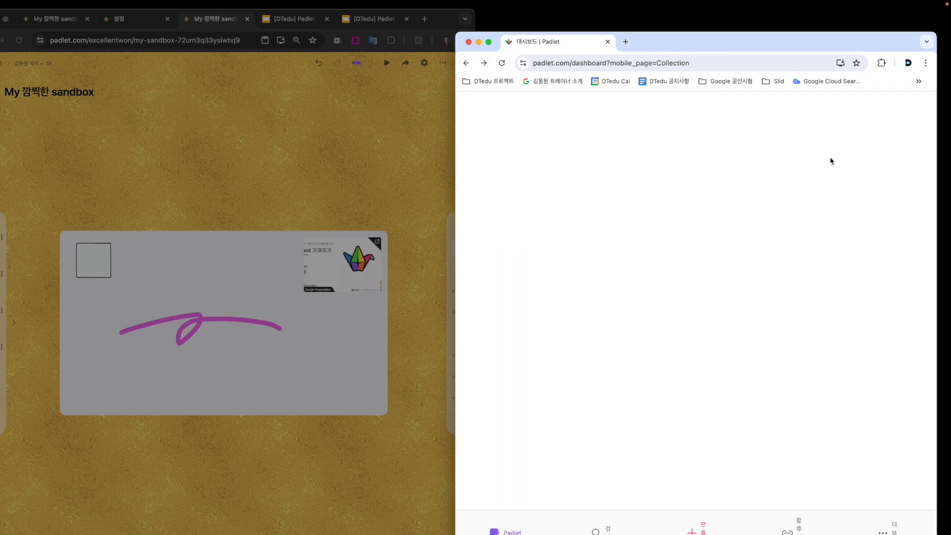
pyautogui.doubleClick(739, 51)
pyautogui.click(866, 76)
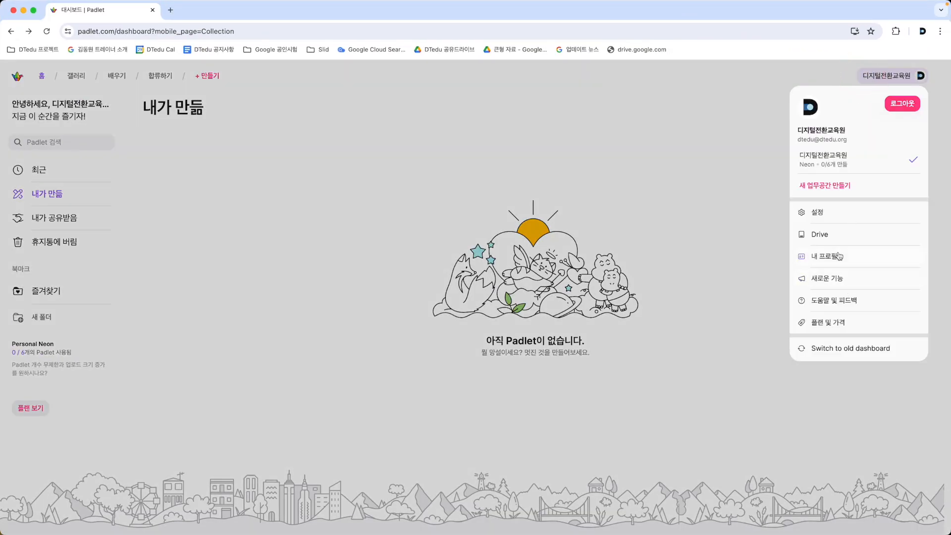
pyautogui.click(844, 213)
pyautogui.click(723, 400)
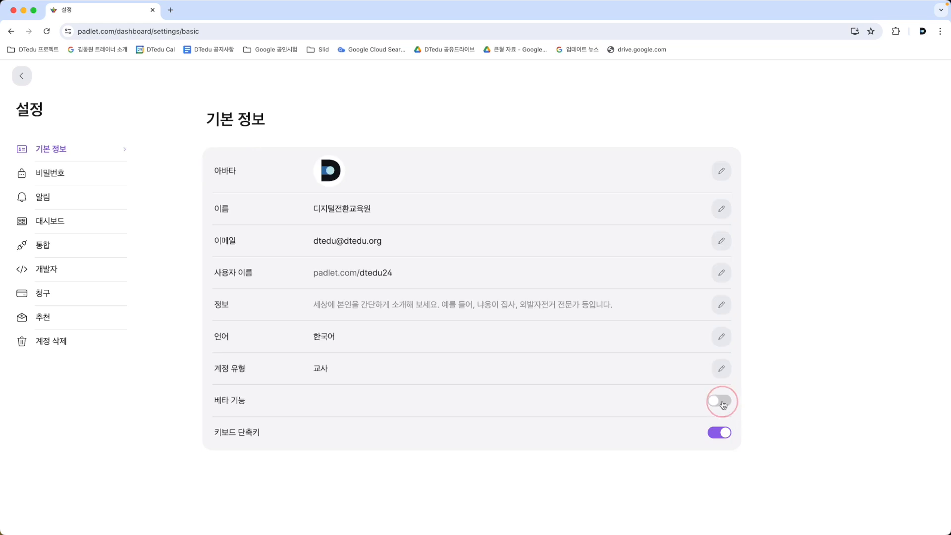
# - Open My 깜찍한 sandbox from the collaborator's recent Padlets and compare it with the owner's sandbox window
pyautogui.click(21, 76)
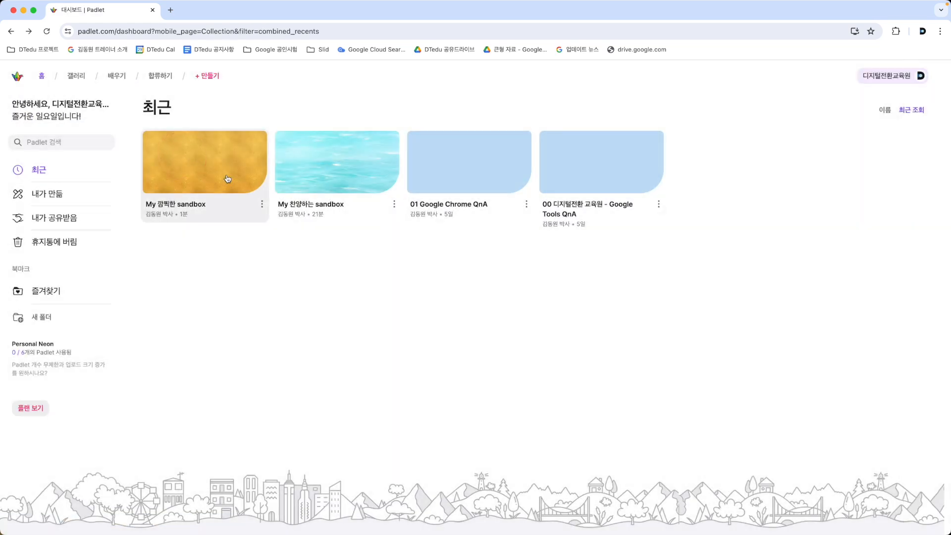
pyautogui.click(230, 179)
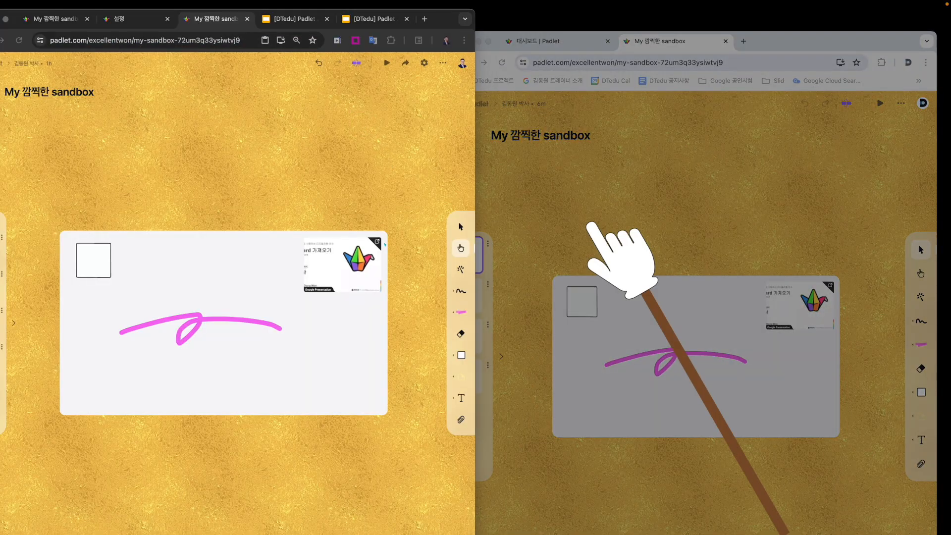
pyautogui.click(573, 187)
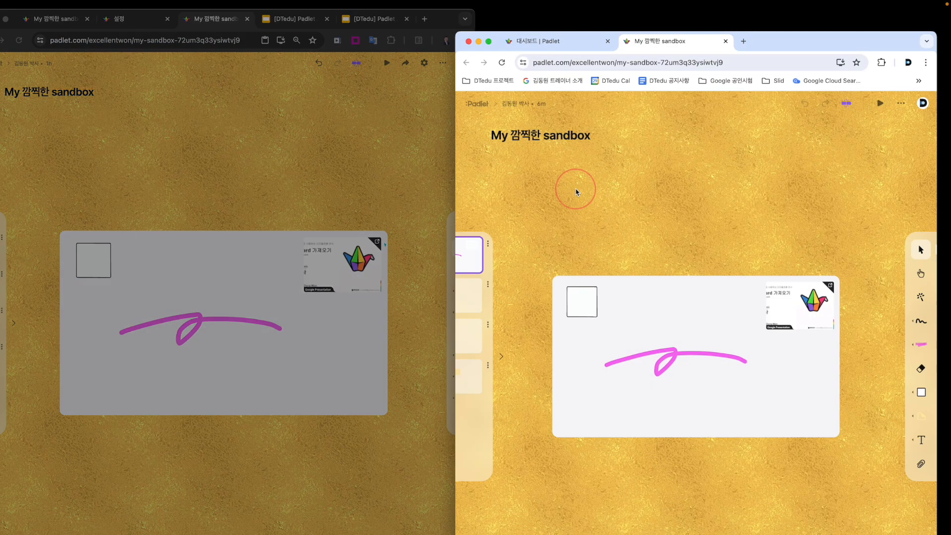
pyautogui.click(363, 172)
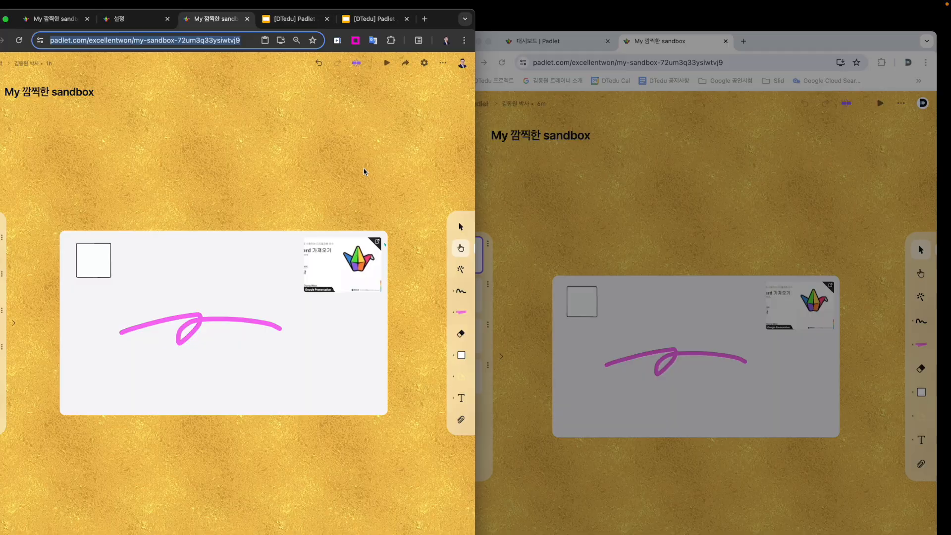